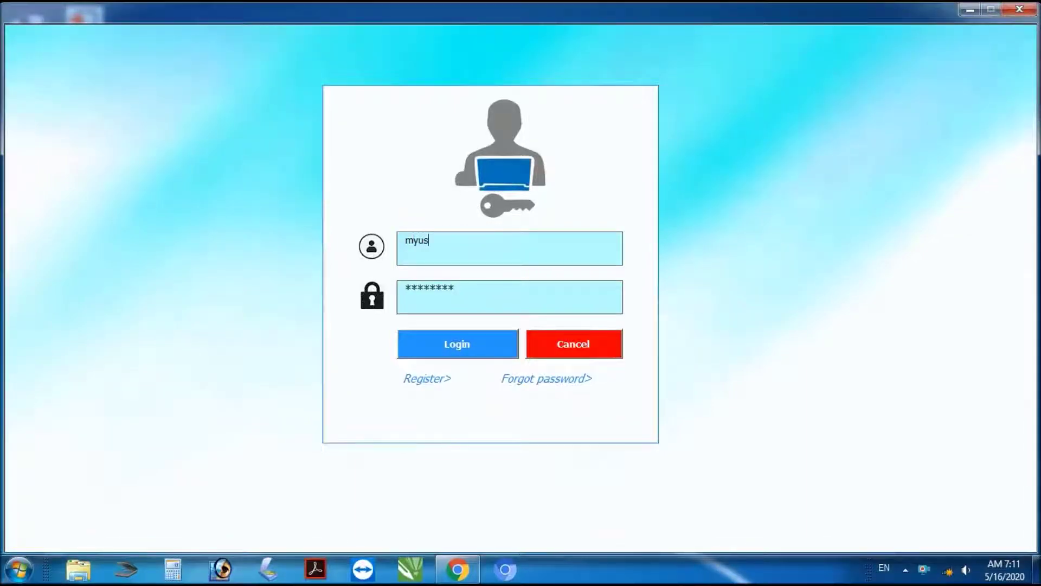
Step: Log in with the re-entered password, dismiss the welcome box, and browse the main menus
double_click(434, 293)
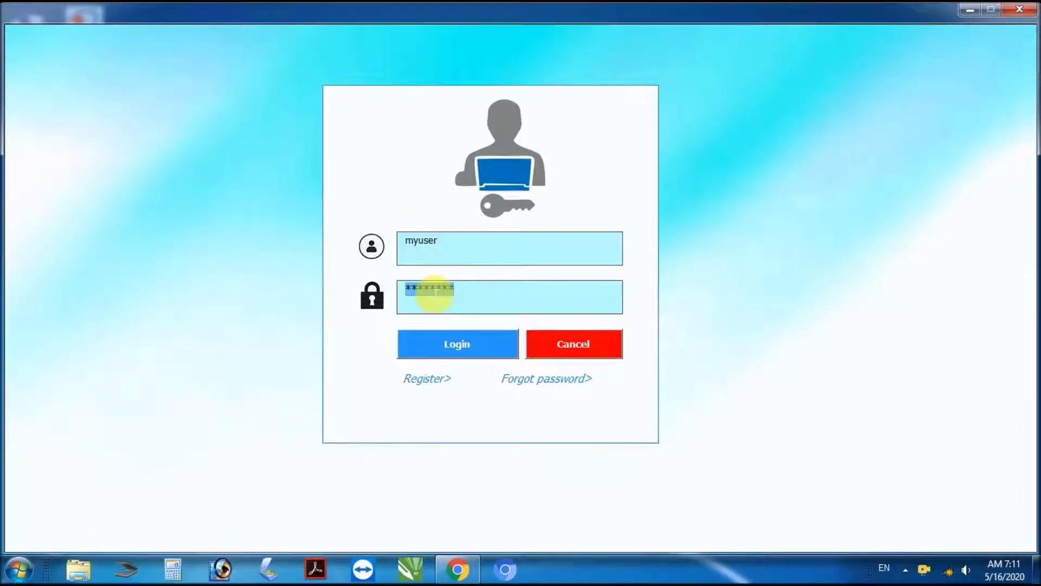
type("**")
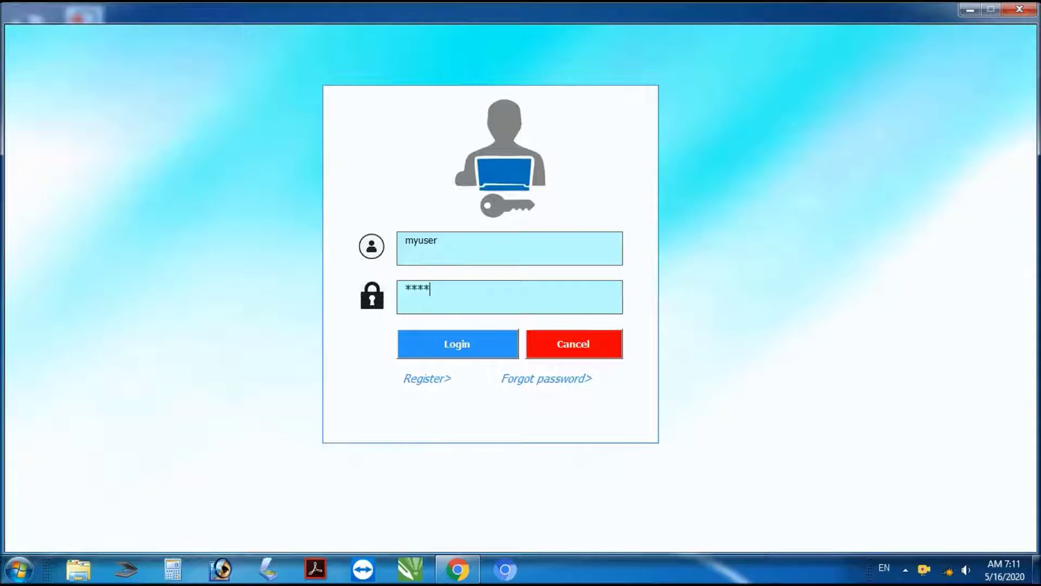
left_click(477, 347)
left_click(561, 344)
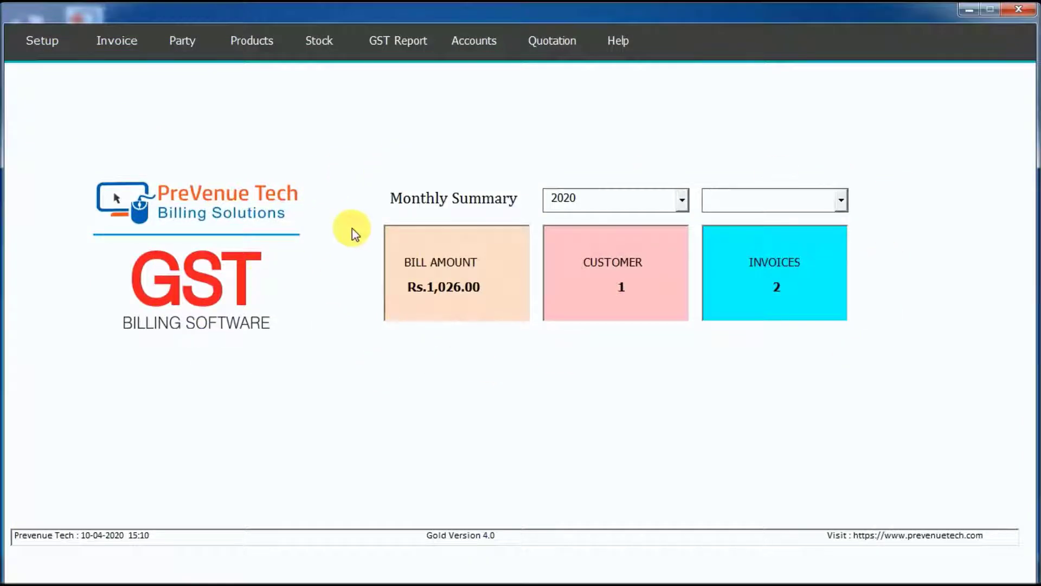
left_click(44, 42)
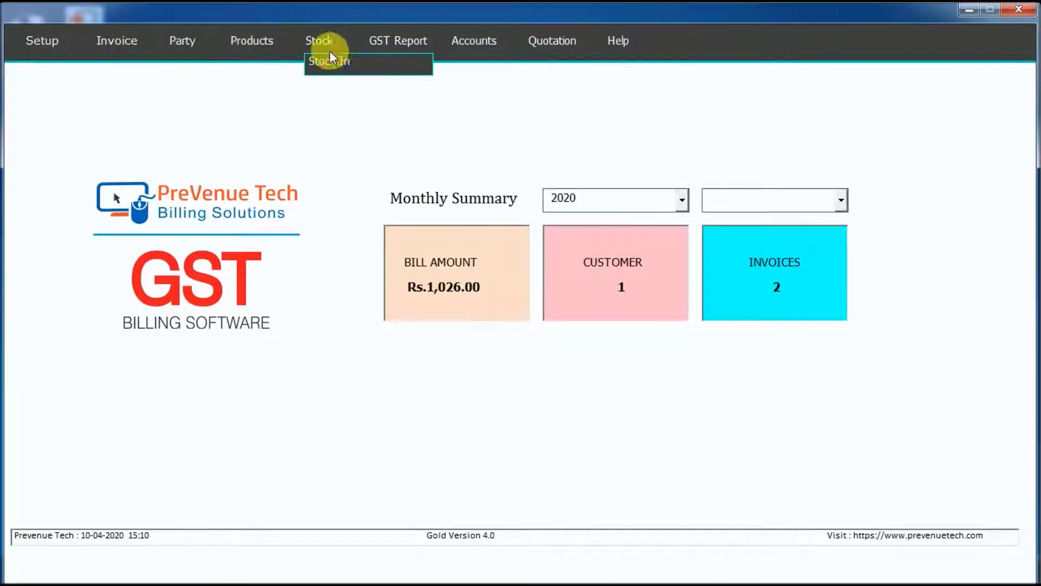
mouse_move(464, 43)
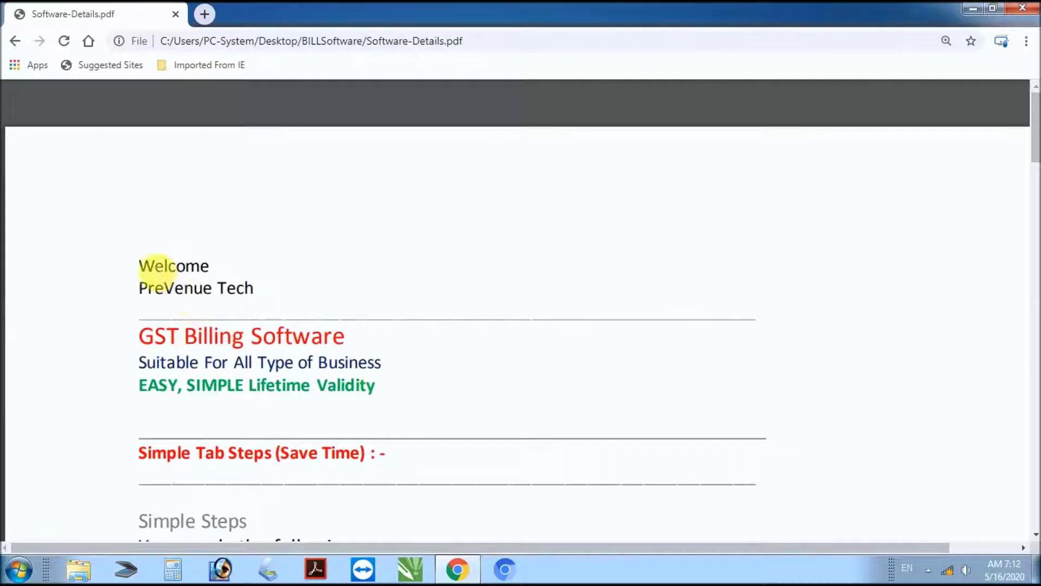
Step: Highlight the guide's headings: GST Billing Software, EASY, SIMPLE Lifetime Validity, Simple Tab Steps
triple_click(162, 267)
scroll(174, 284, "down", 1)
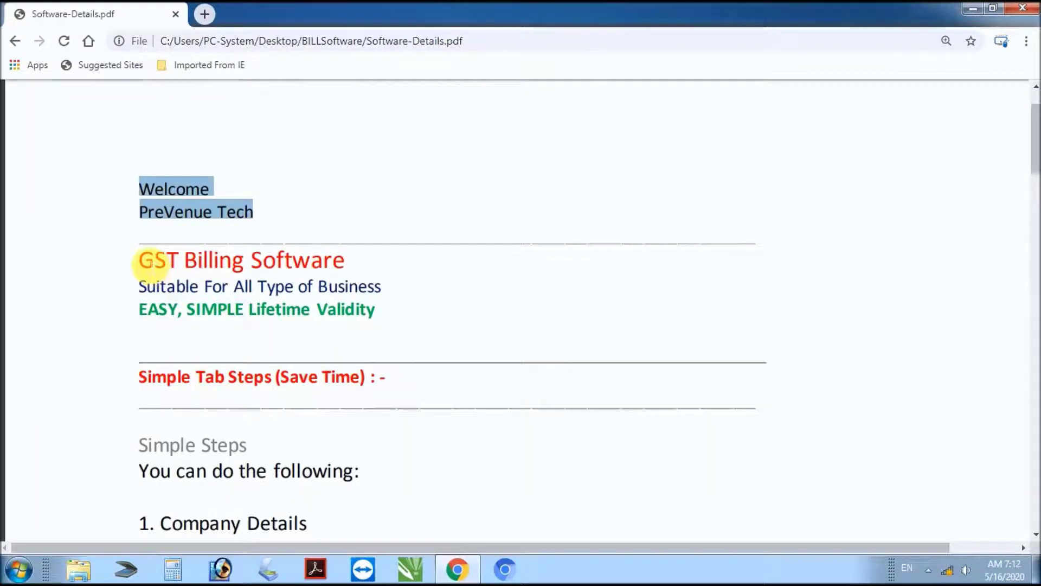
left_click(157, 260)
left_click_drag(157, 260, 401, 291)
left_click_drag(138, 318, 326, 335)
left_click_drag(141, 382, 400, 383)
Step: Scroll to the Simple Steps list, mark Company Details, and return to the billing software
scroll(395, 382, "down", 3)
left_click_drag(139, 320, 383, 327)
left_click_drag(170, 380, 316, 378)
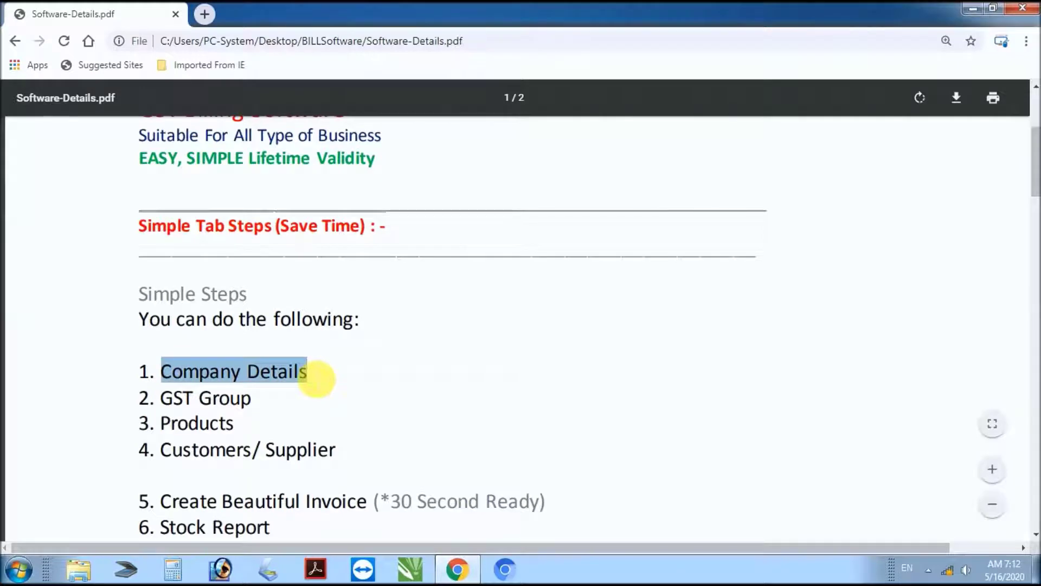
key("alt+Tab")
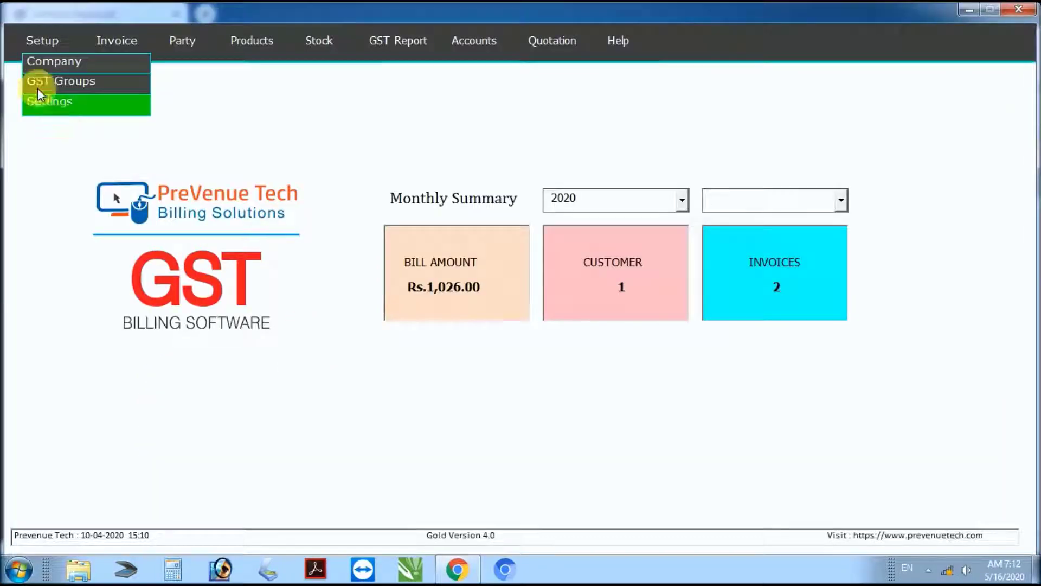
Step: Open the Company form in edit mode and check name, address, contact, GSTIN, state and code
left_click(43, 66)
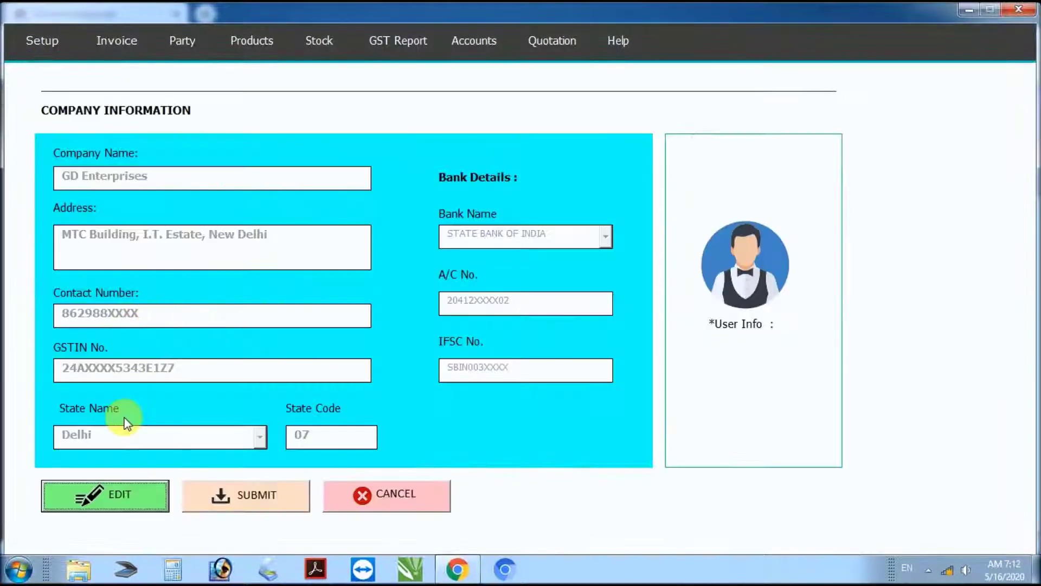
left_click(139, 503)
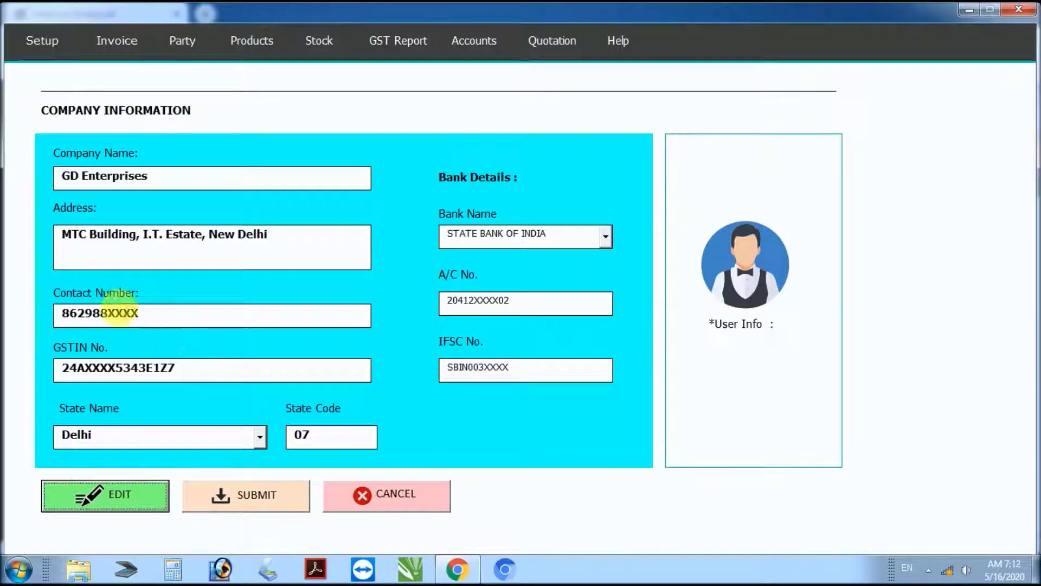
left_click(123, 188)
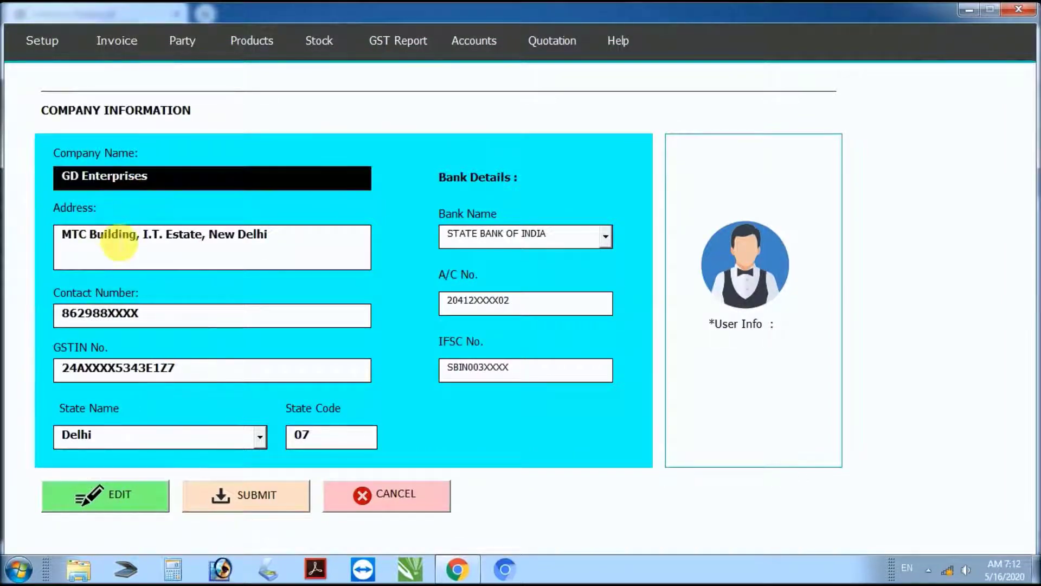
left_click(117, 233)
left_click(115, 319)
left_click(106, 368)
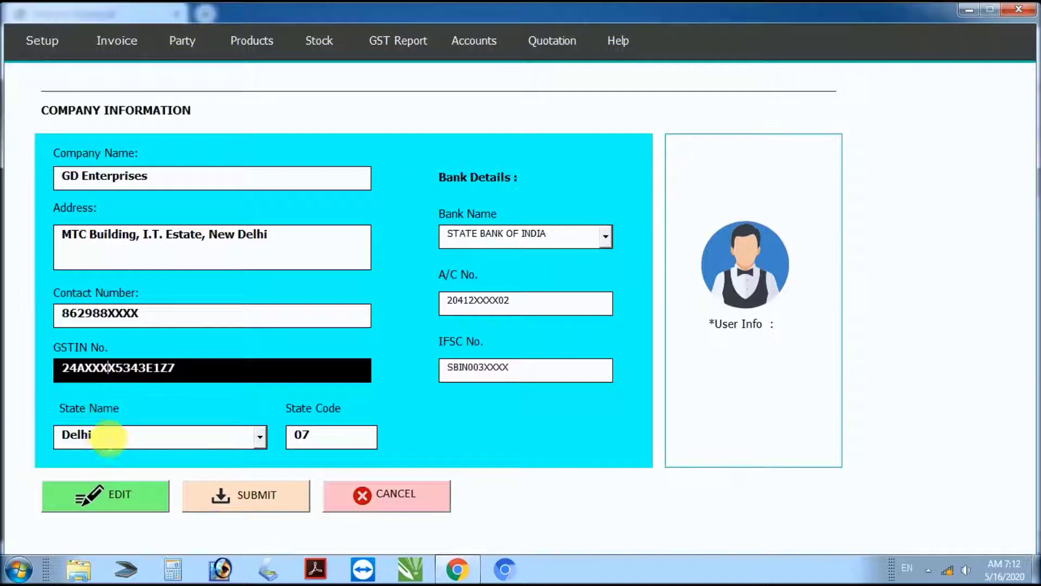
left_click(102, 438)
left_click(319, 439)
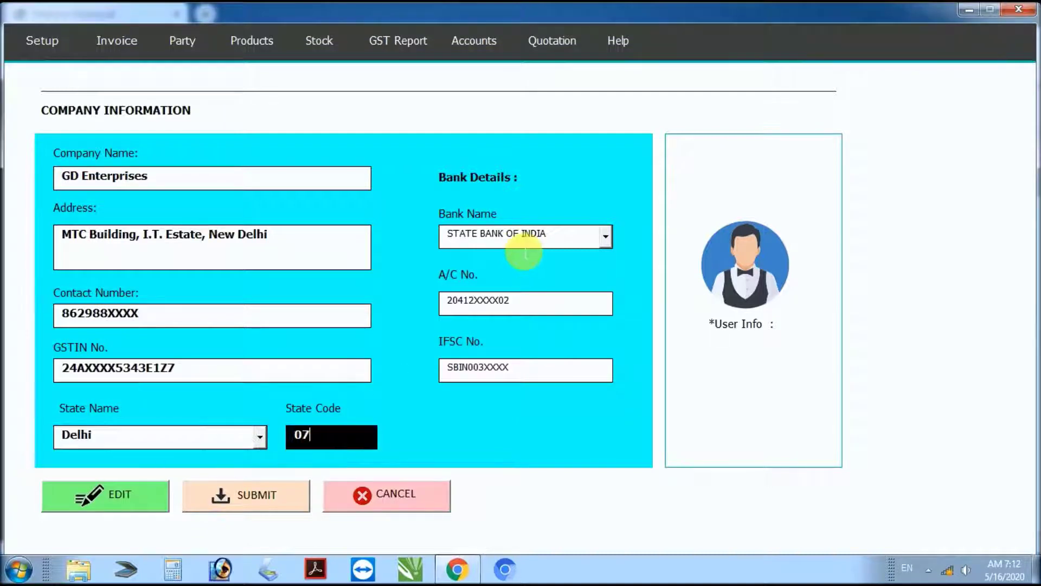
Step: Check the bank name, account number and IFSC code, then submit the company profile
left_click(518, 239)
left_click(499, 302)
left_click(501, 370)
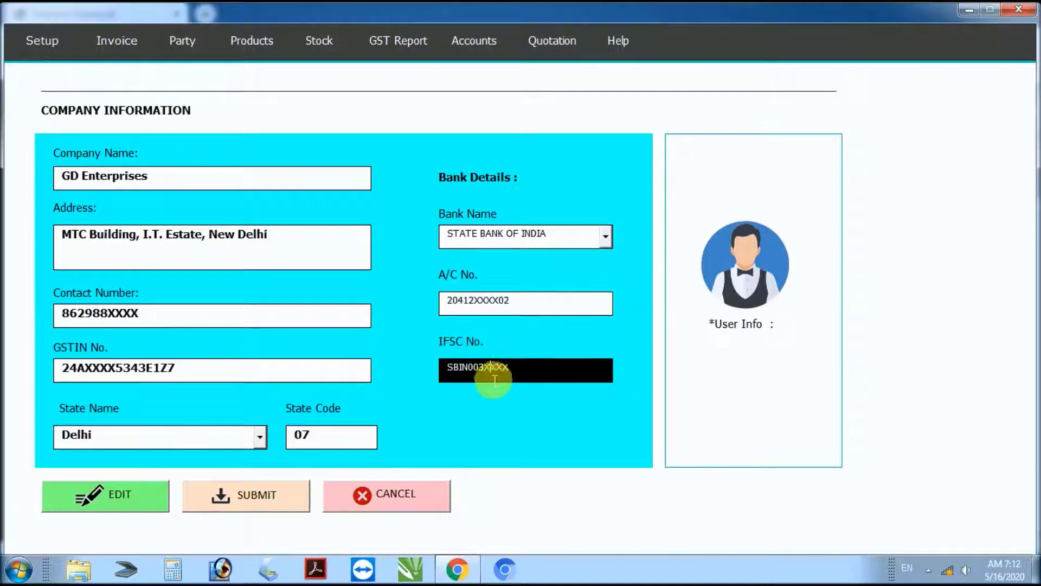
left_click(261, 500)
left_click(565, 343)
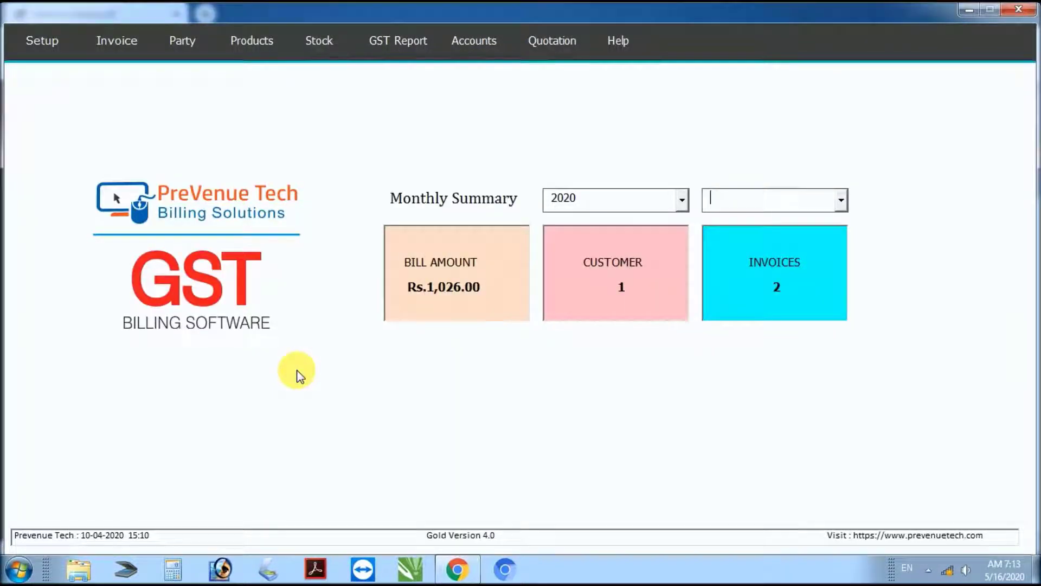
Step: Mark GST Group in the guide's steps list and return to the billing software
key("alt+Tab")
left_click_drag(161, 399, 258, 405)
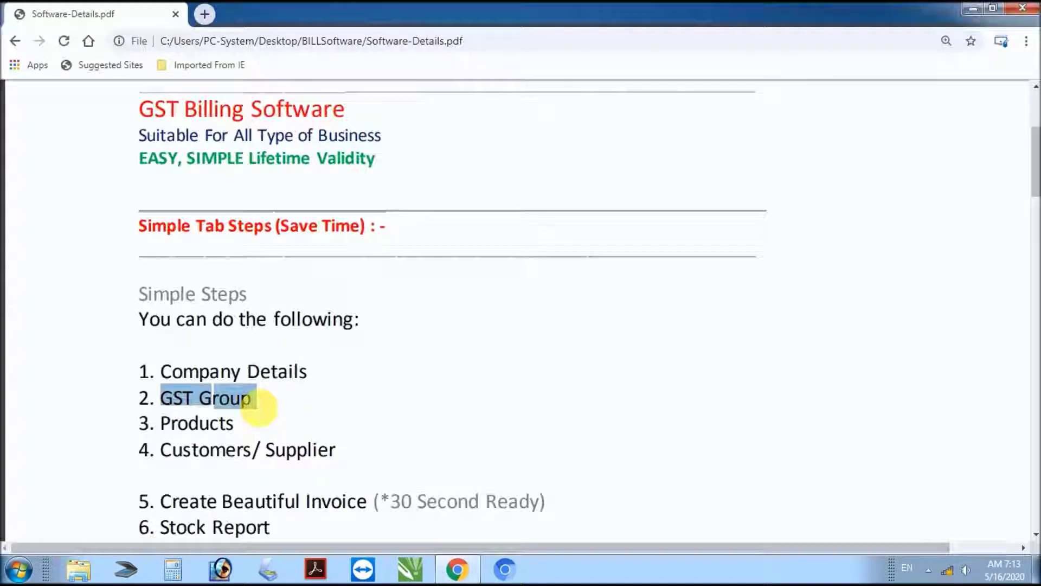
key("alt+Tab")
left_click(42, 41)
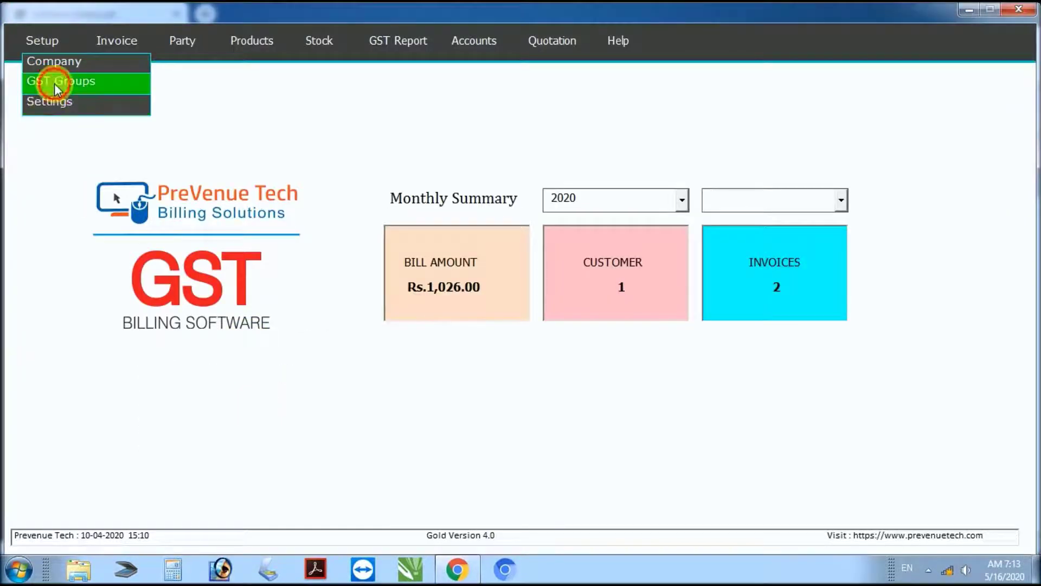
Step: Add a GST 18% tax group with value 18% and close the GST Groups form
left_click(55, 82)
left_click(154, 247)
type("GST 18%")
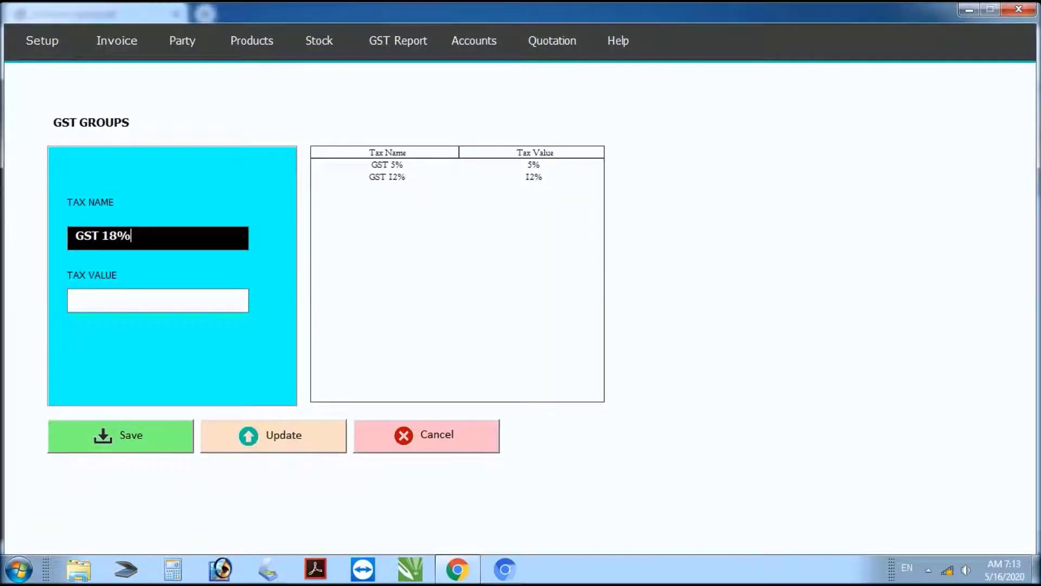
left_click(158, 300)
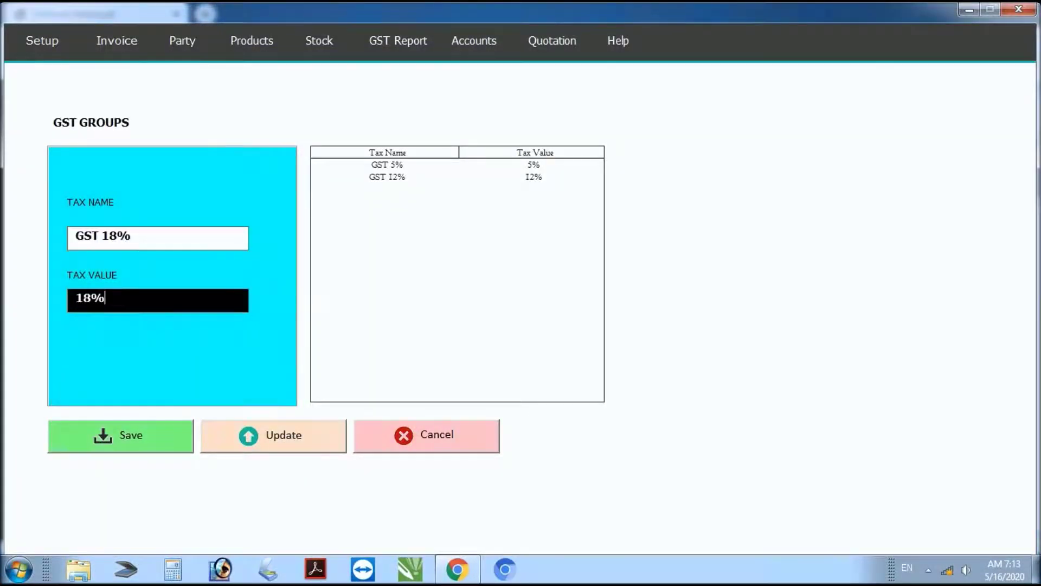
left_click(135, 430)
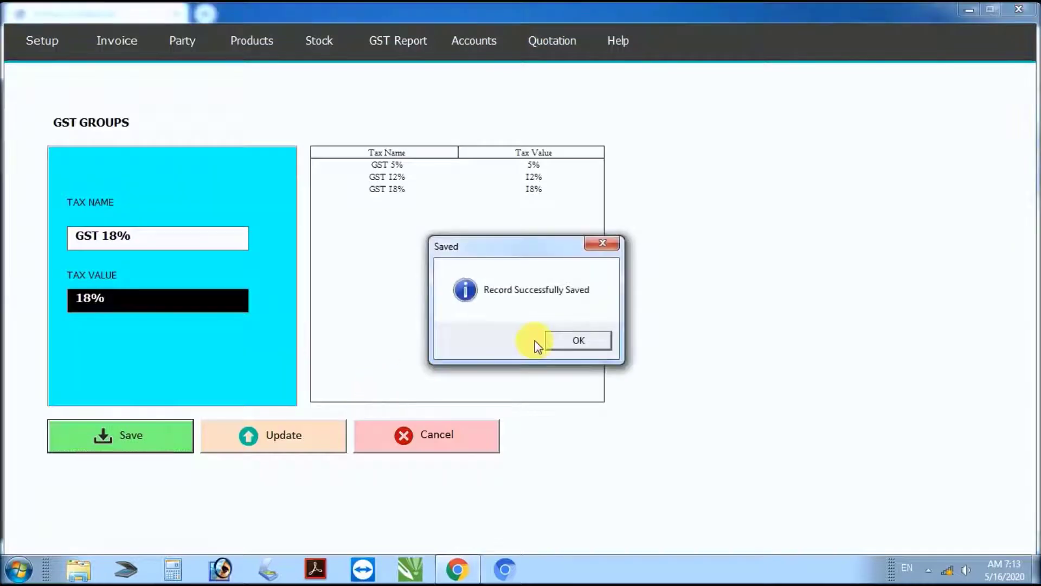
left_click(583, 344)
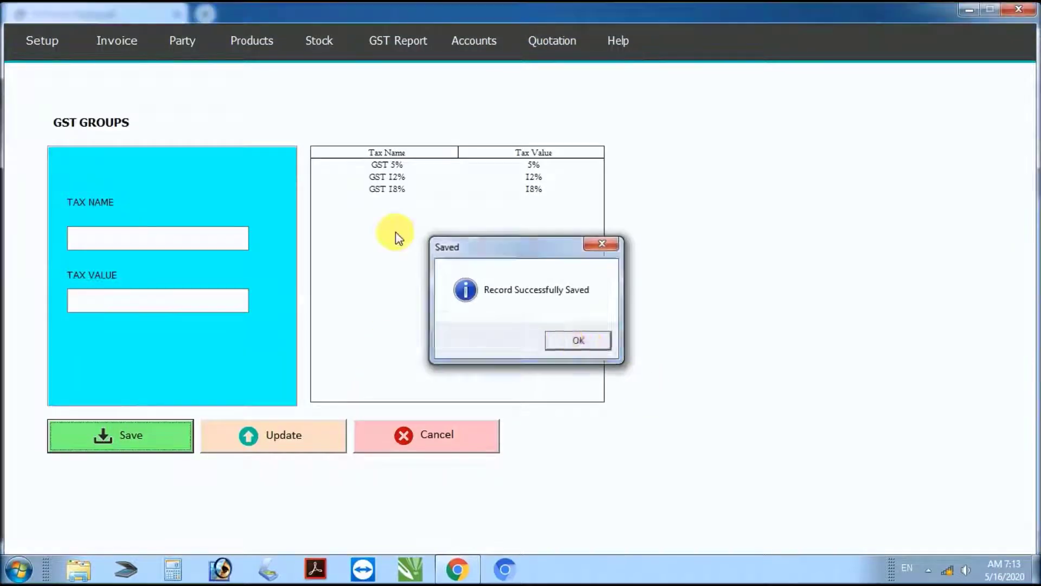
left_click(388, 192)
left_click(429, 421)
Step: Highlight Products in the guide's steps list and return to the billing software
left_click_drag(162, 423, 240, 426)
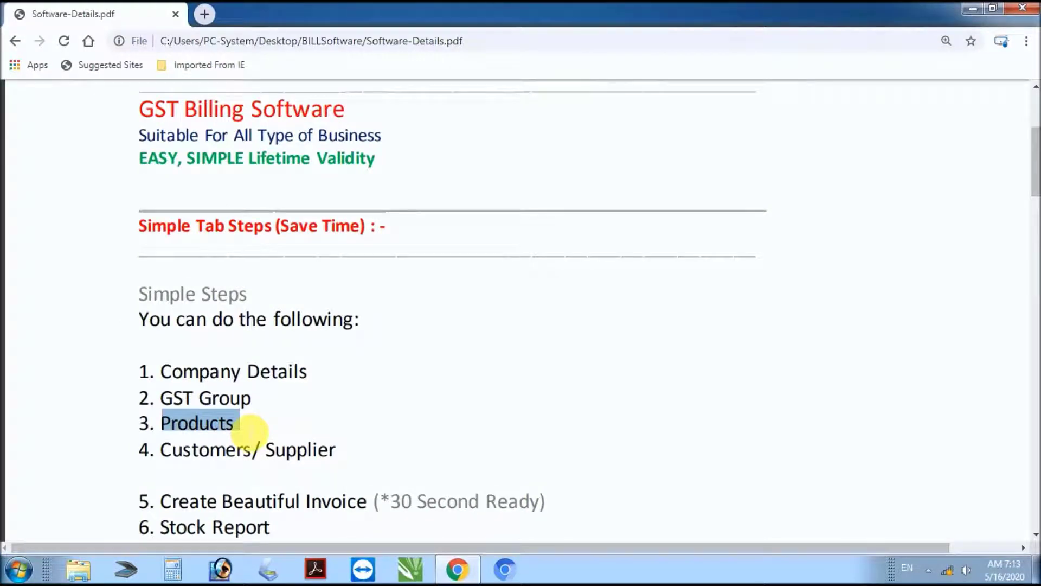
key("alt+Tab")
left_click(256, 44)
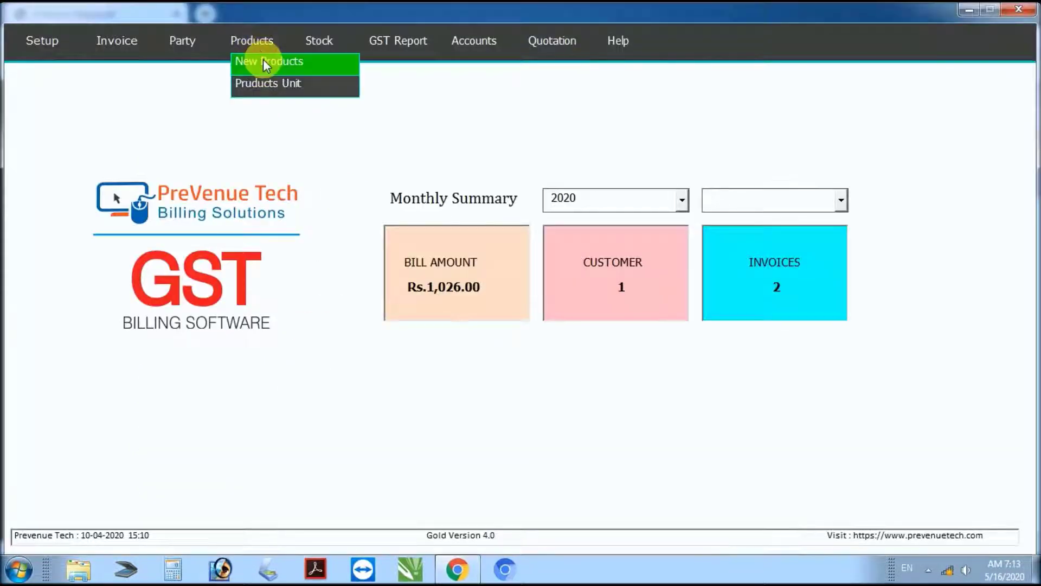
Step: Enter a new product T-shirt with unit Nos, HSN 12589 and 12% GST
left_click(262, 61)
left_click(166, 179)
type("T-shirt")
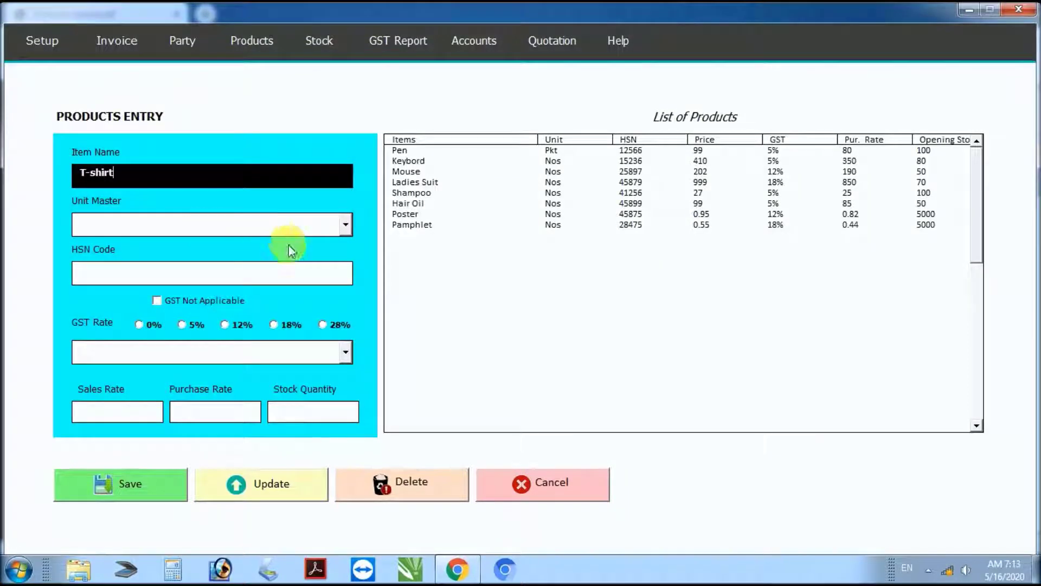
left_click(345, 224)
left_click(133, 243)
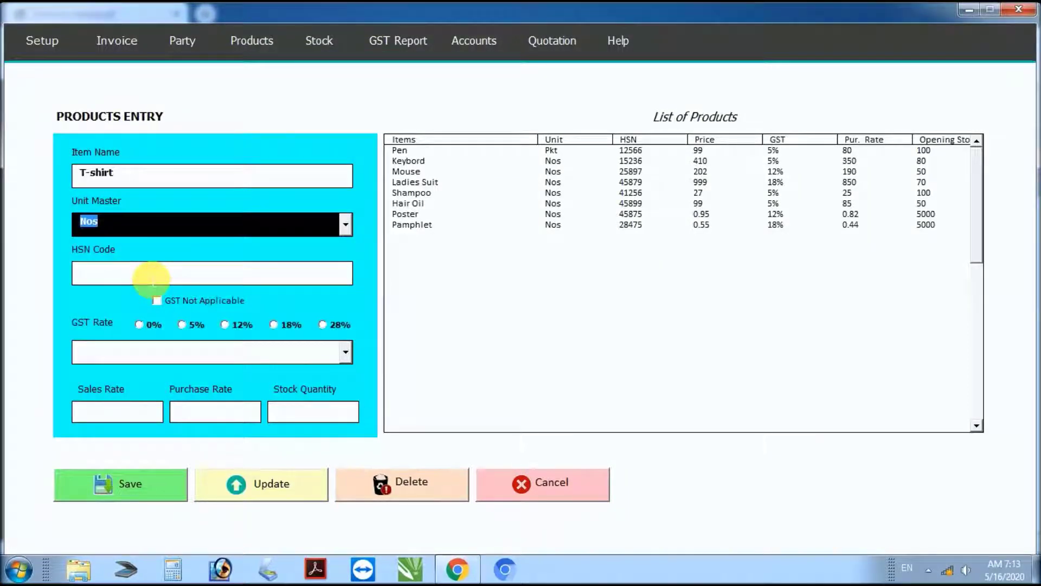
left_click(152, 279)
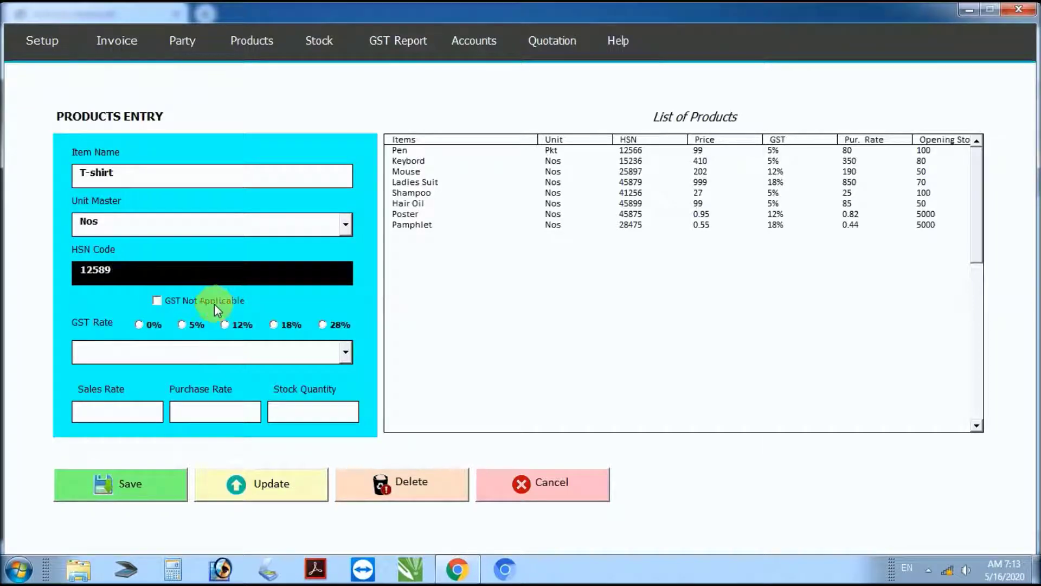
left_click(224, 325)
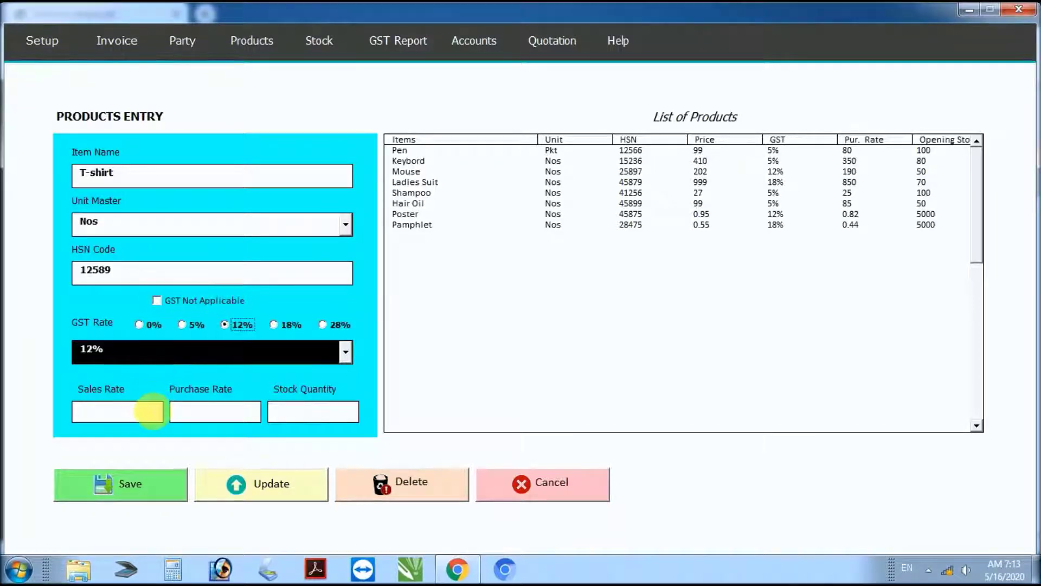
Step: Set sales rate 555, purchase rate 499 and stock 100, save the T-shirt, and close the form
left_click(149, 416)
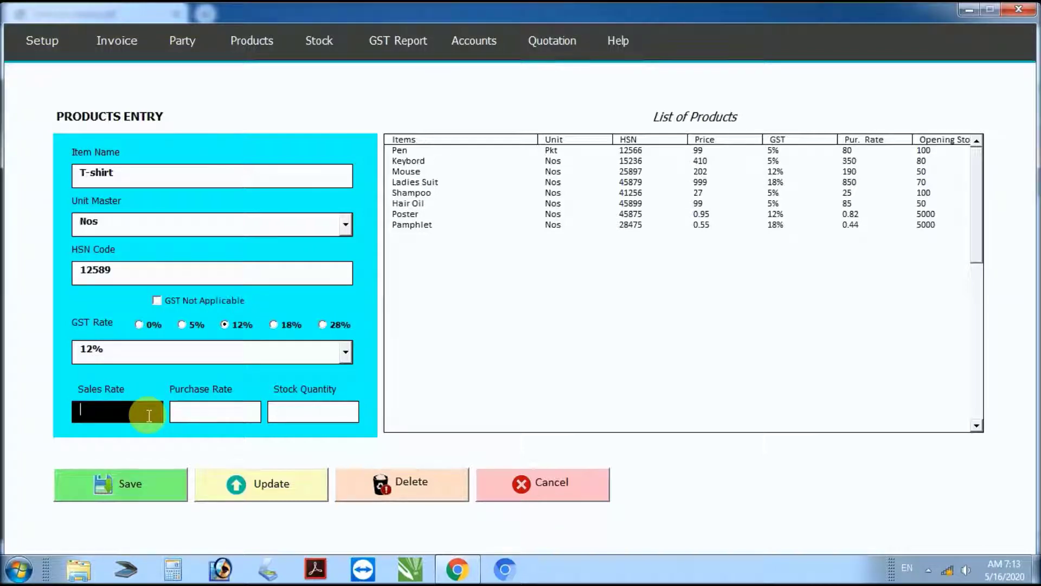
type("555")
left_click(215, 411)
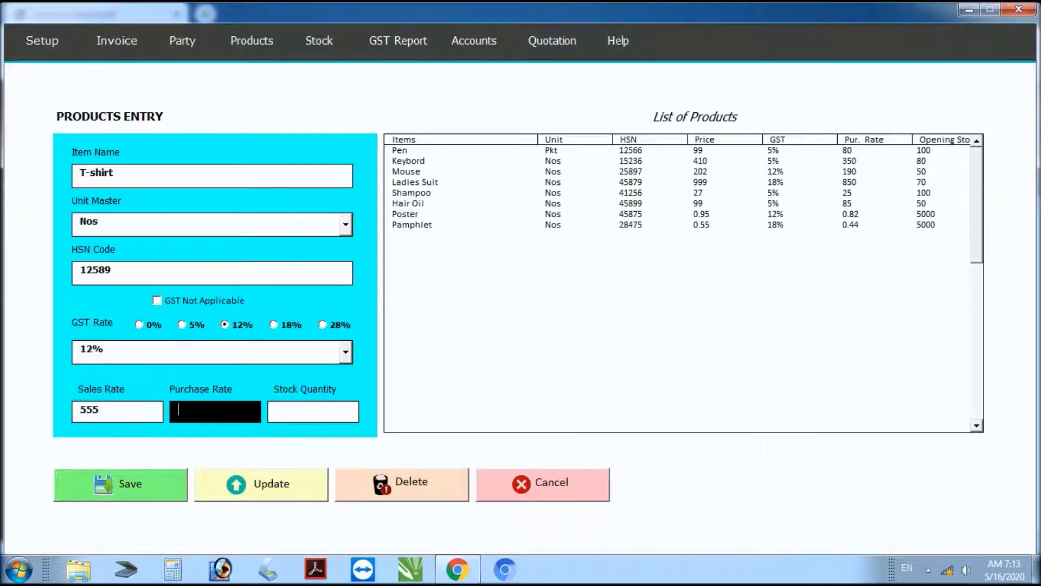
type("499")
left_click(313, 412)
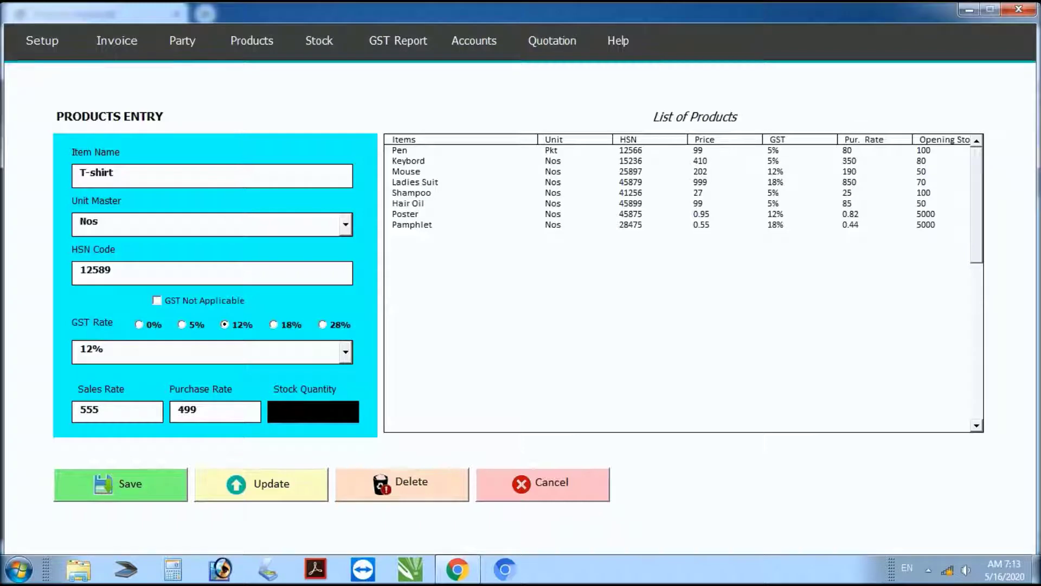
type("100")
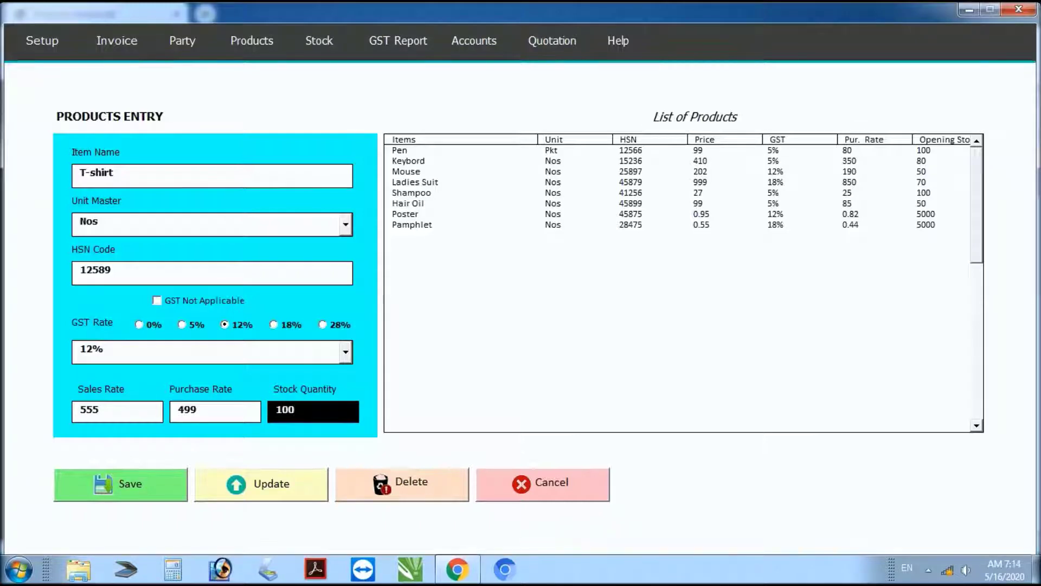
left_click(111, 494)
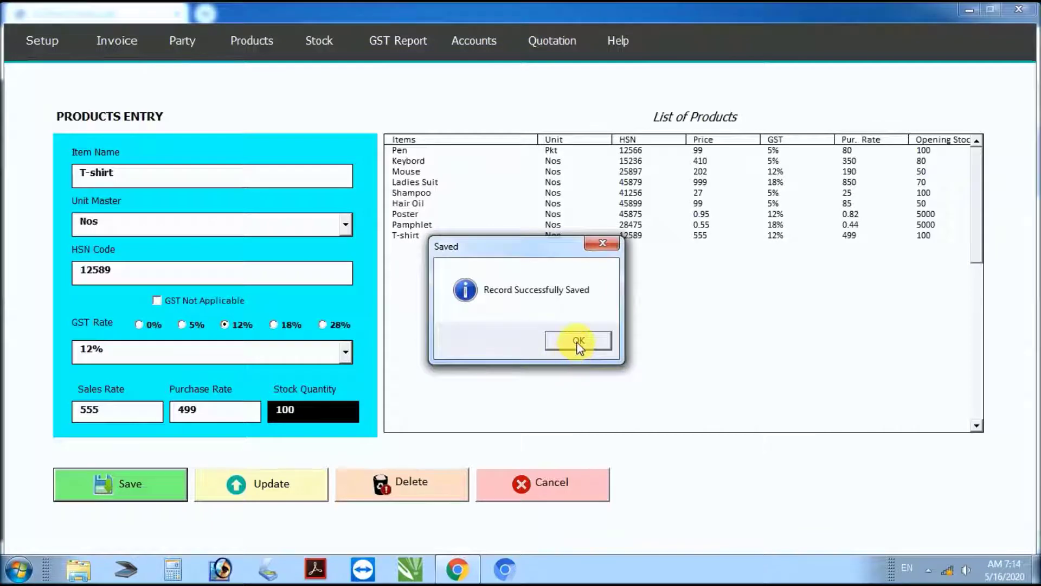
left_click(578, 341)
left_click(415, 237)
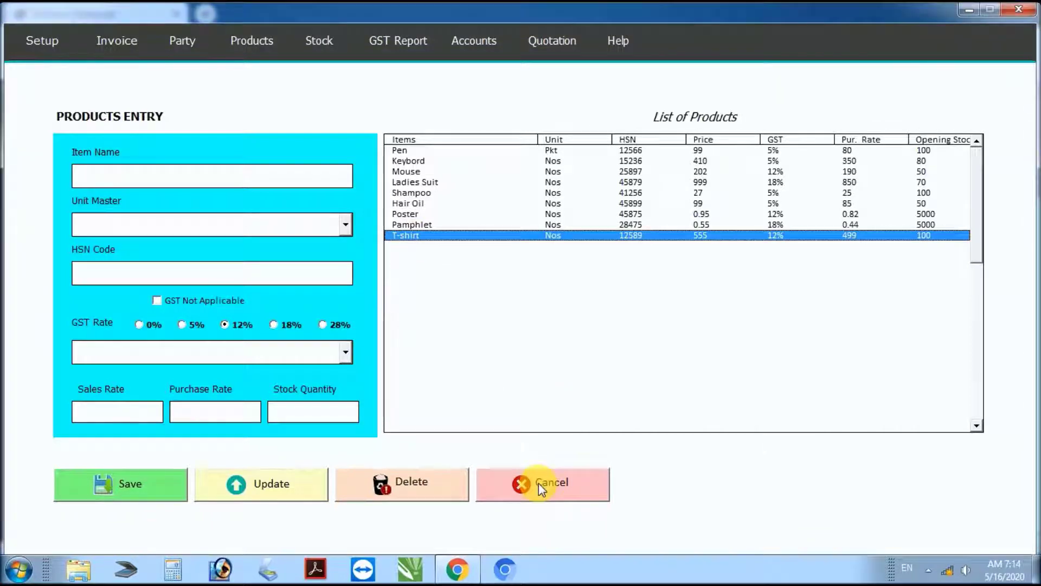
left_click(538, 483)
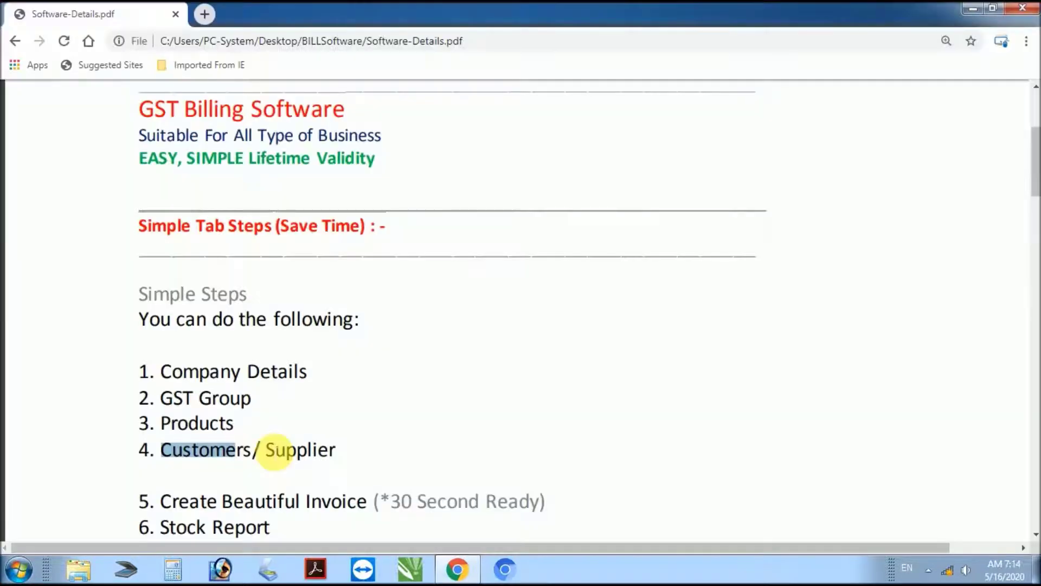
Step: Mark the Customers/ Supplier step in the PDF guide
left_click_drag(263, 448, 357, 456)
left_click(273, 456)
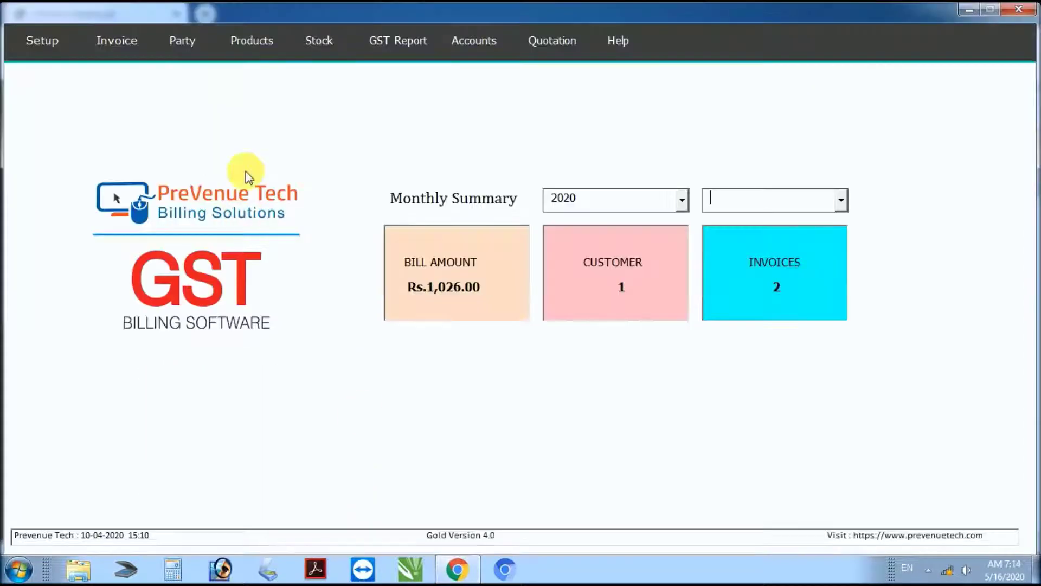
left_click(252, 43)
Step: Enter a new customer's name and address, registration type Regular, and state Delhi with code 07
mouse_move(205, 39)
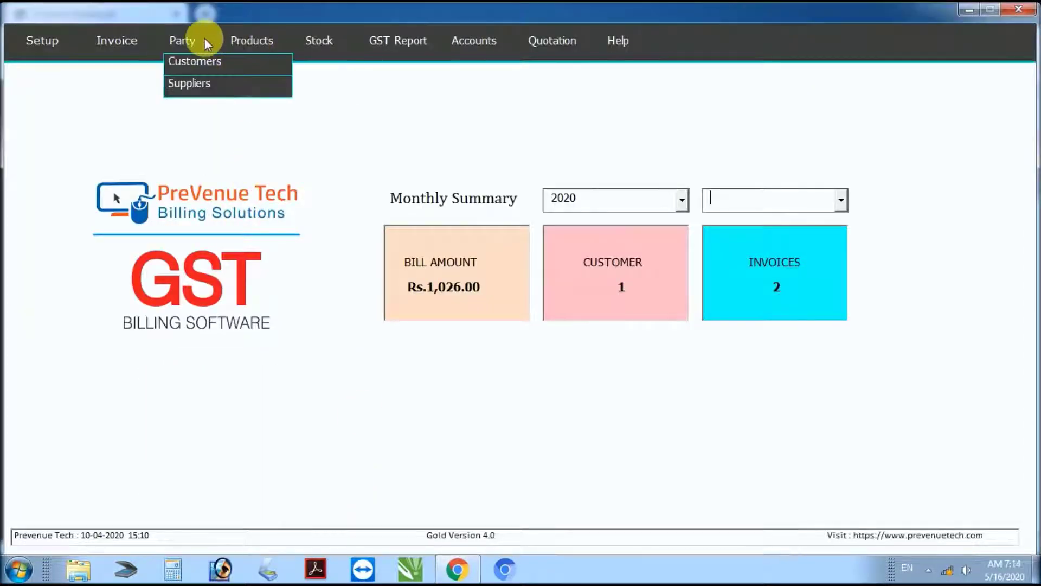
left_click(187, 63)
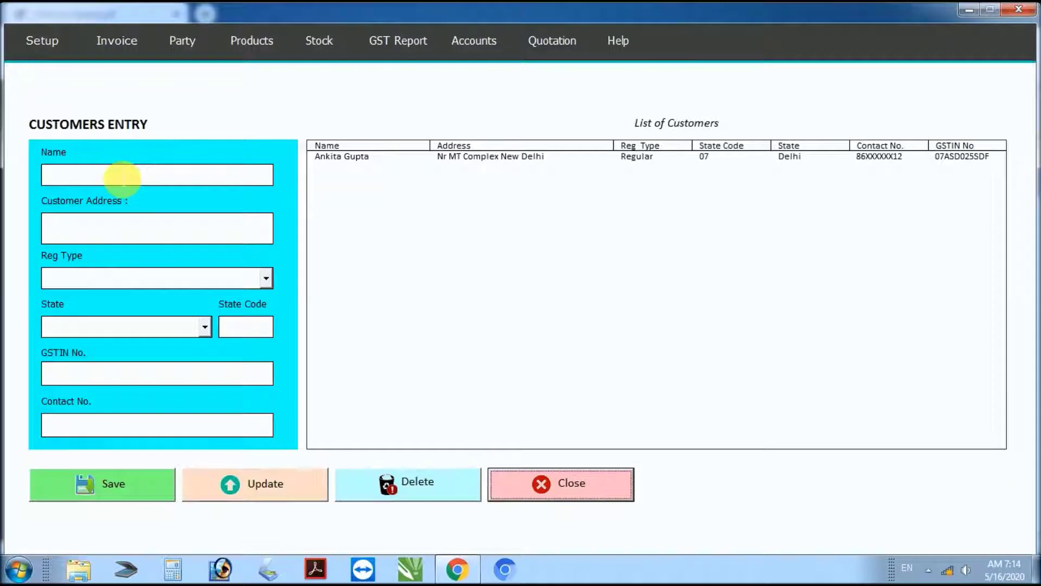
left_click(123, 178)
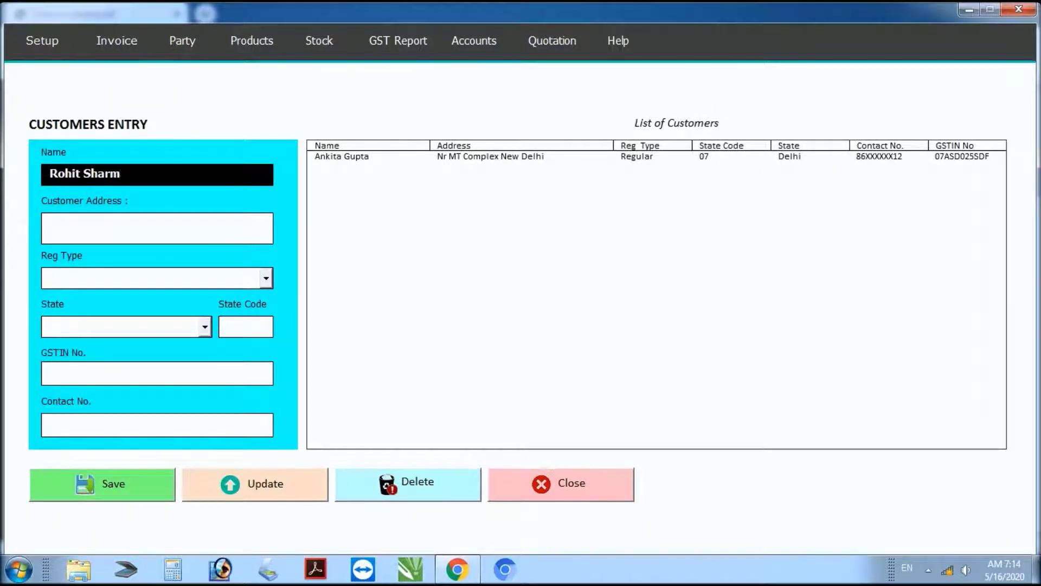
left_click(158, 228)
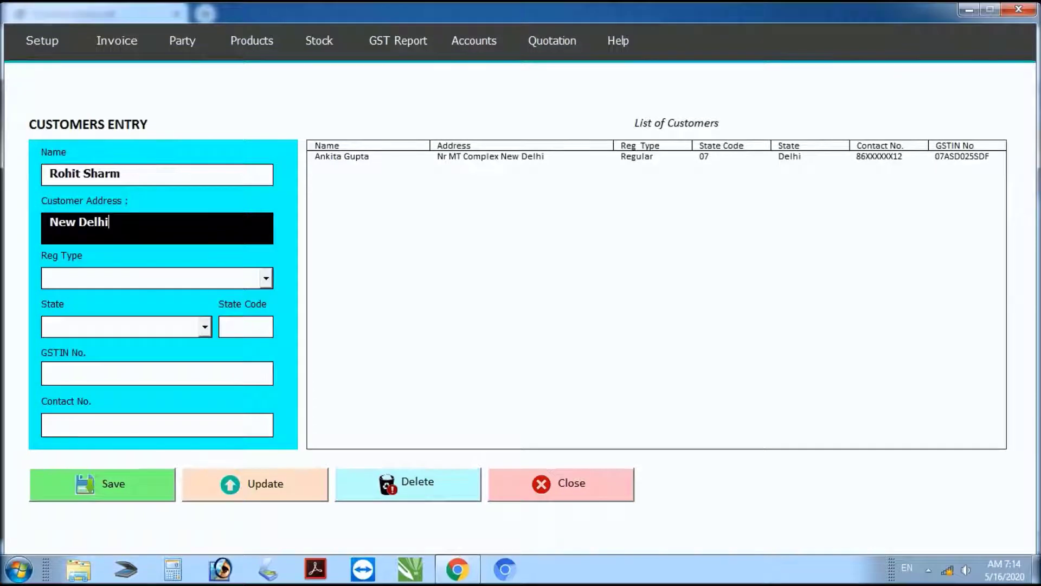
left_click(266, 278)
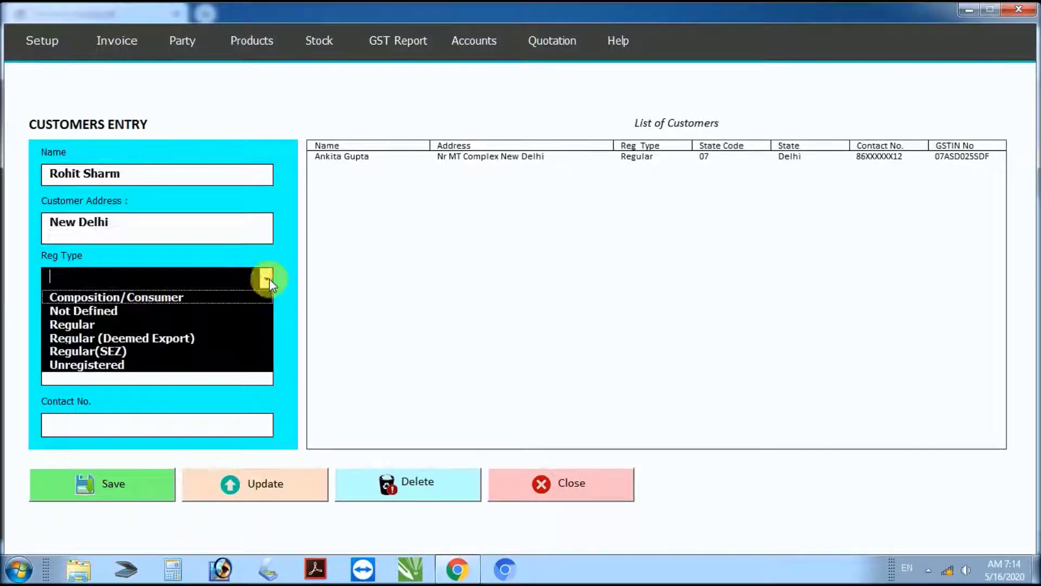
left_click(79, 324)
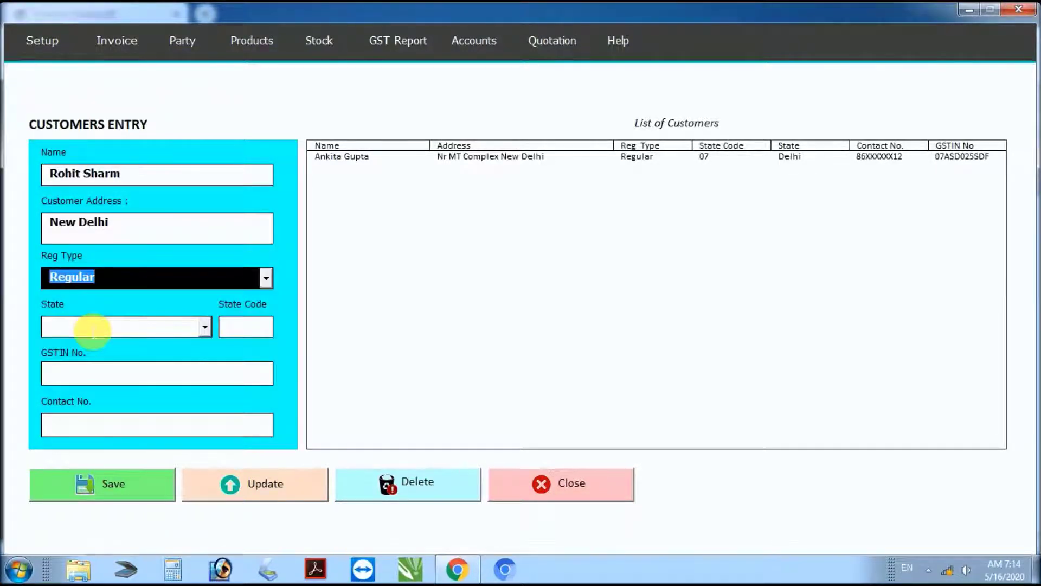
left_click(94, 329)
left_click(204, 328)
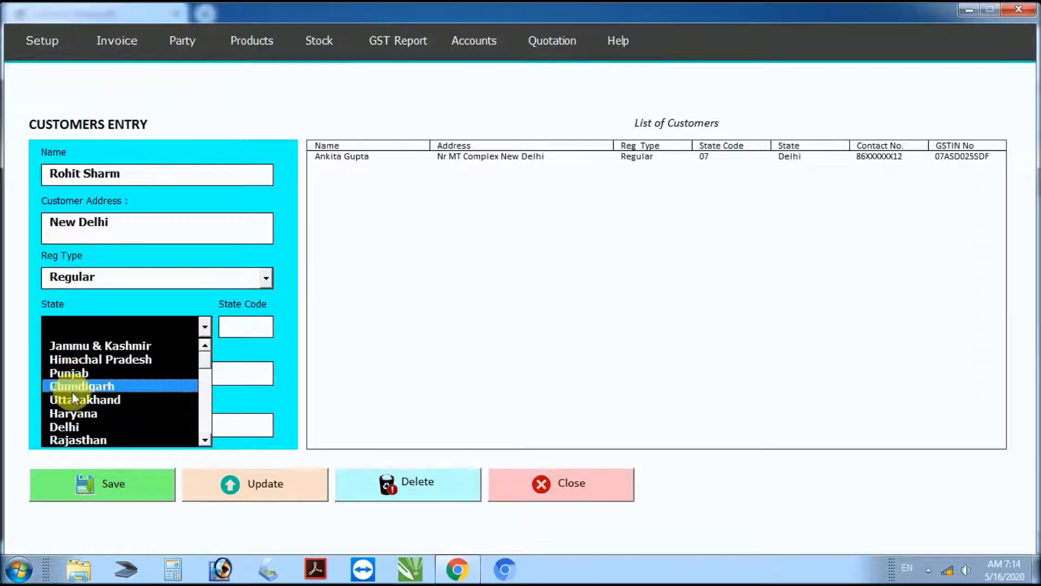
left_click(233, 350)
left_click(245, 328)
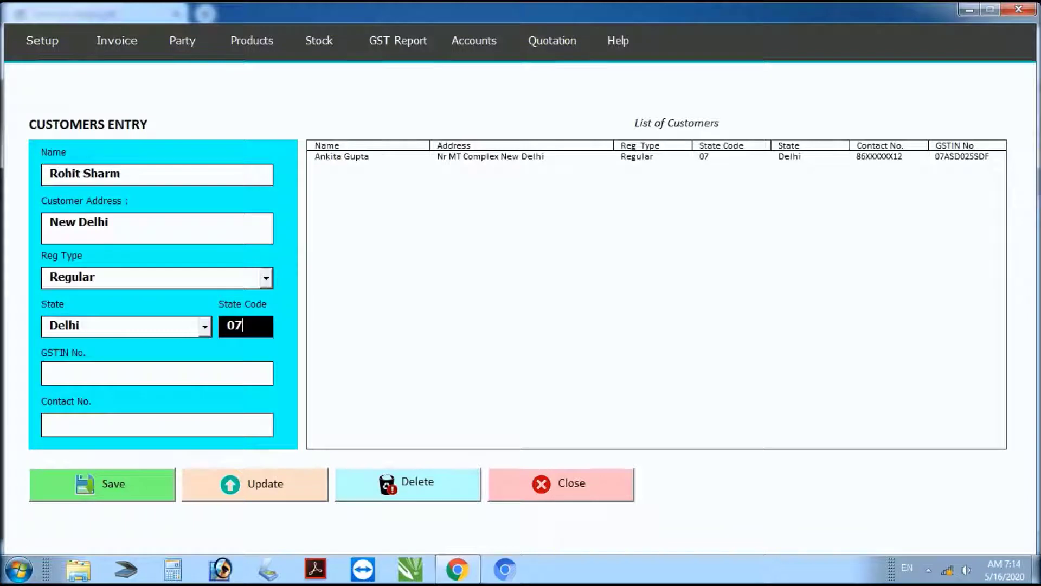
Step: Fill in the customer's GSTIN and contact number, save the record, and close the form
left_click(158, 373)
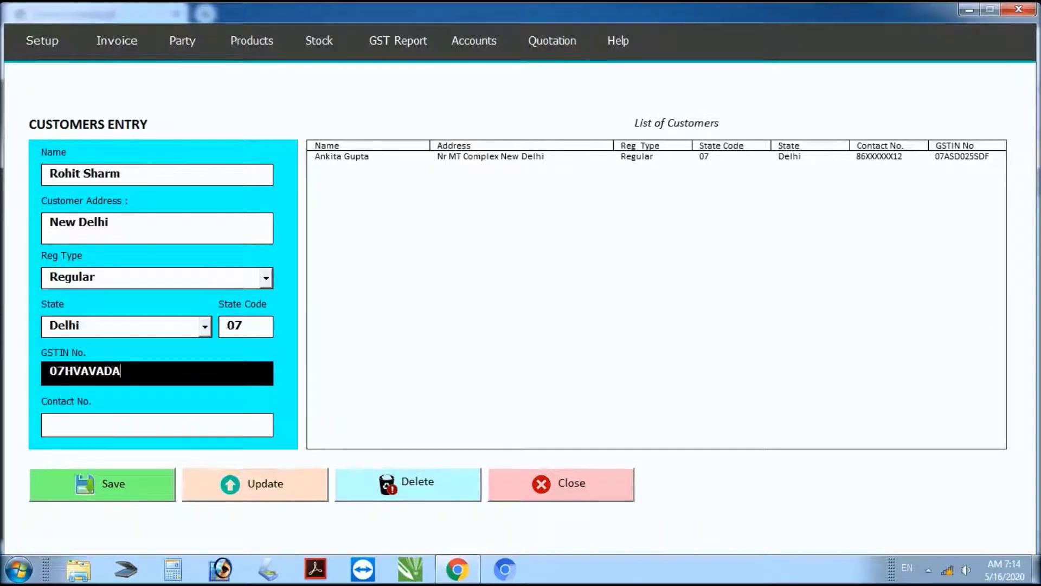
left_click(158, 425)
type("85544XXX")
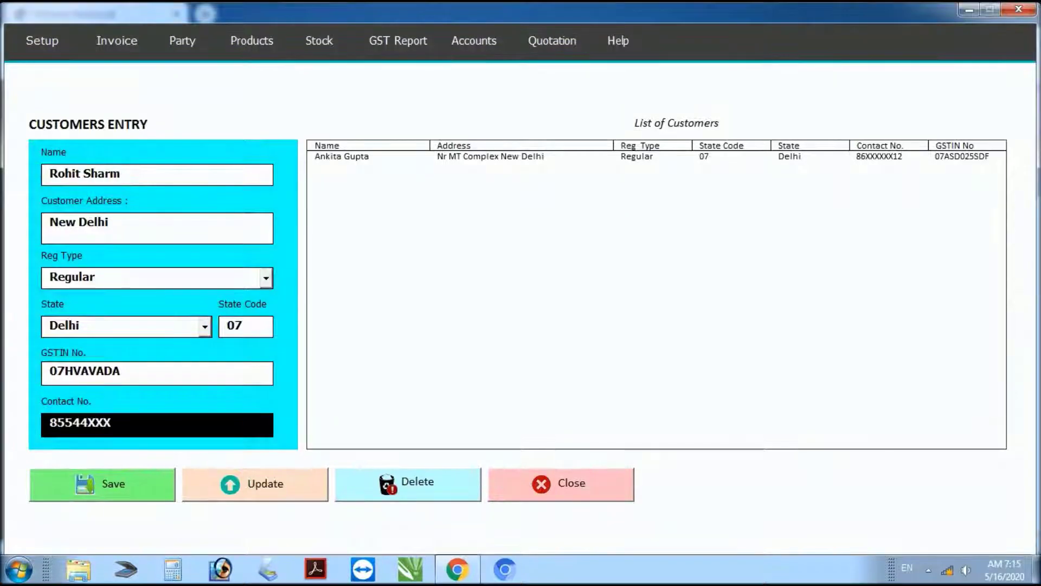
type("45")
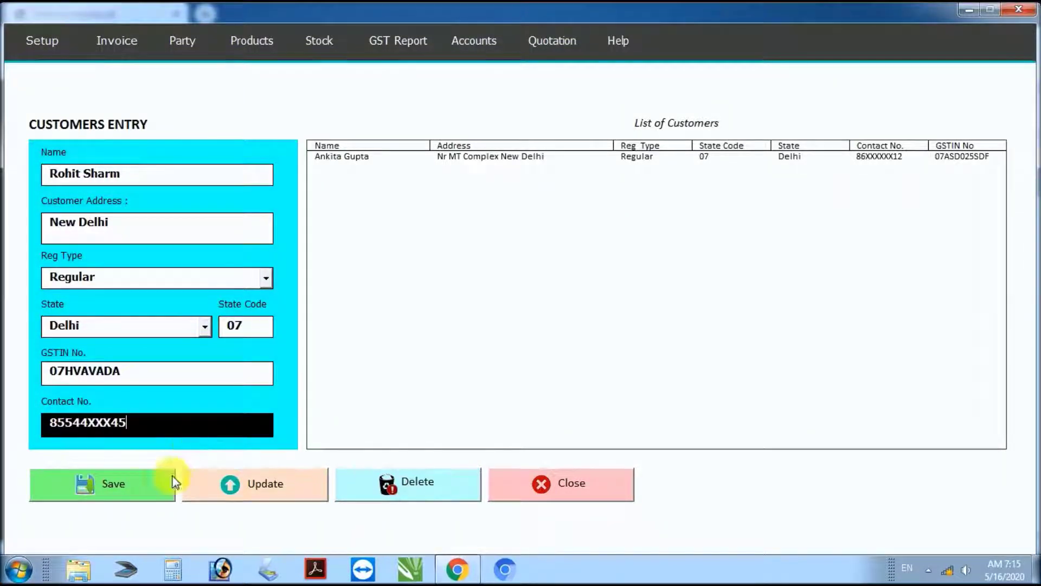
left_click(134, 486)
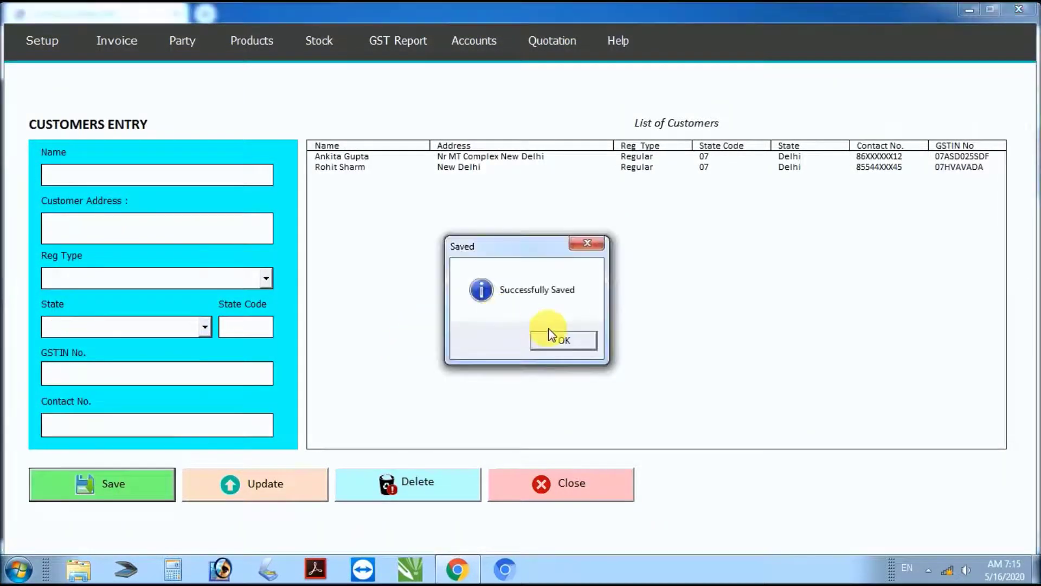
left_click(553, 340)
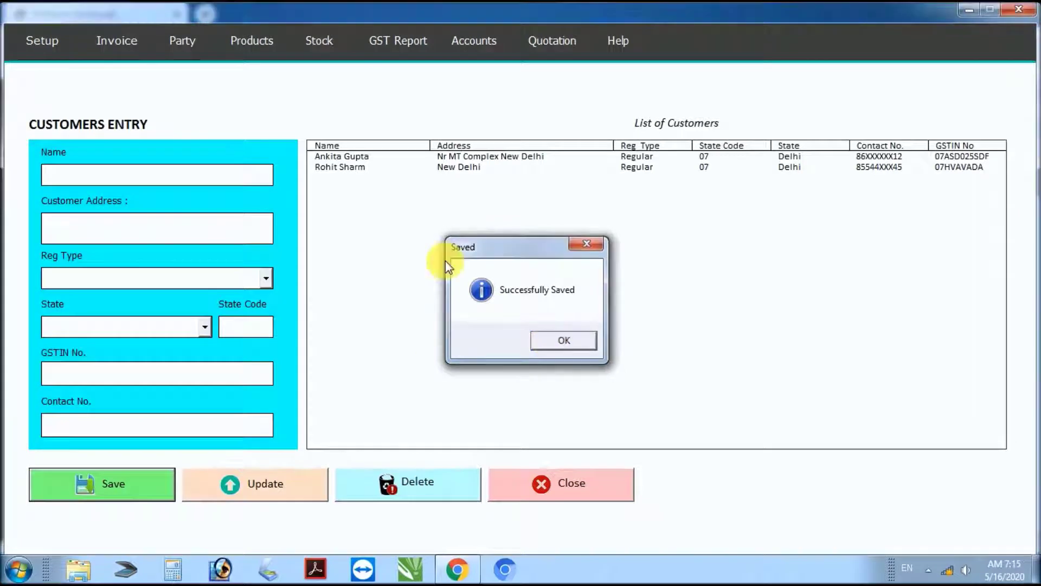
left_click(348, 168)
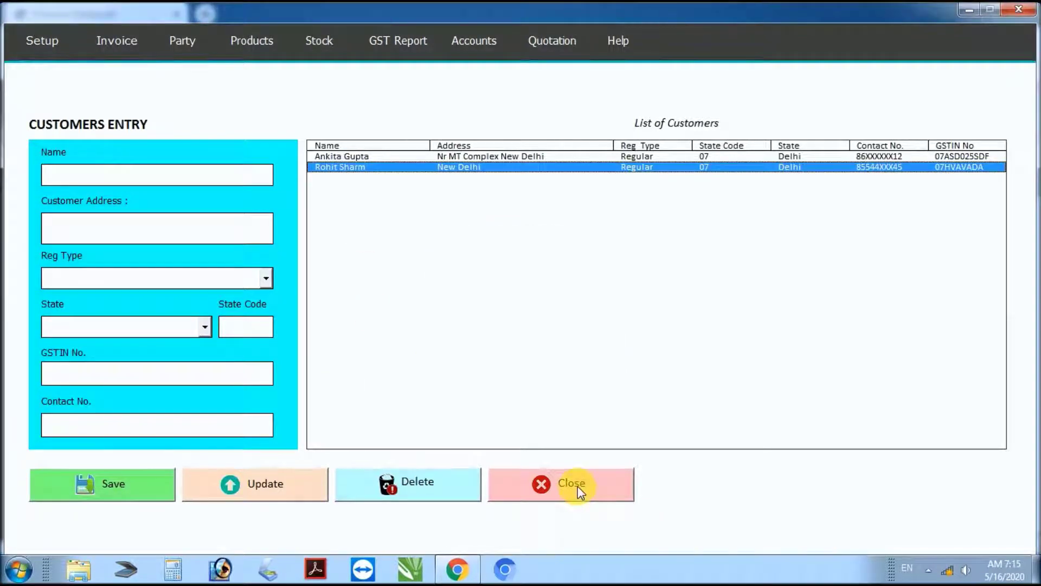
left_click(578, 486)
Step: Review the Suppliers Entry list and close it
left_click(187, 46)
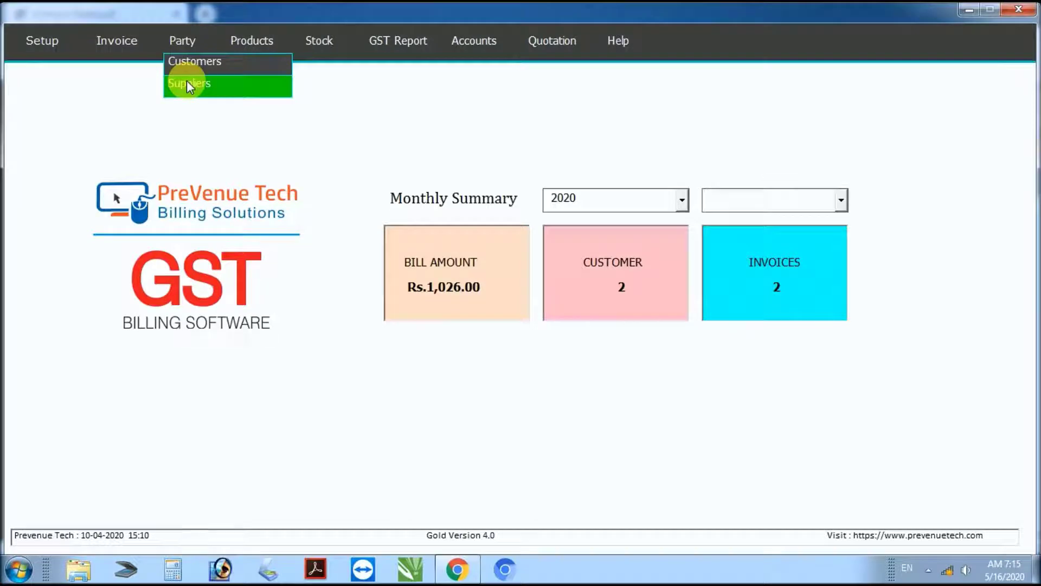
left_click(187, 80)
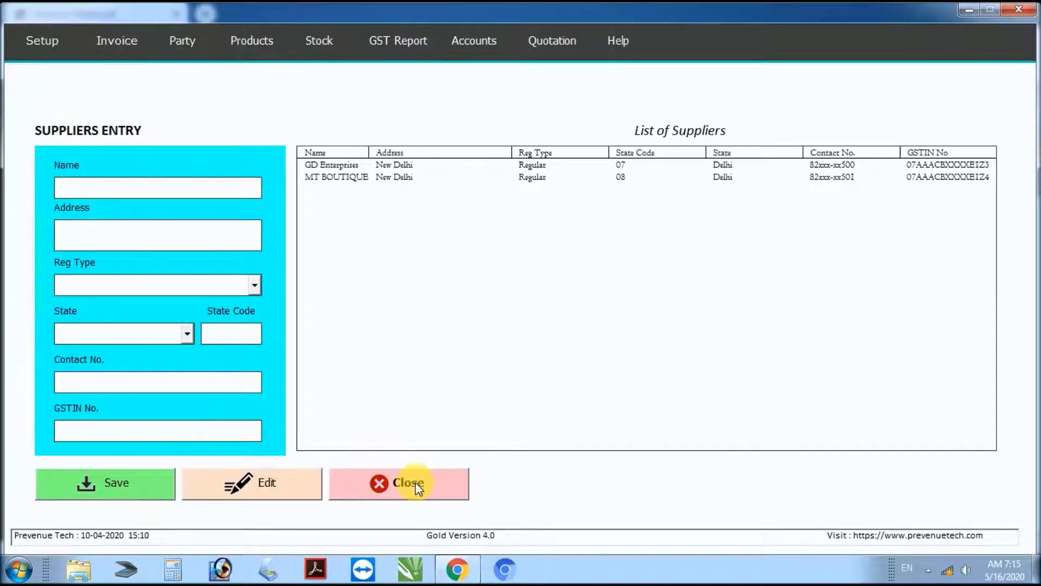
left_click(416, 483)
Step: Scroll the guide to the invoice step, mark its '30 Second Ready' note, and return to billing
key("alt+Tab")
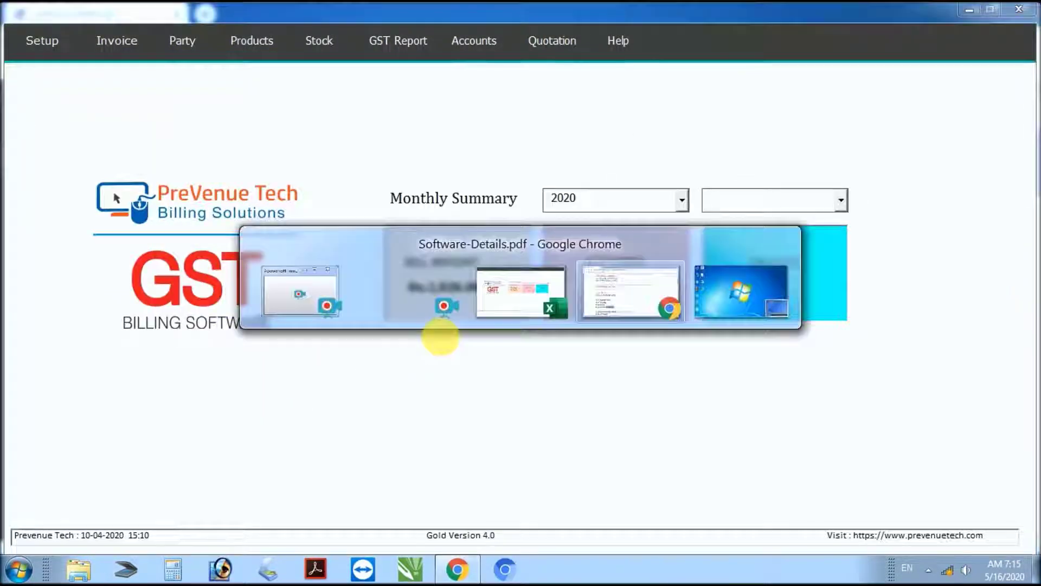
scroll(244, 472, "down", 1)
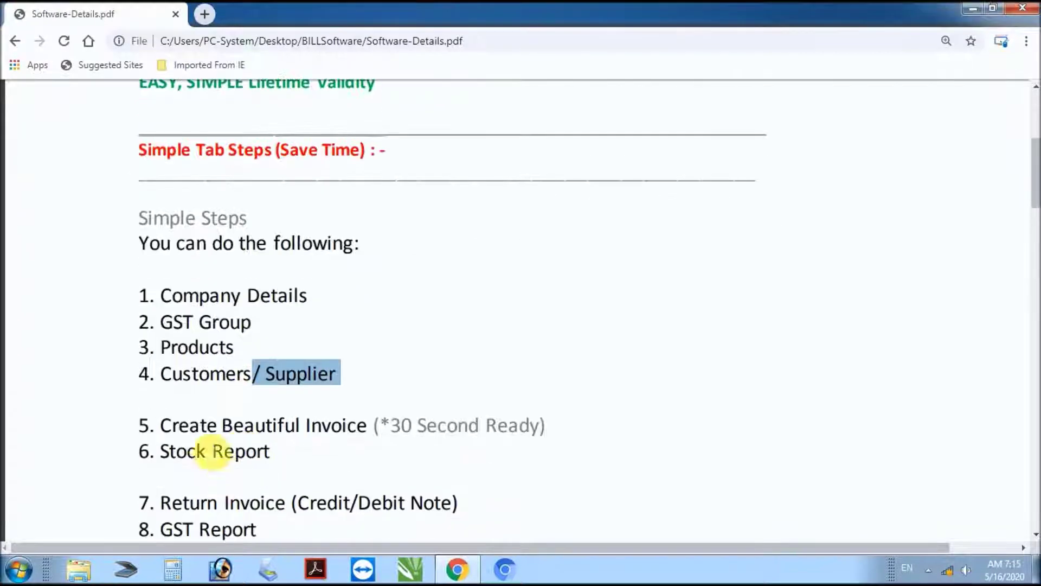
left_click_drag(162, 426, 534, 430)
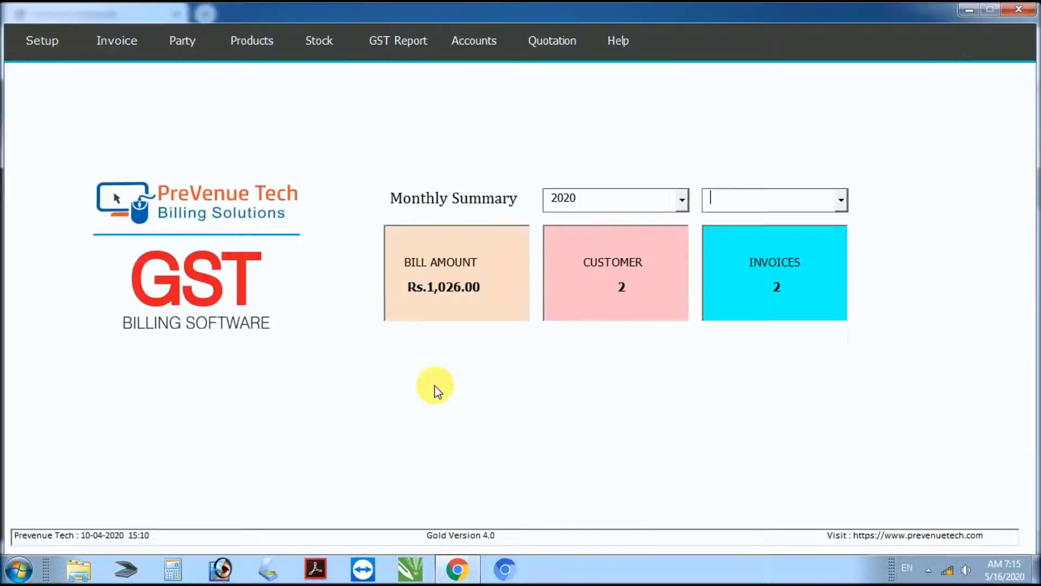
left_click(64, 41)
mouse_move(136, 44)
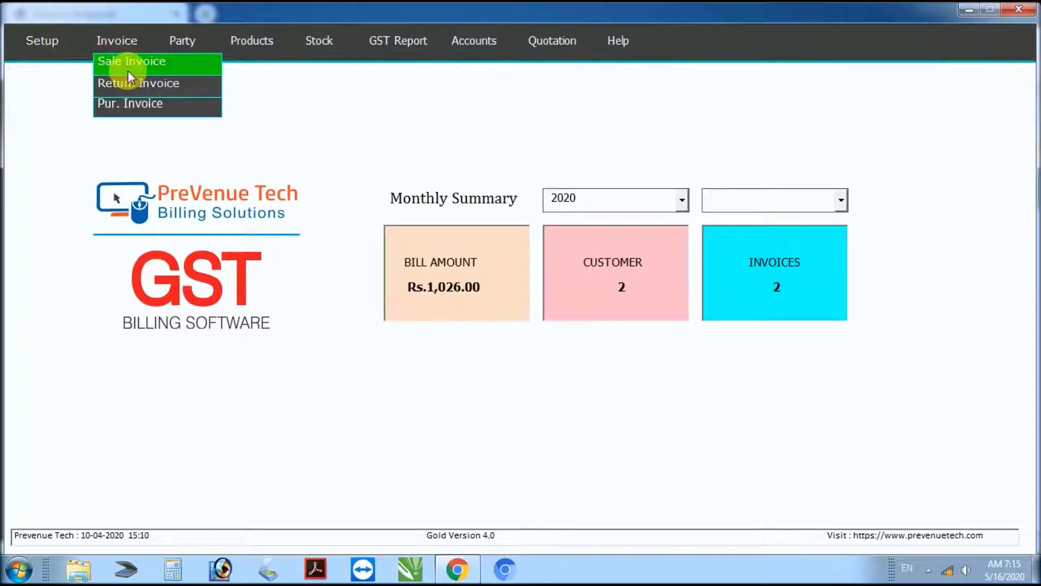
Step: Start a new sale invoice for the first customer with payment mode Cash
left_click(130, 66)
left_click(172, 368)
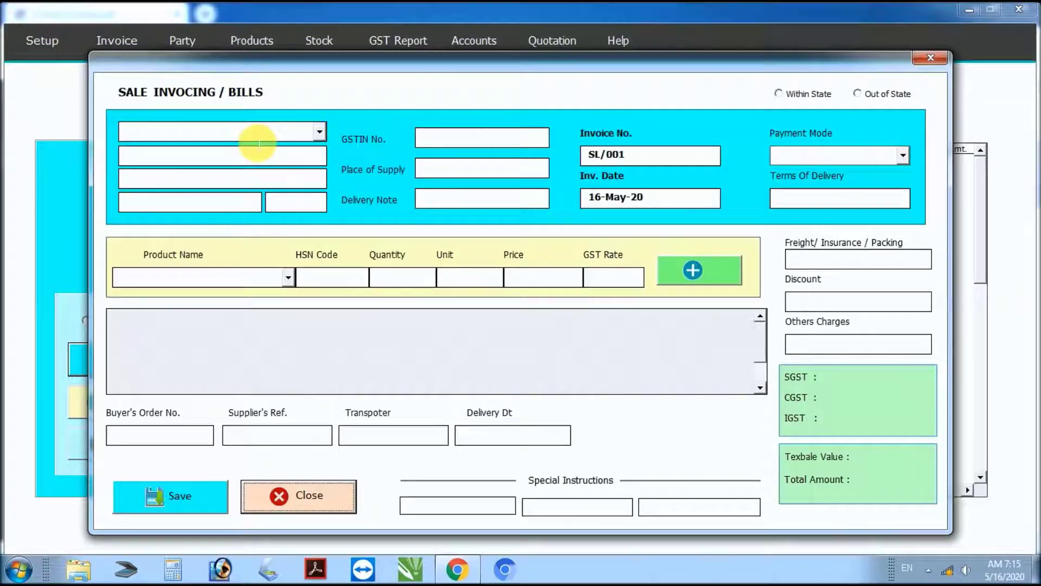
left_click(320, 132)
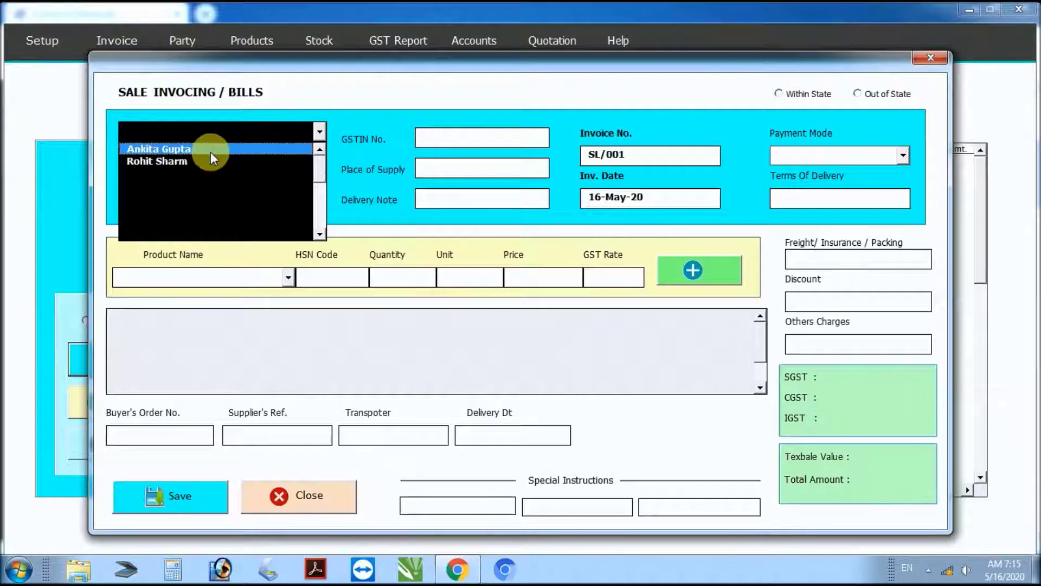
left_click(210, 150)
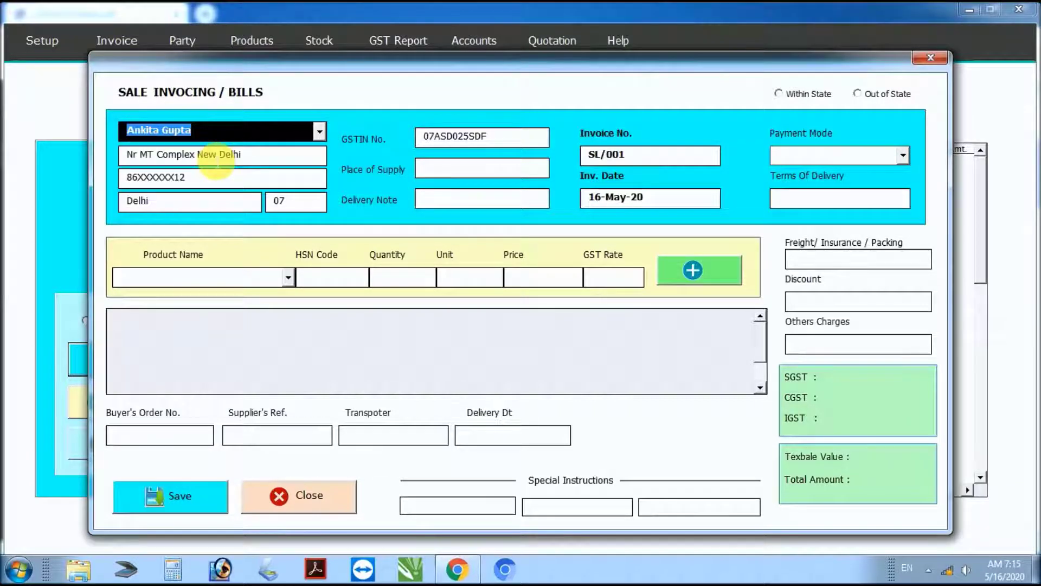
left_click(902, 154)
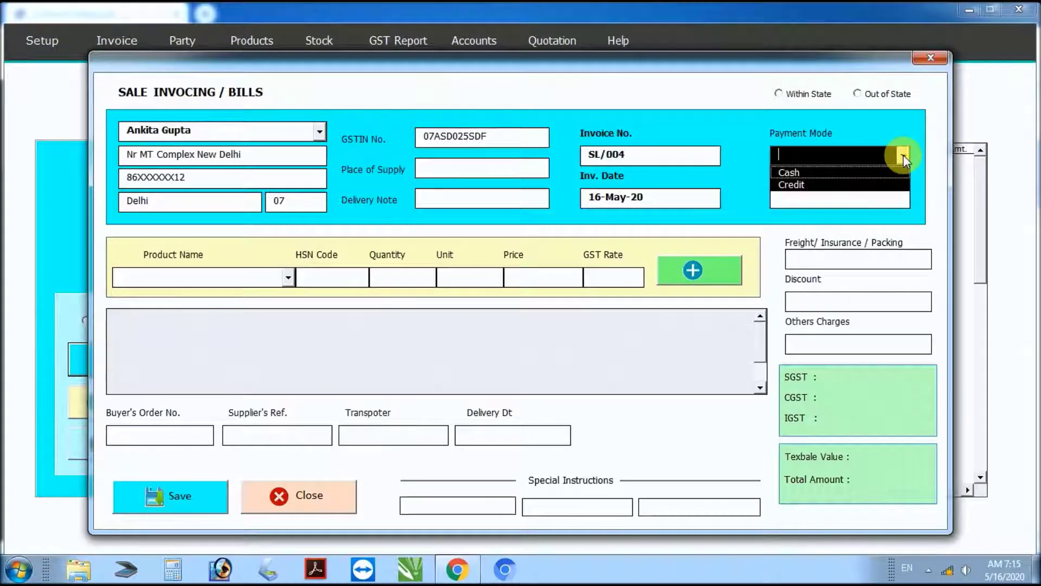
left_click(821, 178)
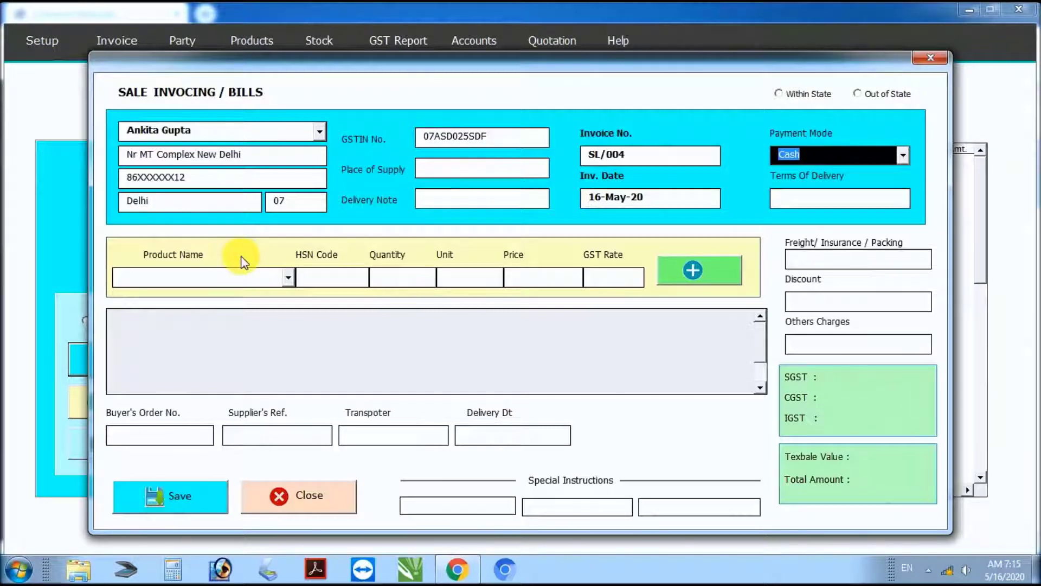
Step: Add invoice lines for Pen ×2 and Keybord ×1
left_click(288, 277)
left_click(217, 298)
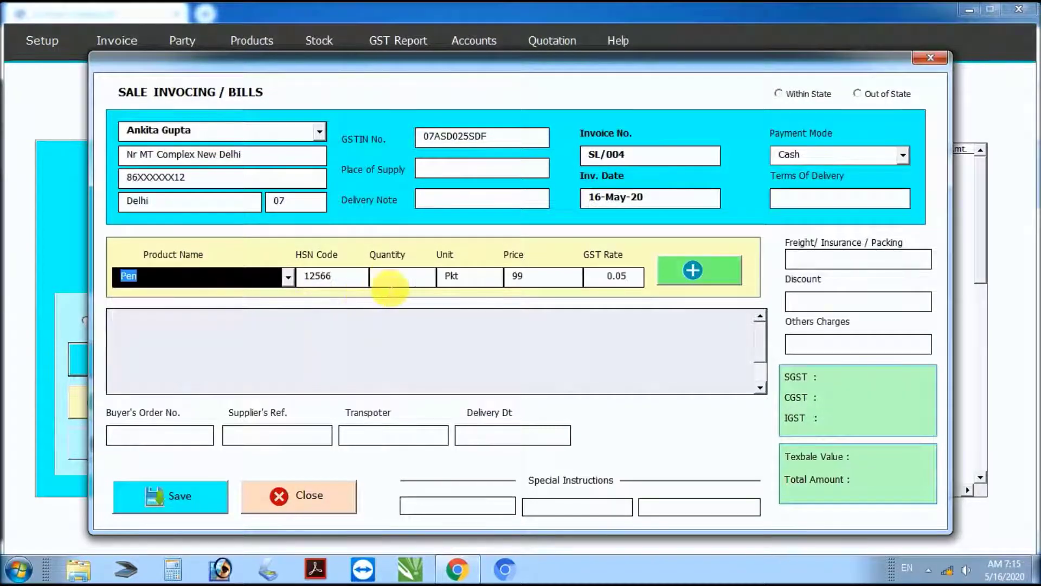
left_click(411, 285)
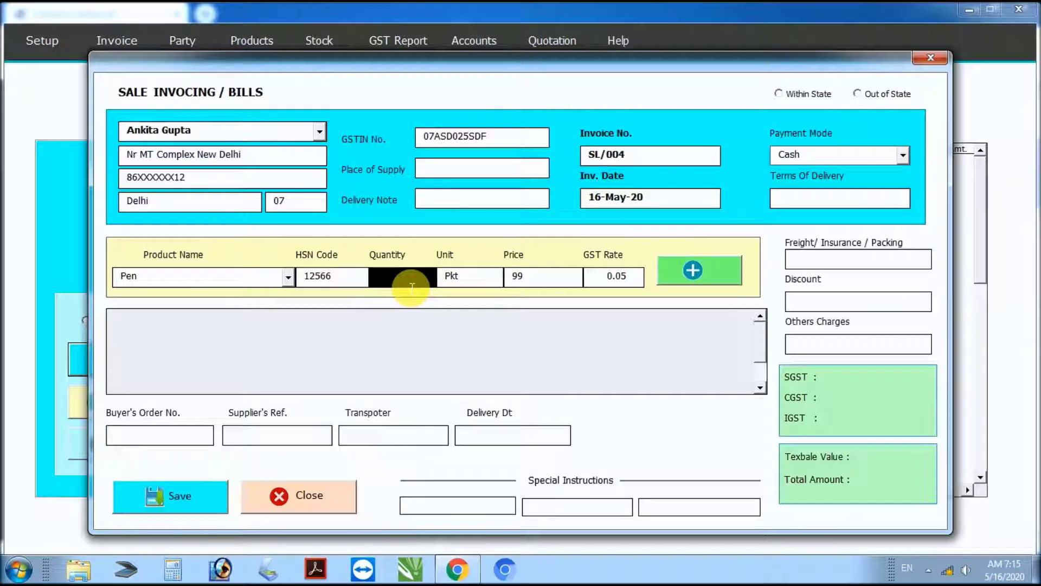
type("2")
key("Tab")
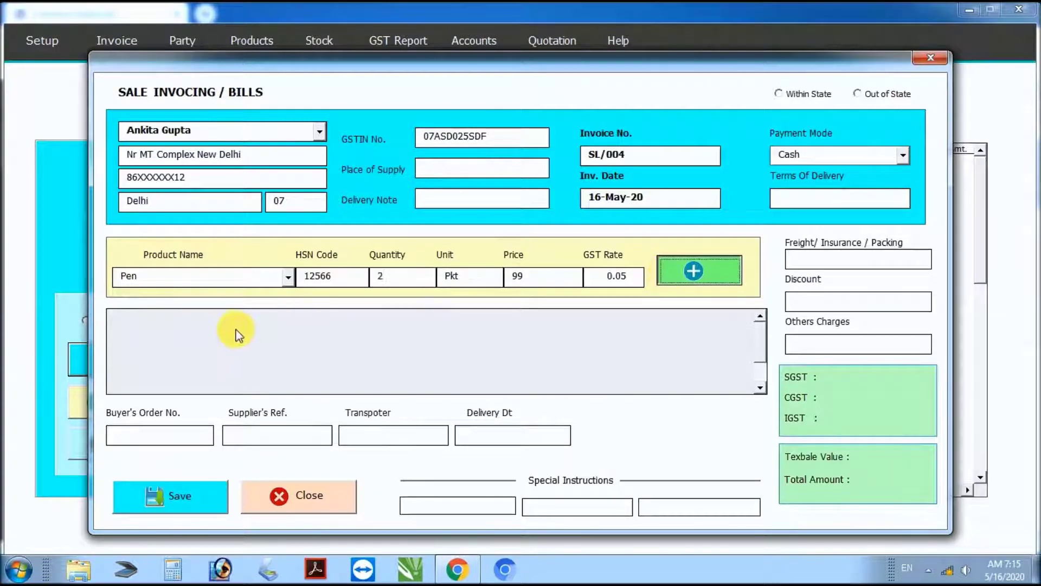
key("Return")
left_click(288, 277)
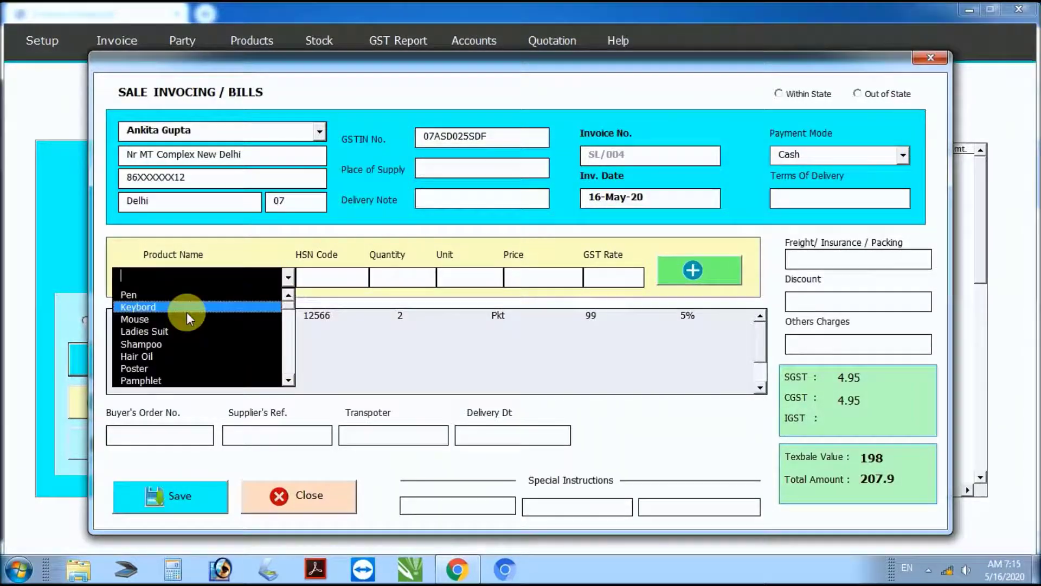
left_click(186, 311)
left_click(406, 284)
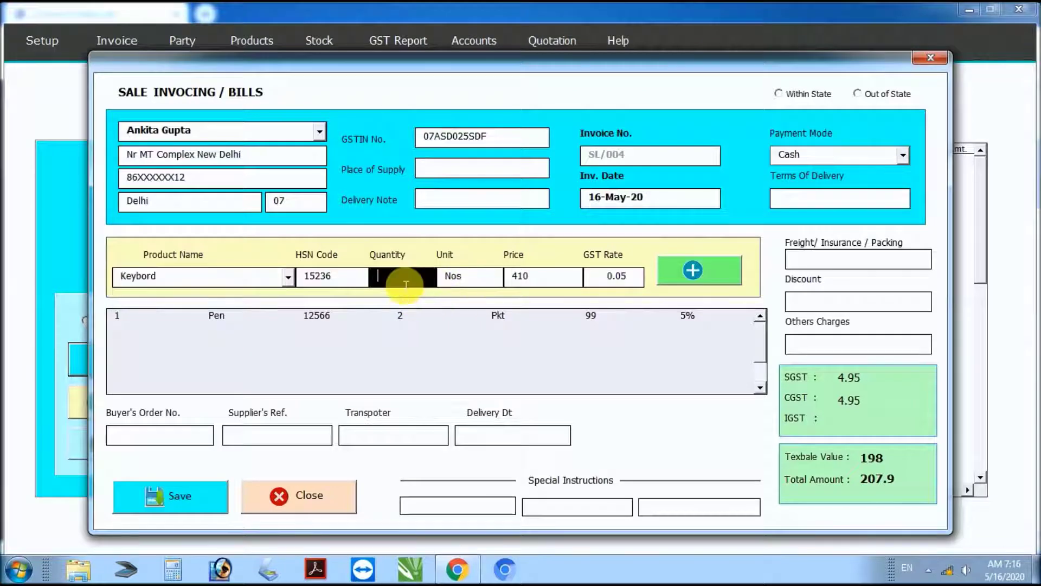
type("1")
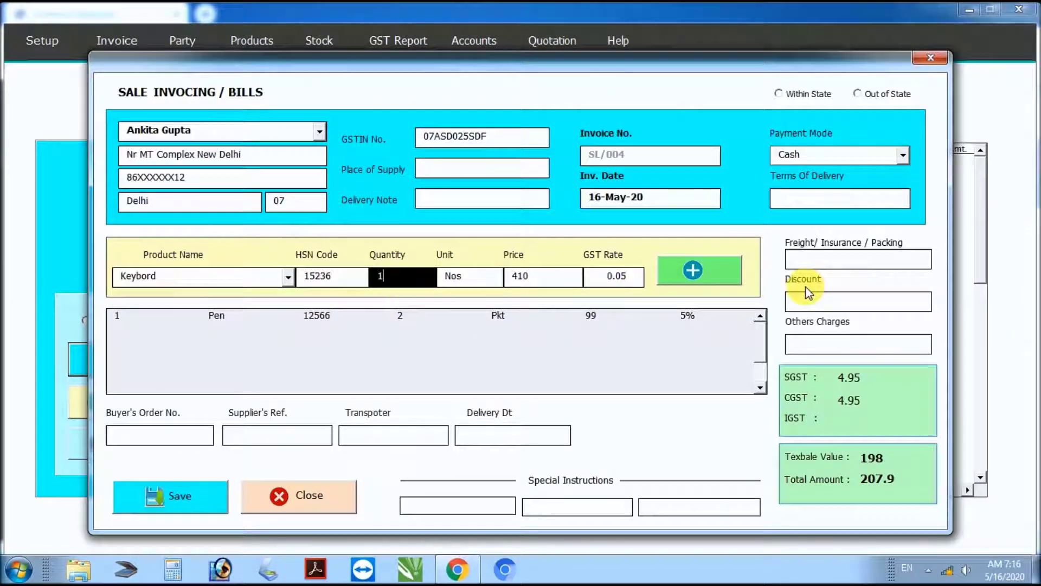
left_click(698, 282)
Step: Add invoice lines for Shampoo ×3 and Ladies Suit ×2
left_click(287, 277)
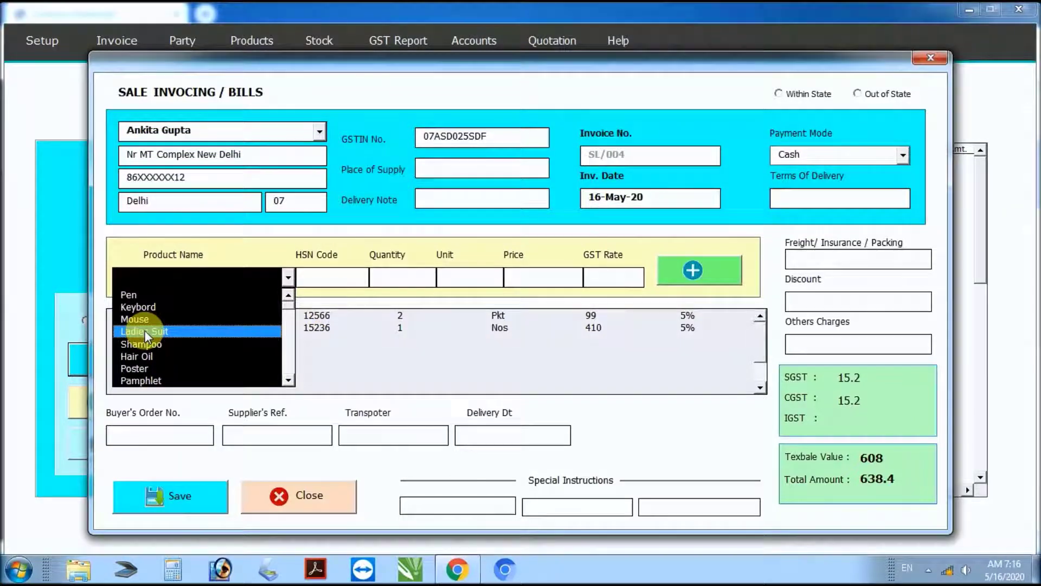
left_click(149, 342)
left_click(414, 285)
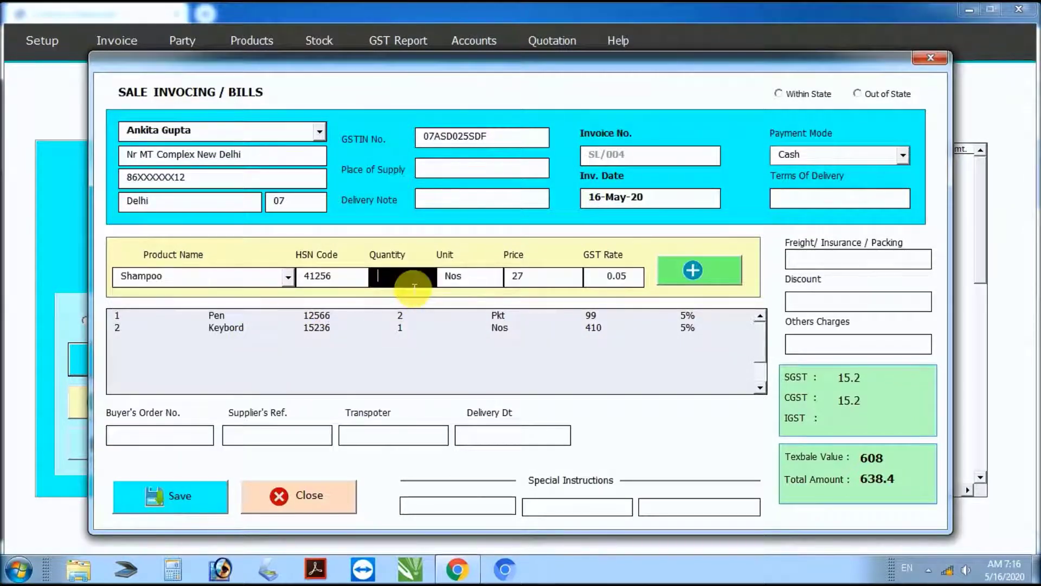
type("3")
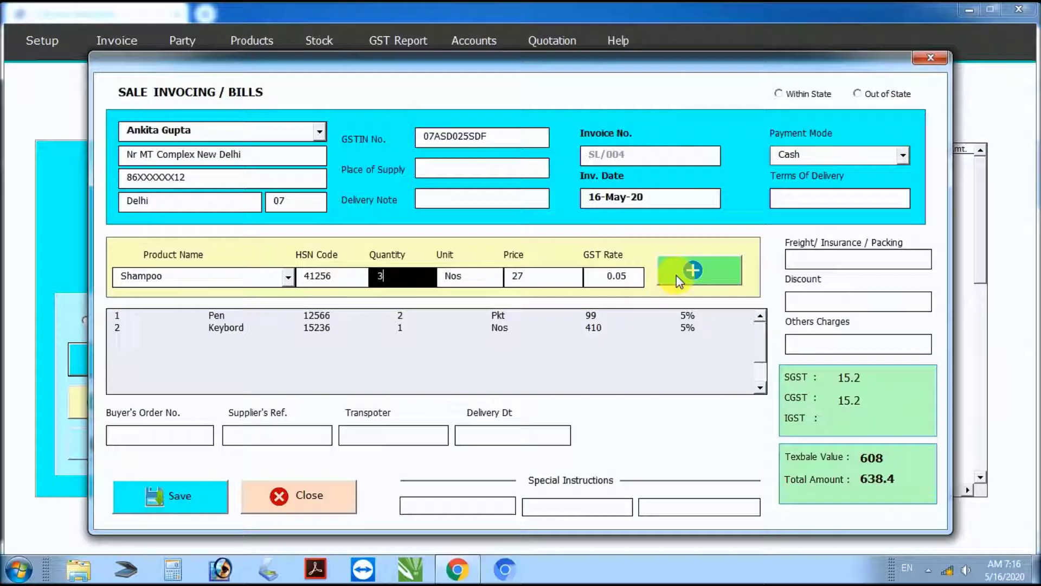
left_click(680, 281)
left_click(289, 277)
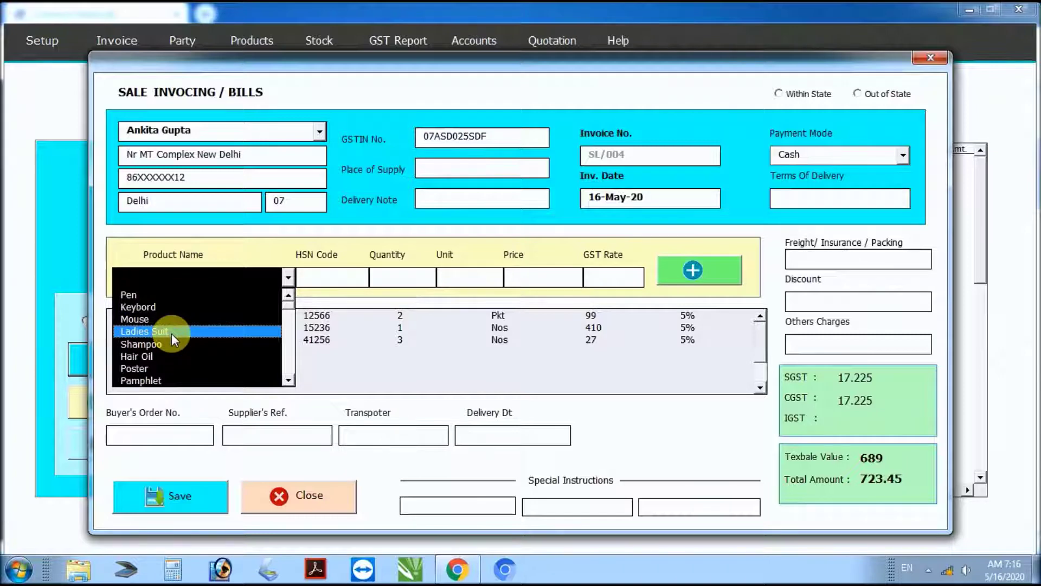
left_click(172, 333)
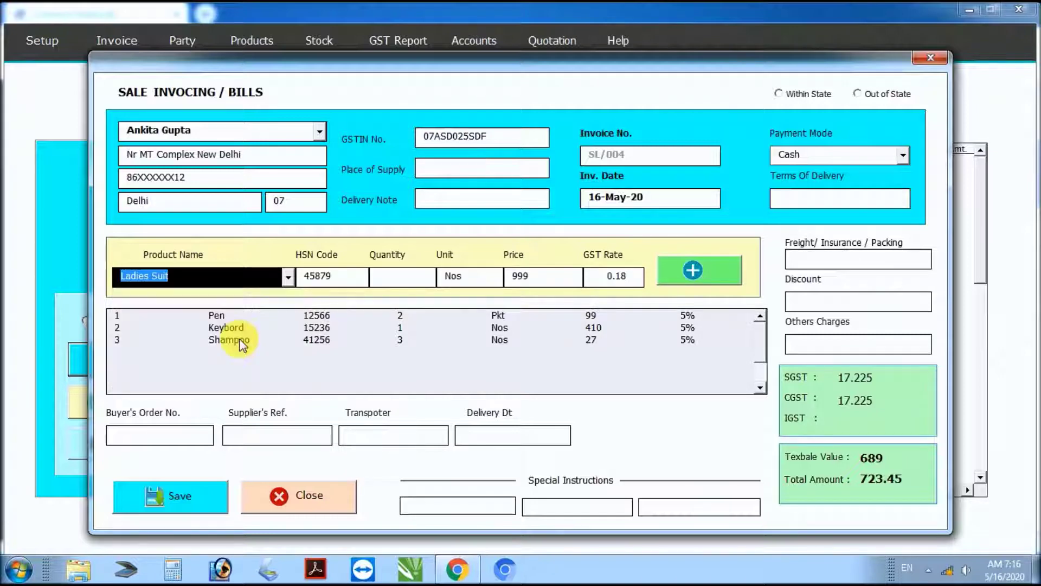
left_click(407, 281)
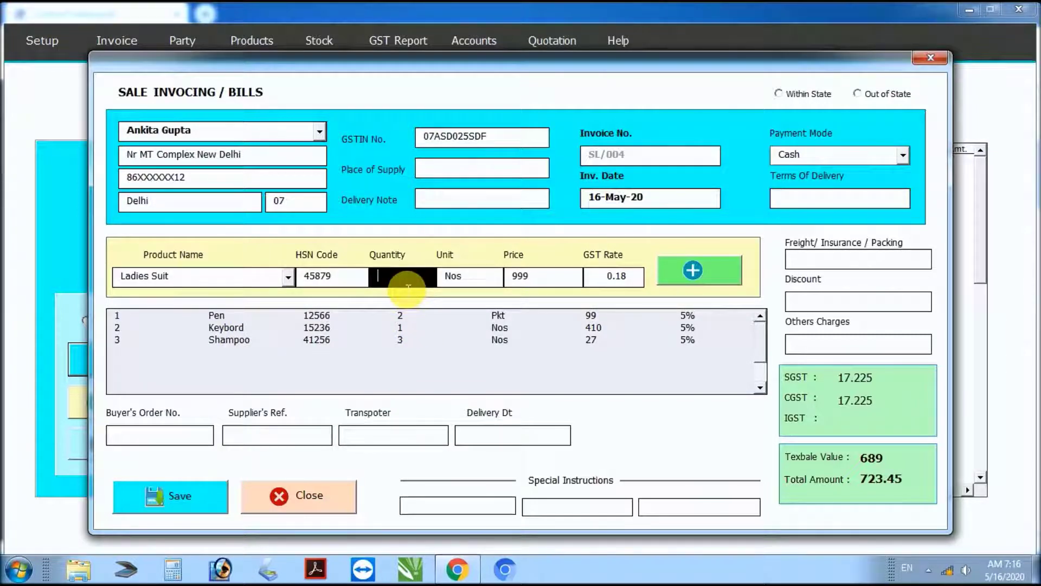
type("2")
left_click(688, 279)
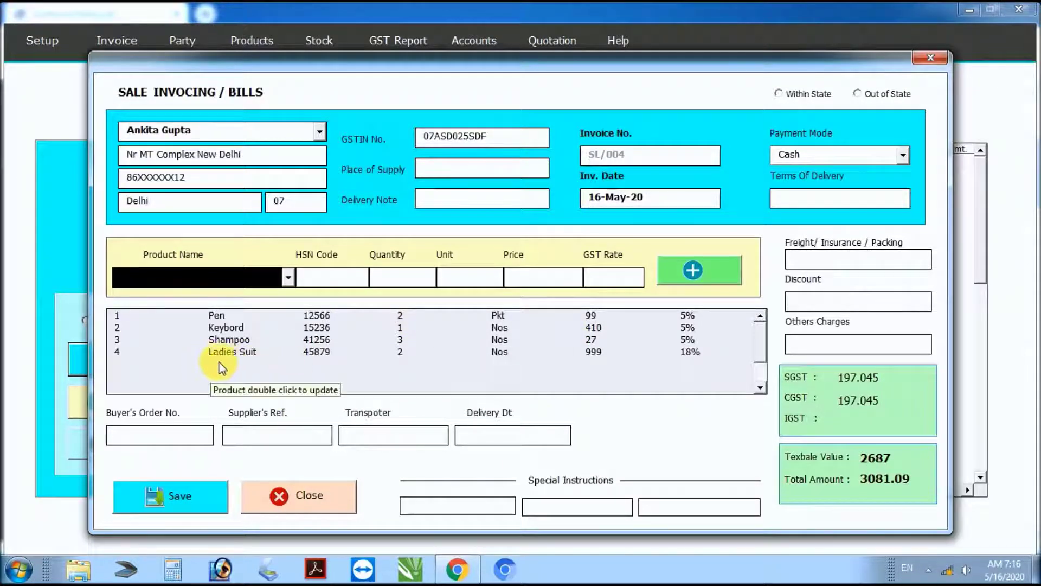
Step: Change the Ladies Suit line to Hair Oil with quantity 4, apply it, and save SL/004
double_click(230, 352)
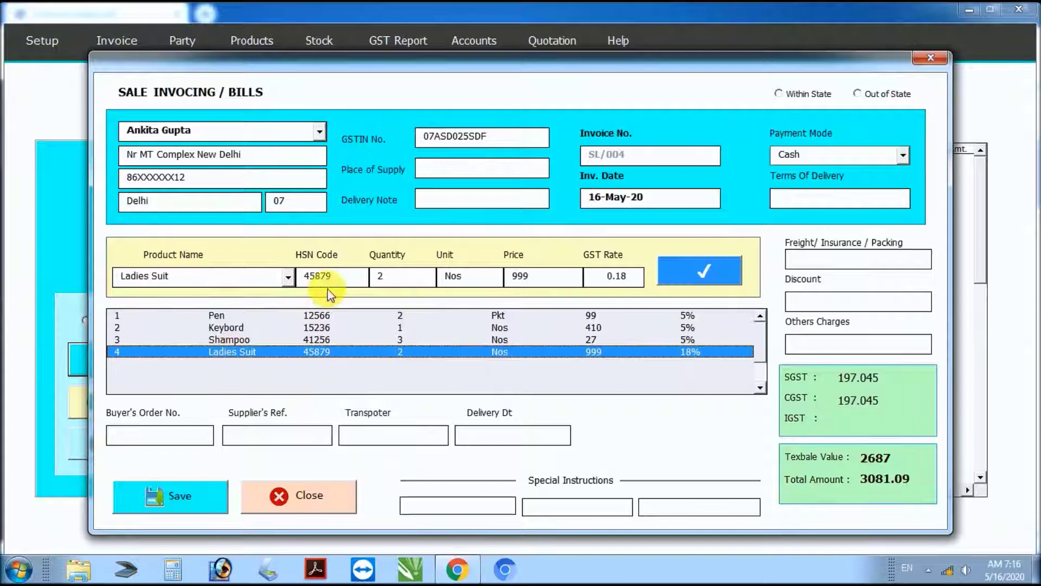
left_click(288, 276)
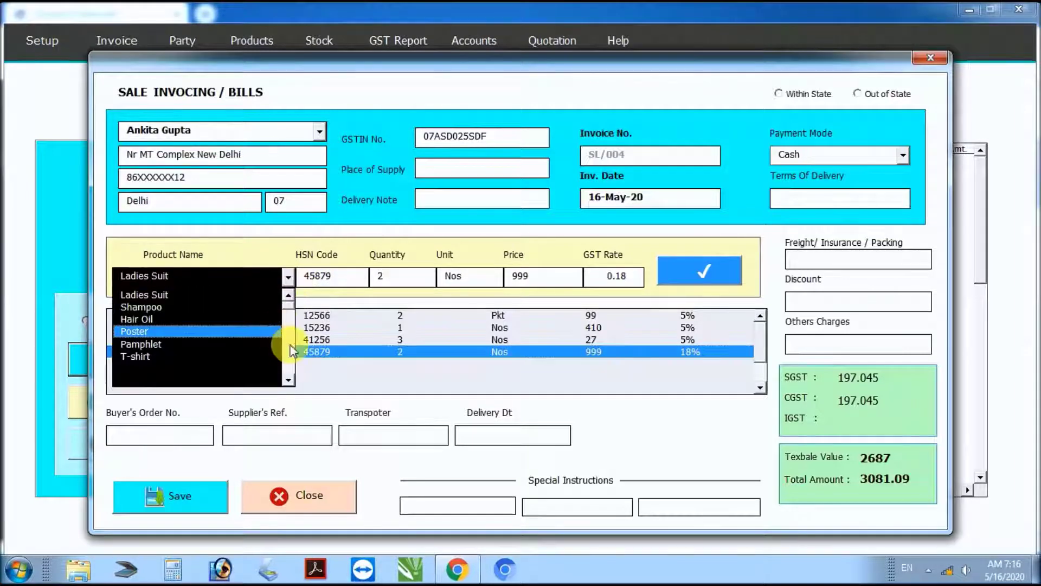
left_click(187, 323)
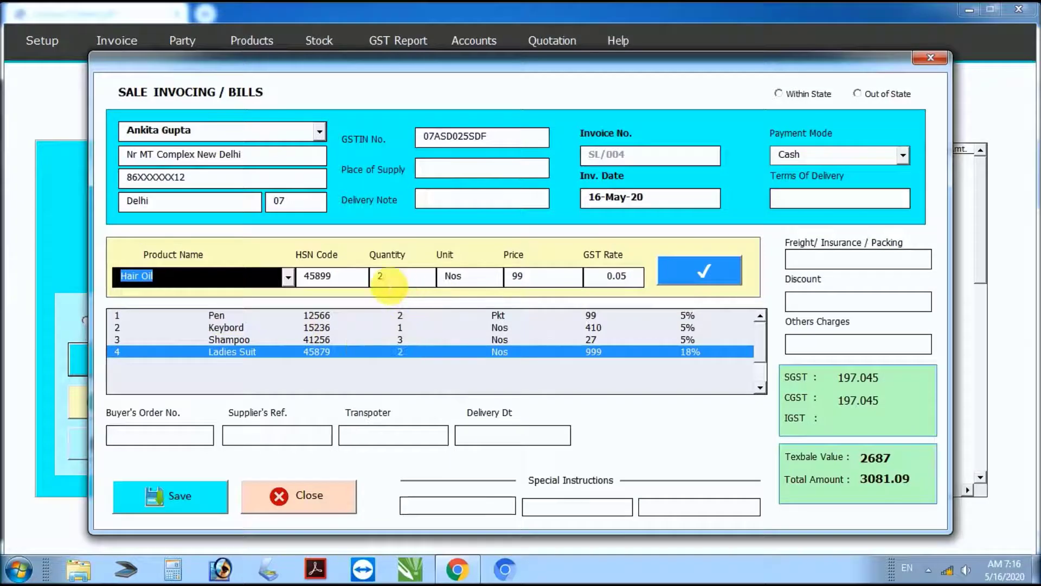
left_click(391, 280)
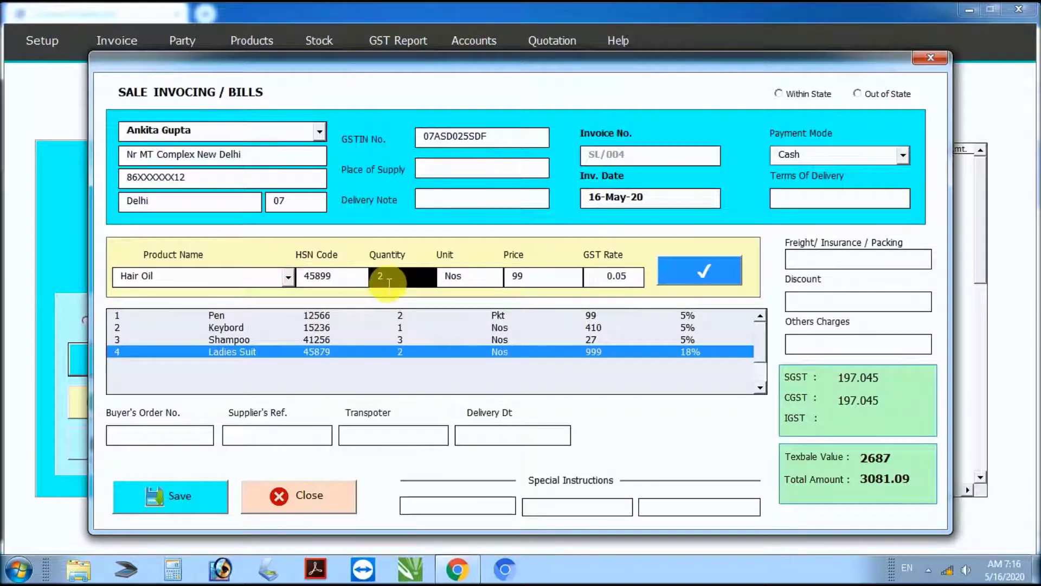
double_click(389, 281)
left_click_drag(383, 279, 404, 282)
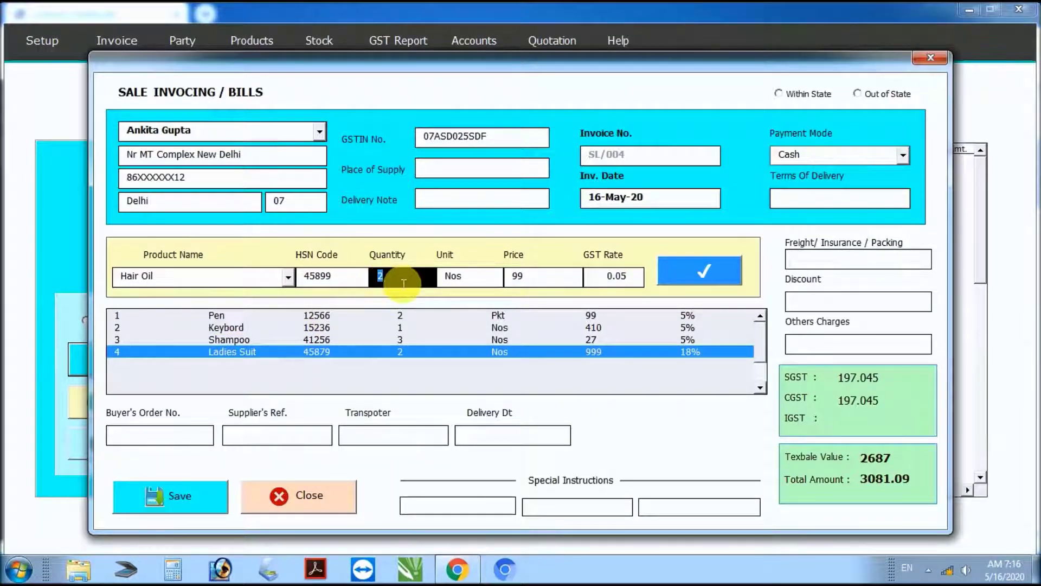
type("4")
left_click(680, 285)
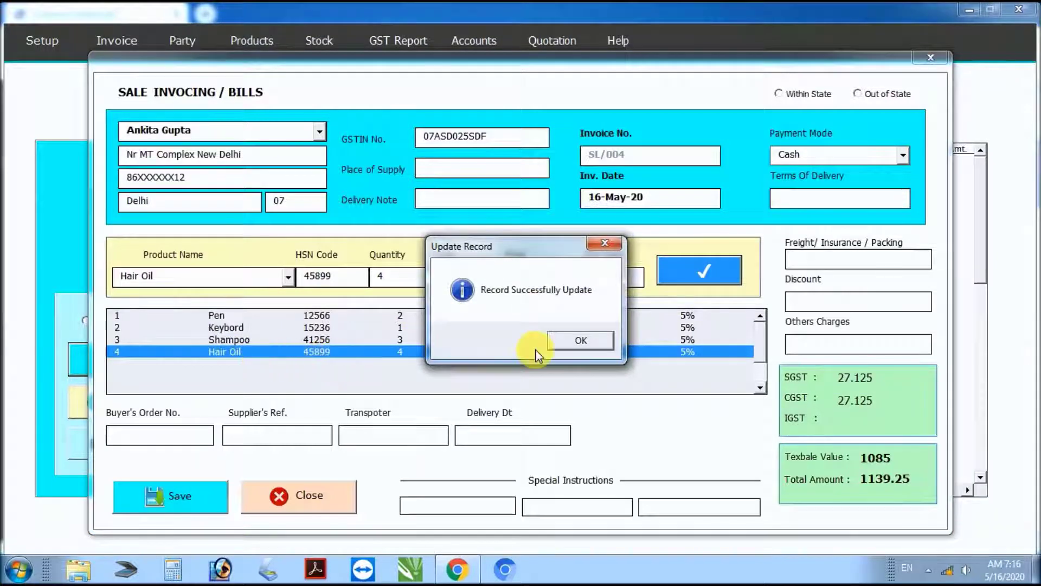
left_click(576, 342)
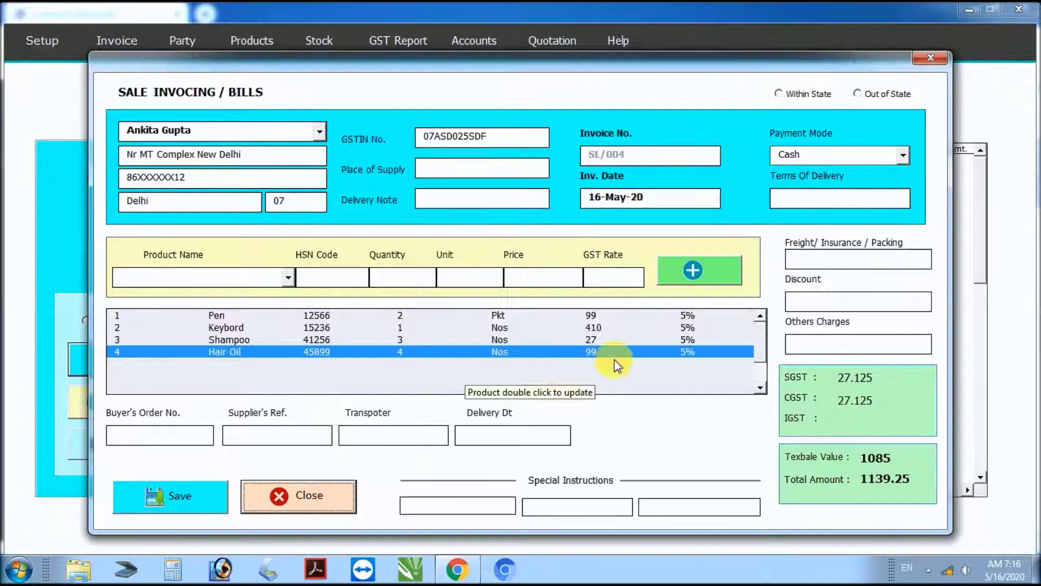
left_click(198, 507)
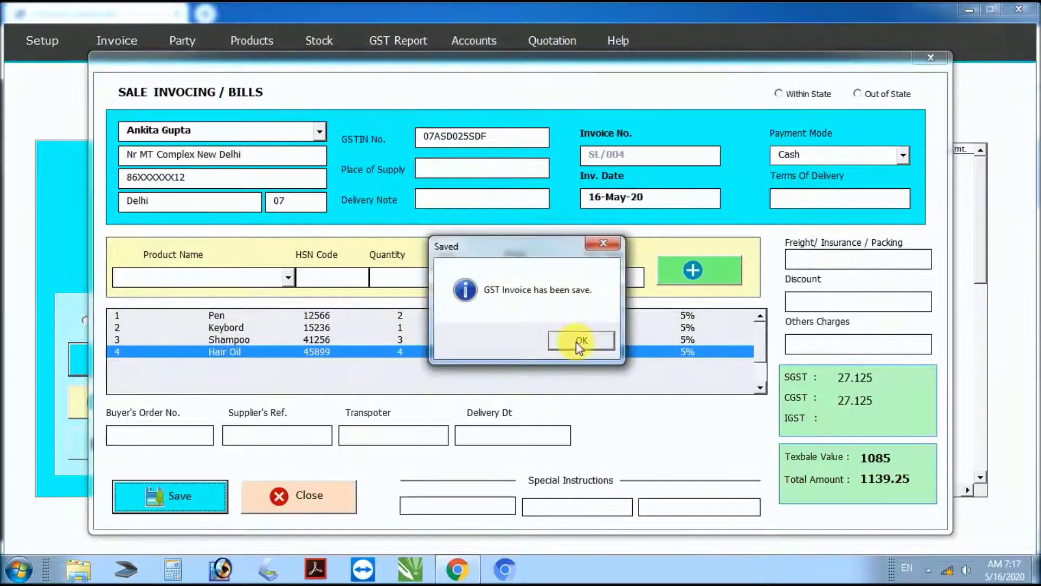
Step: Dismiss the save confirmation and select SL/004 in the sales invoice list
left_click(578, 342)
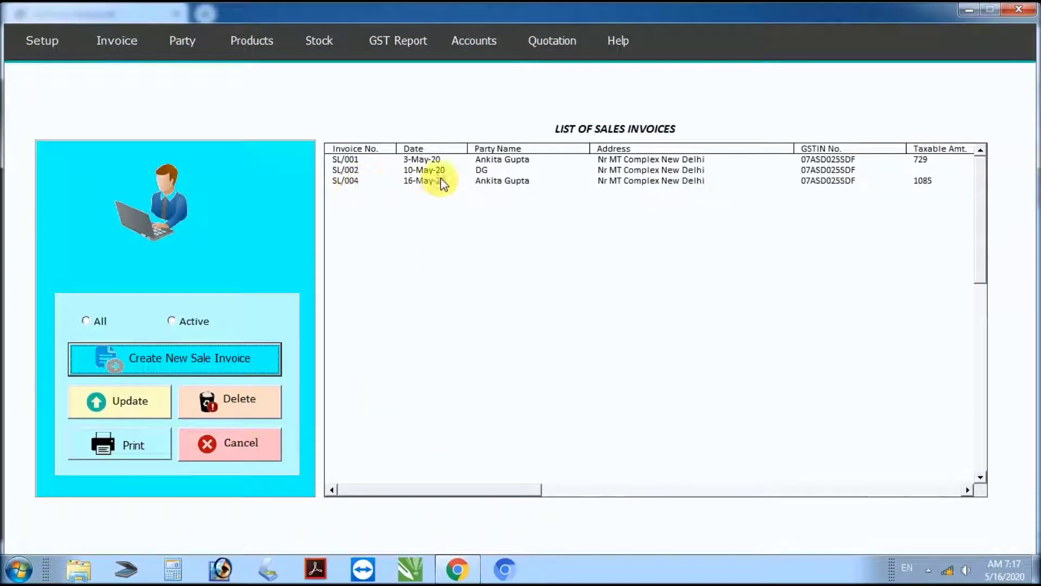
left_click(413, 184)
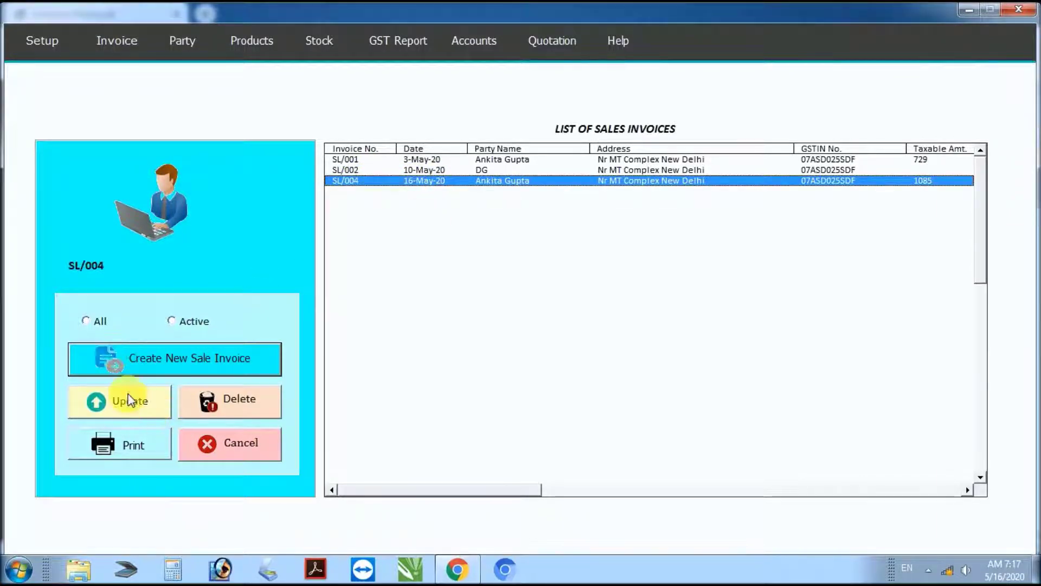
left_click(140, 445)
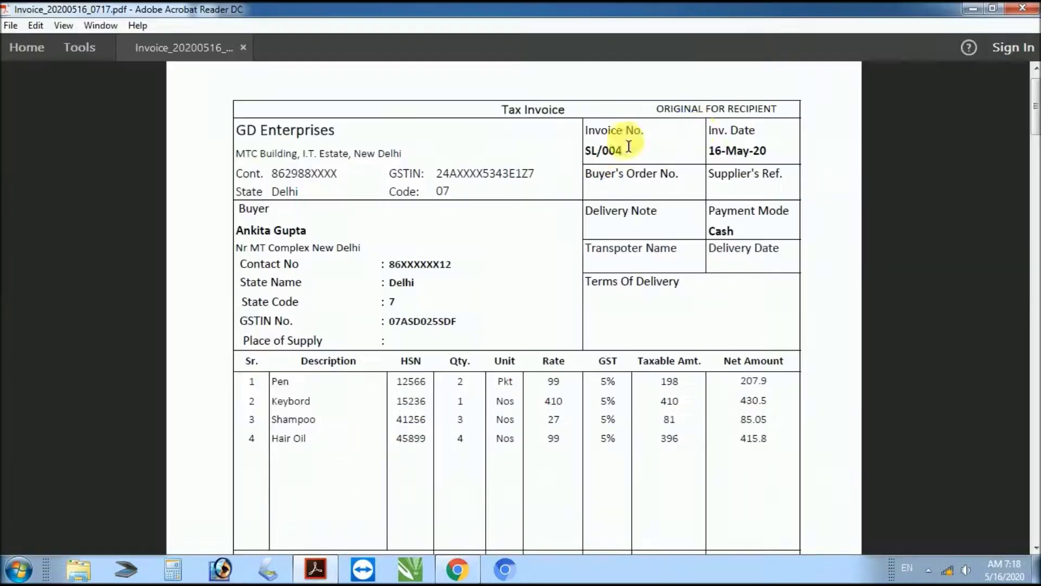
left_click_drag(657, 114, 779, 110)
scroll(648, 274, "down", 10)
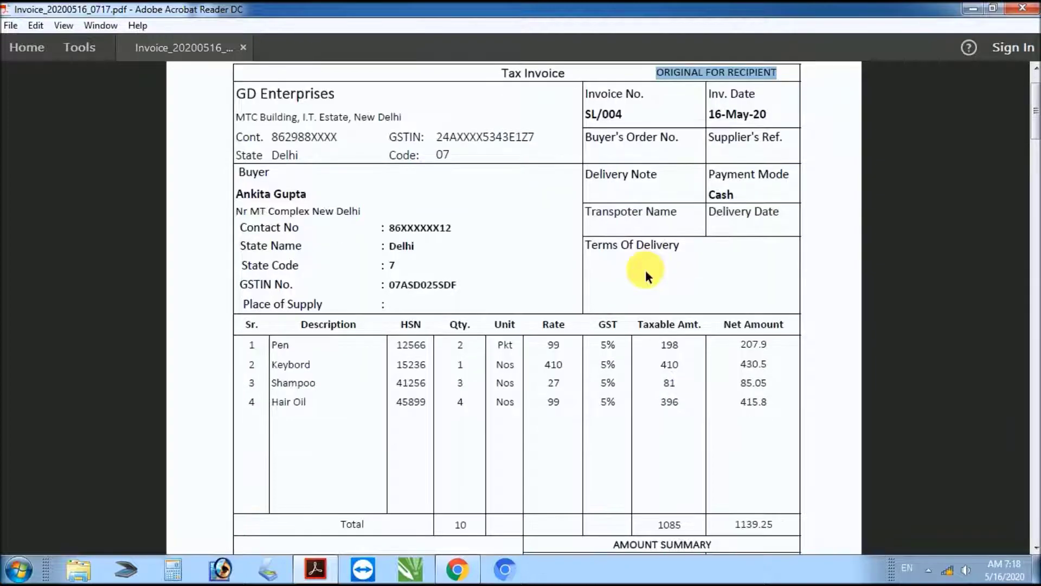
scroll(647, 279, "down", 10)
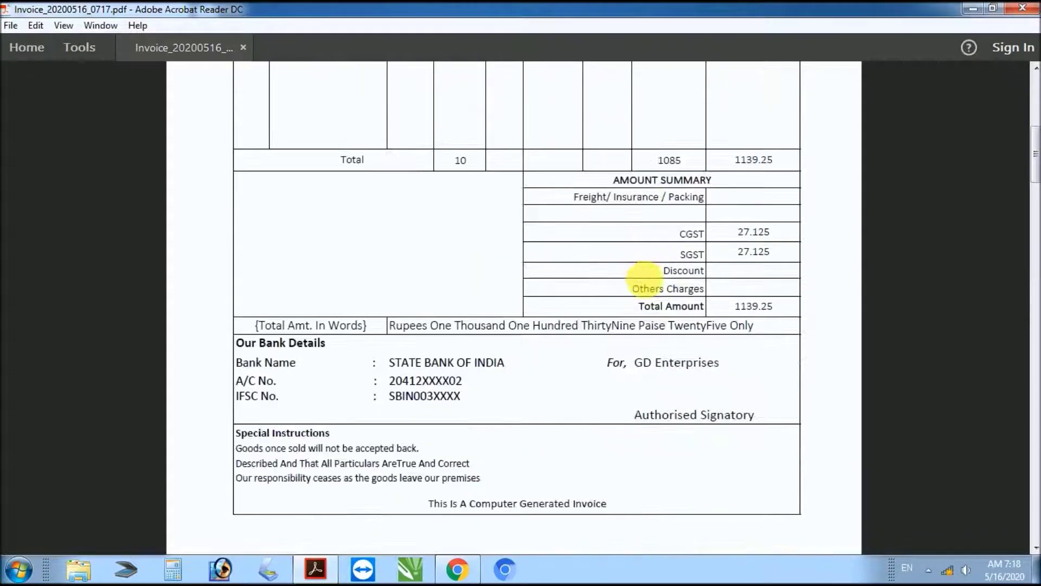
scroll(644, 281, "down", 8)
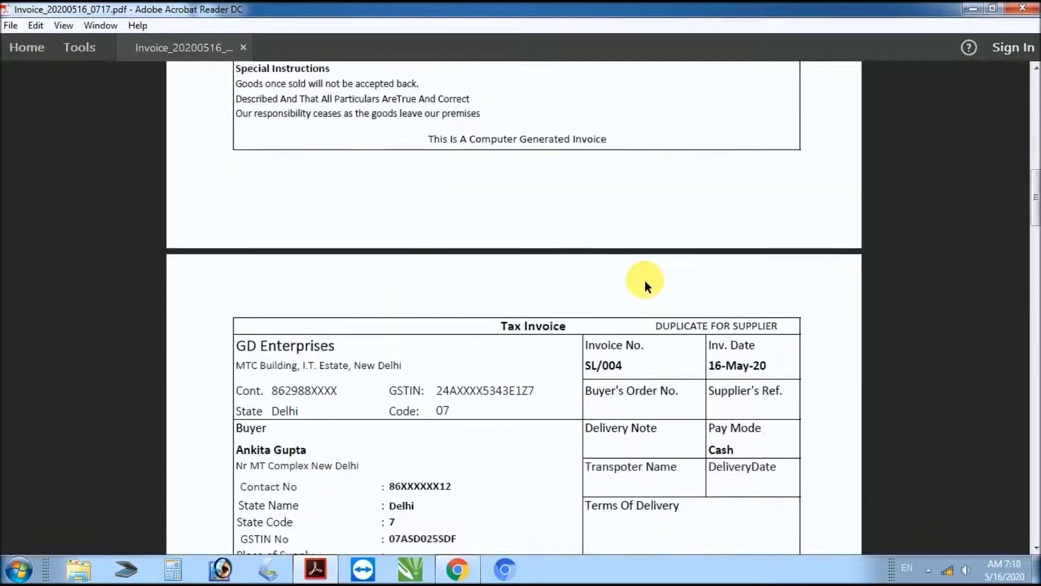
left_click_drag(656, 184, 781, 182)
scroll(634, 299, "down", 4)
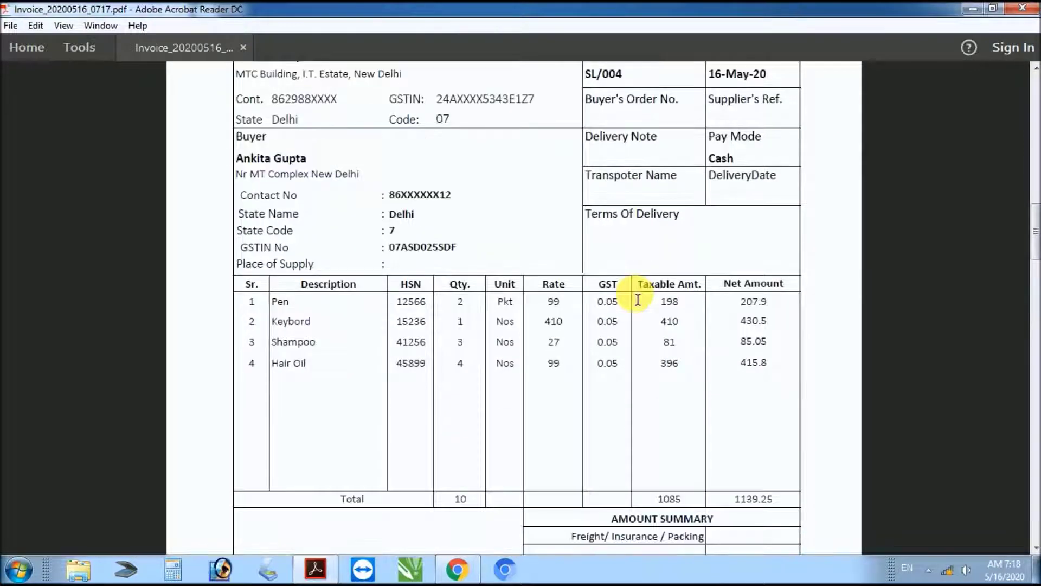
scroll(638, 300, "down", 10)
scroll(638, 306, "down", 11)
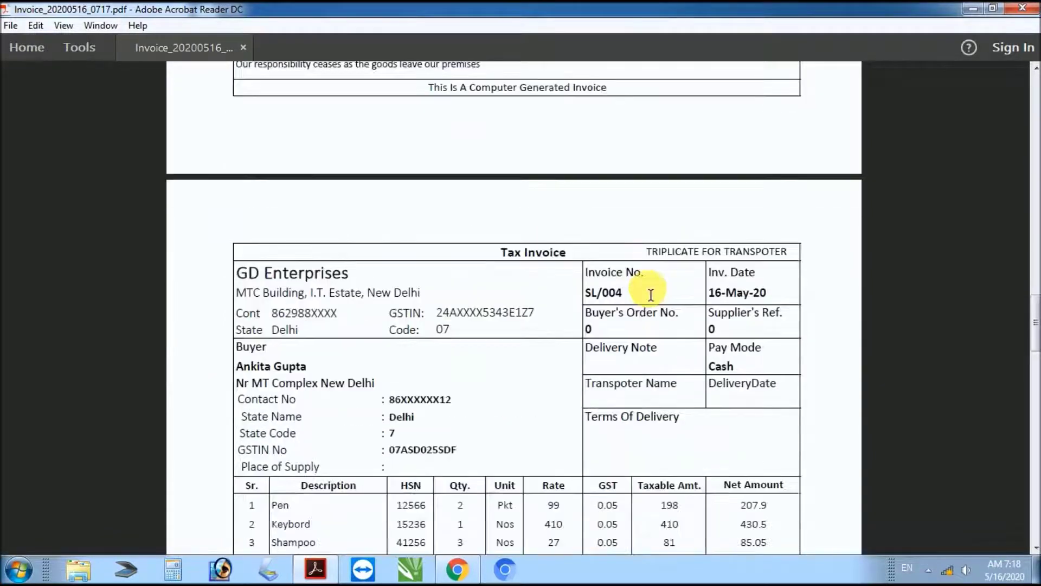
left_click_drag(651, 254, 786, 251)
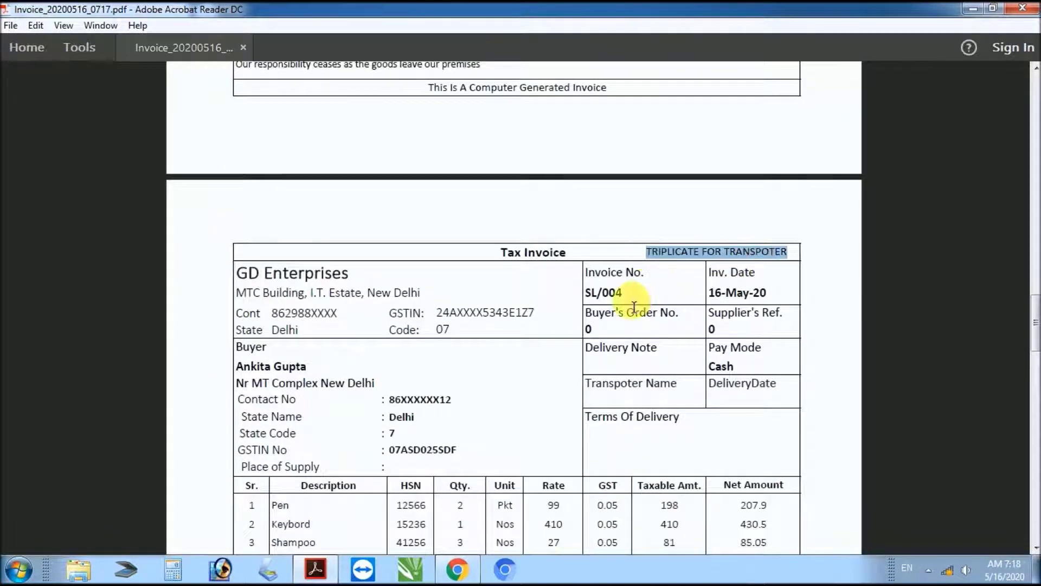
scroll(633, 309, "down", 3)
scroll(633, 310, "down", 8)
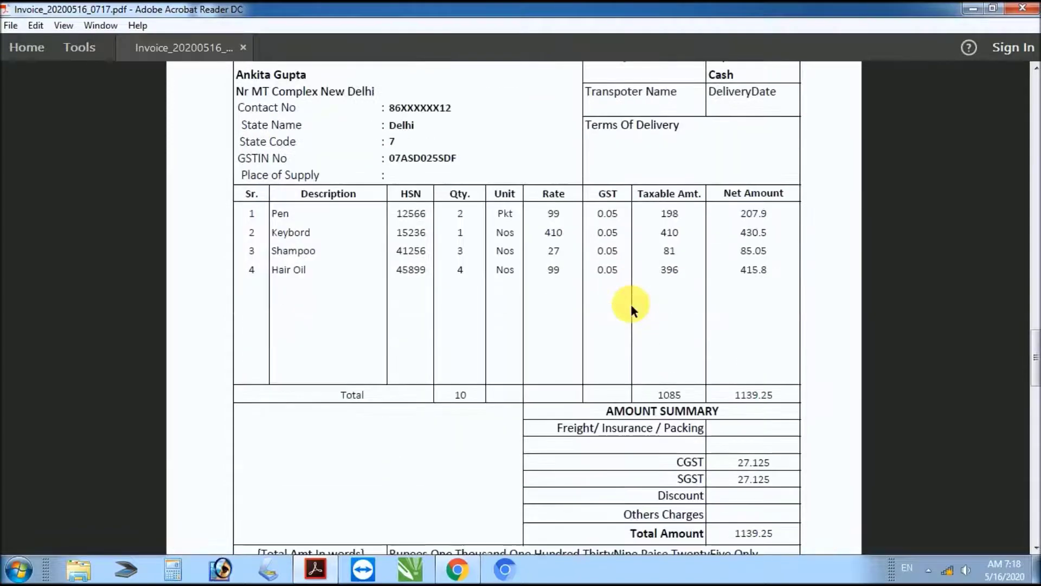
scroll(633, 310, "down", 3)
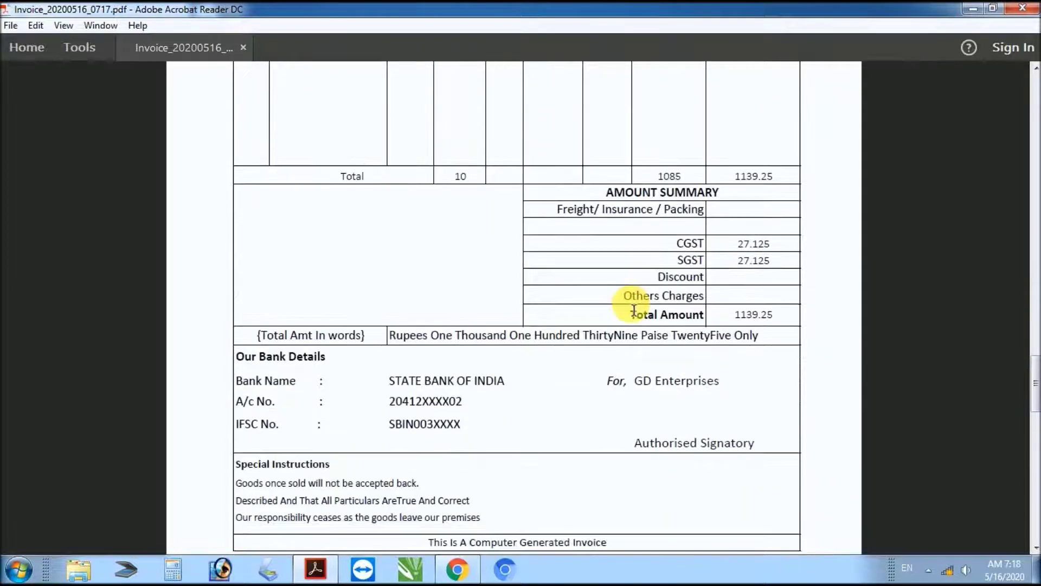
scroll(634, 310, "up", 12)
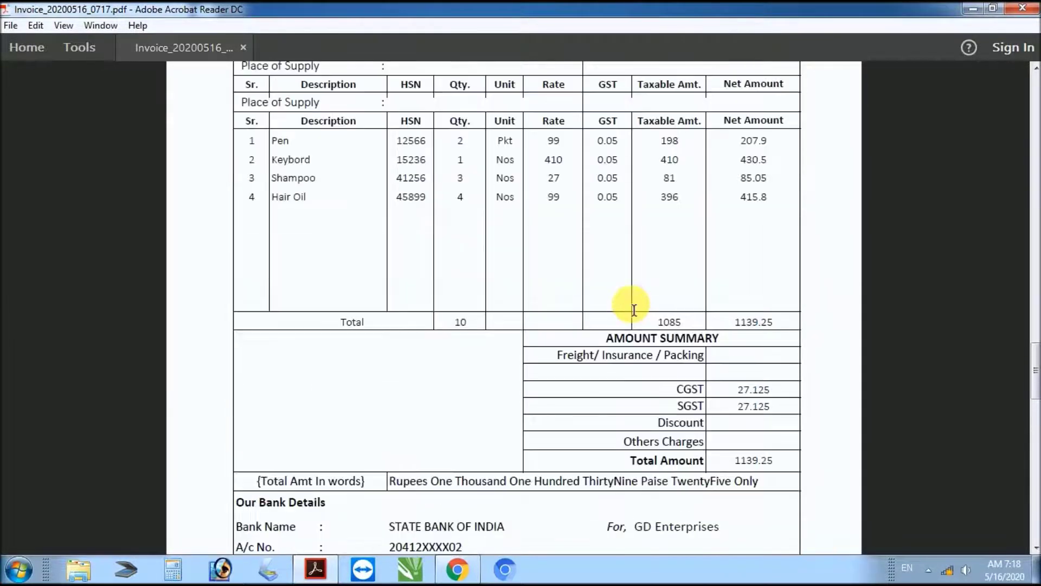
scroll(632, 307, "up", 1, "ctrl")
scroll(631, 307, "down", 10)
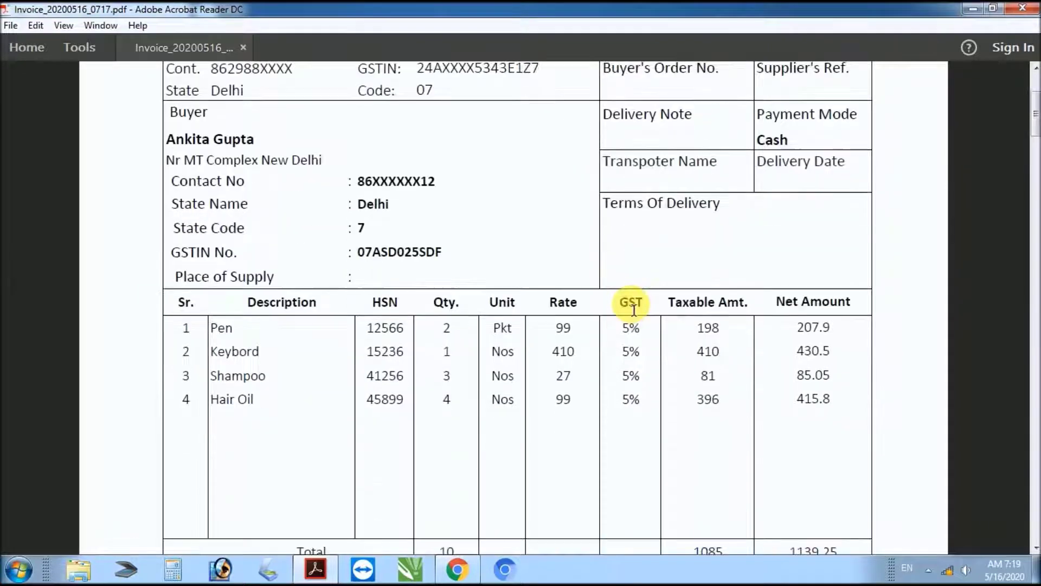
scroll(632, 305, "down", 4)
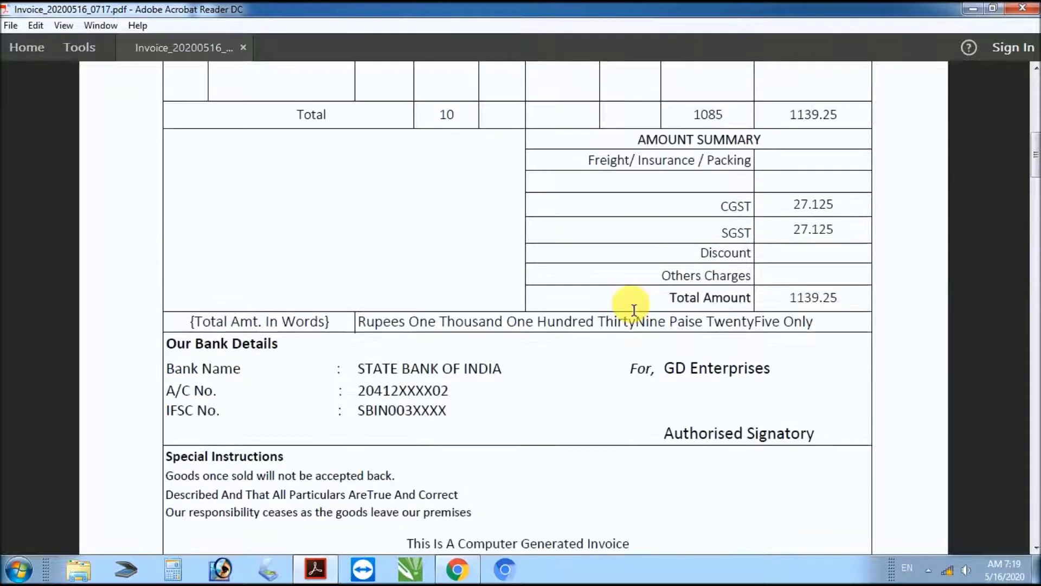
scroll(634, 310, "up", 9)
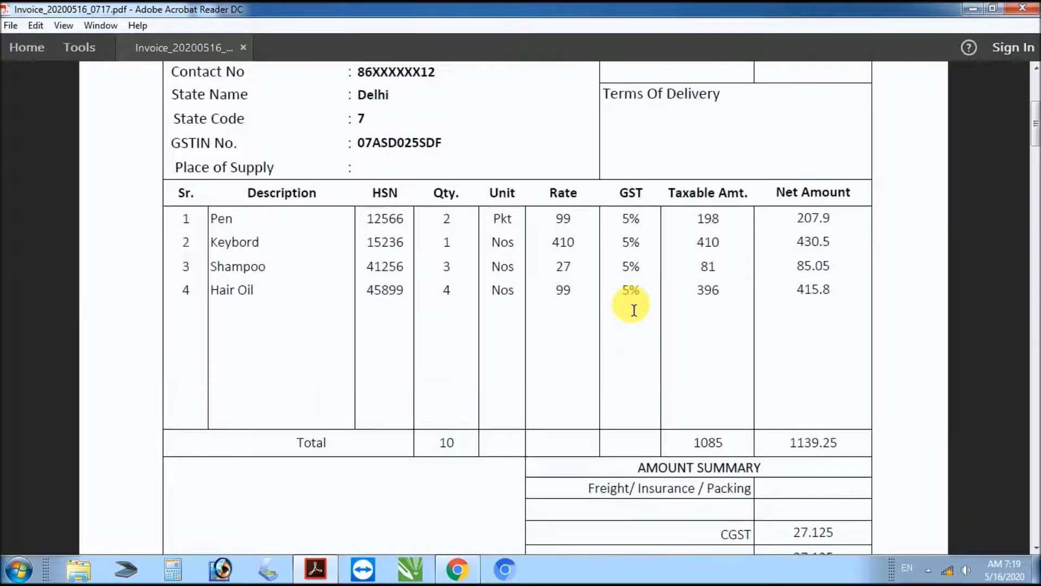
scroll(634, 309, "up", 7)
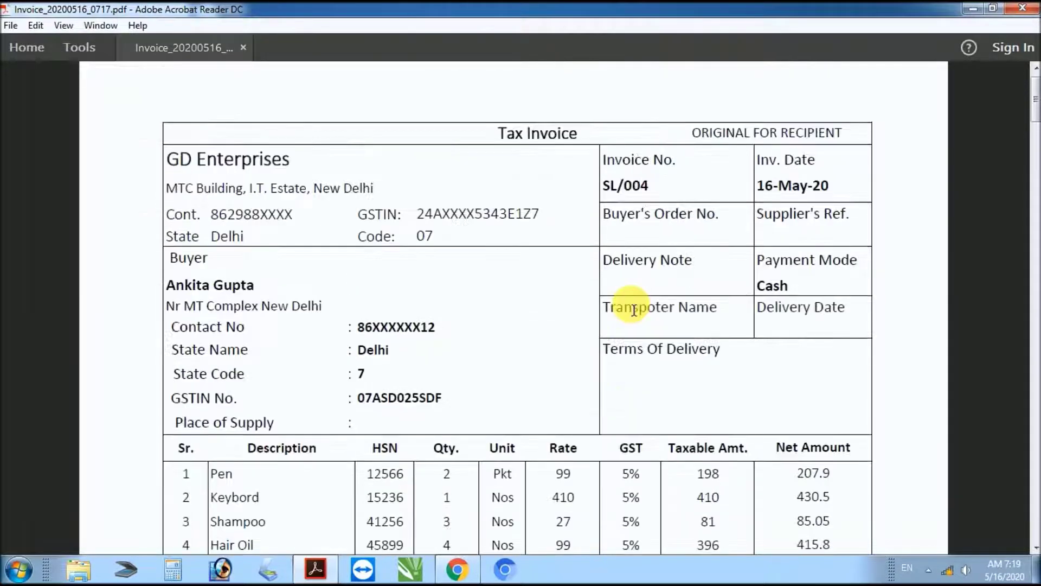
scroll(634, 309, "down", 1)
scroll(634, 309, "down", 2)
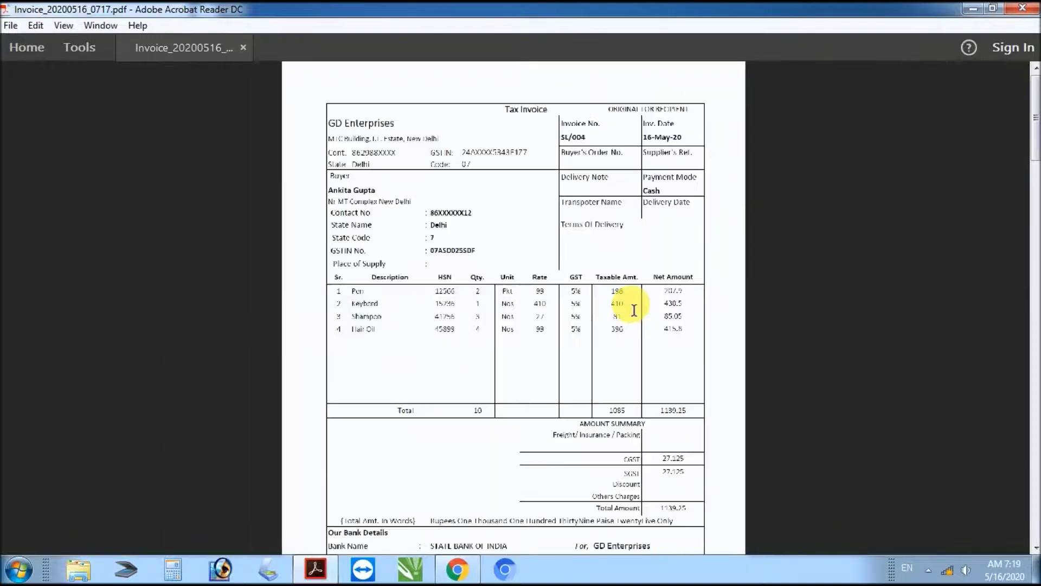
scroll(634, 309, "up", 1)
scroll(634, 310, "down", 3)
scroll(634, 310, "up", 4)
Step: Close the invoice PDF and sales invoice list, then highlight 'Stock Report' in Software-Details.pdf
key("alt+F4")
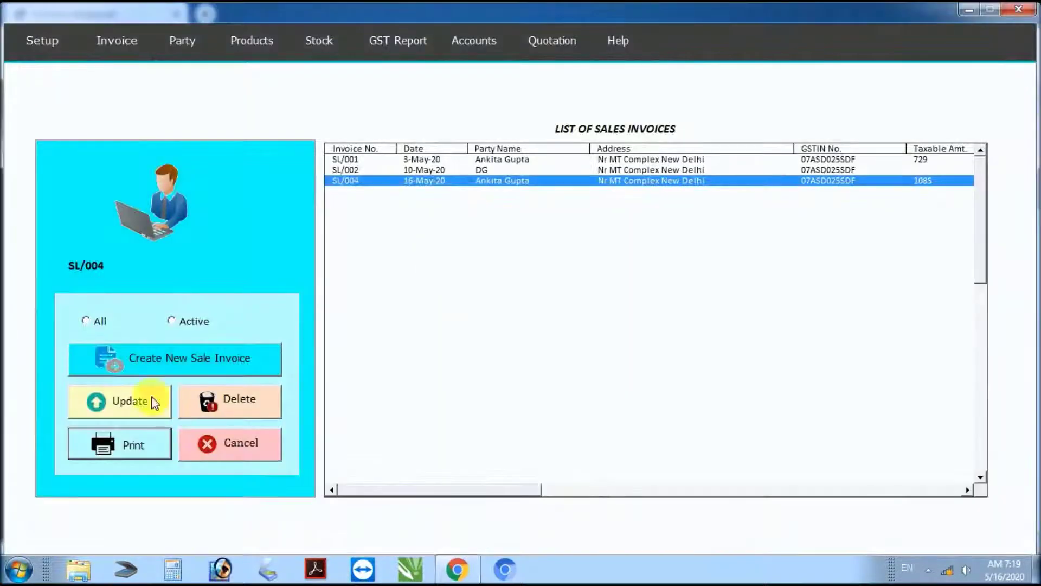
left_click(254, 444)
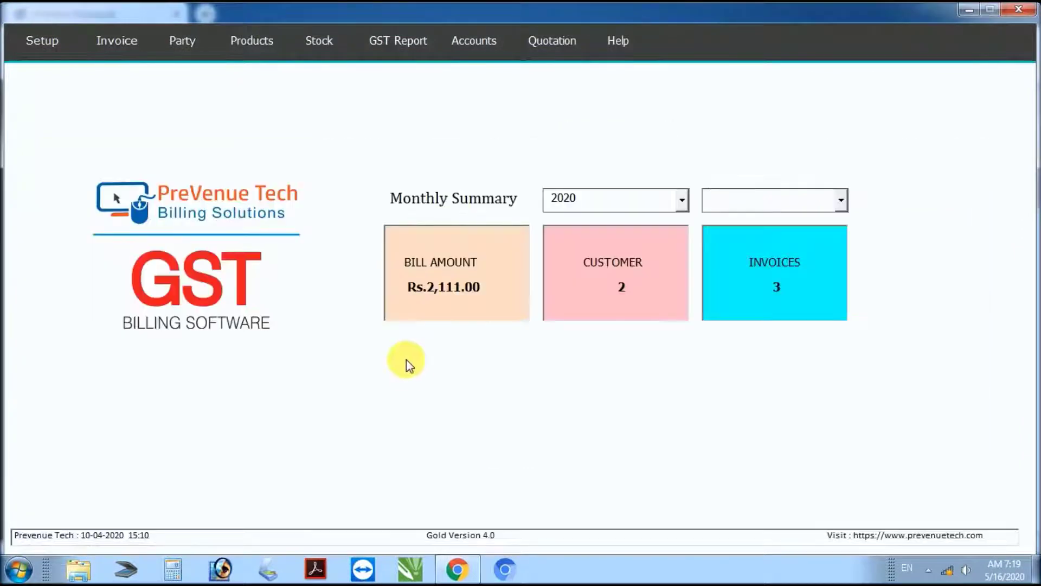
key("alt+Tab")
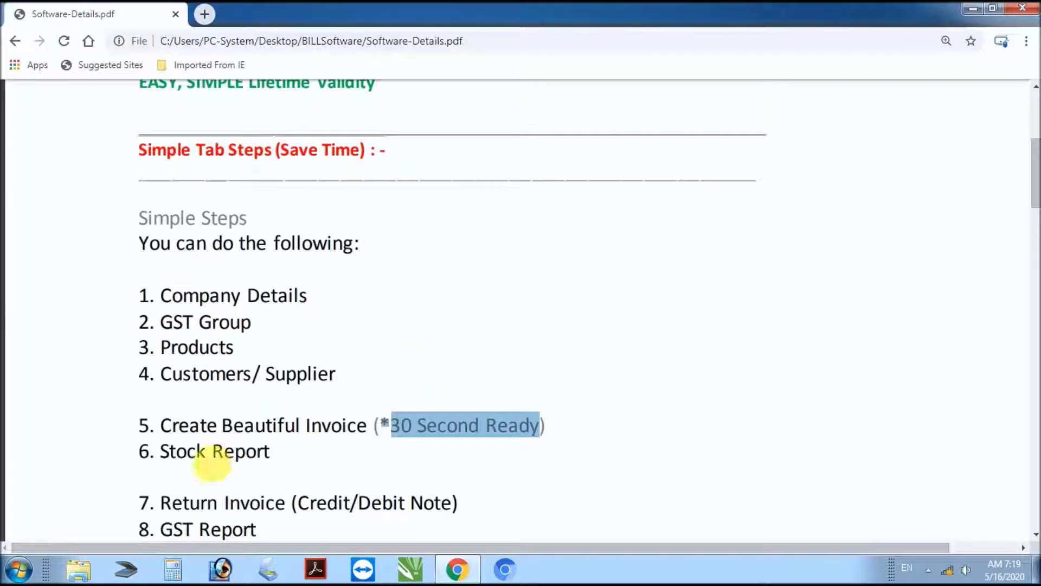
left_click_drag(155, 455, 287, 459)
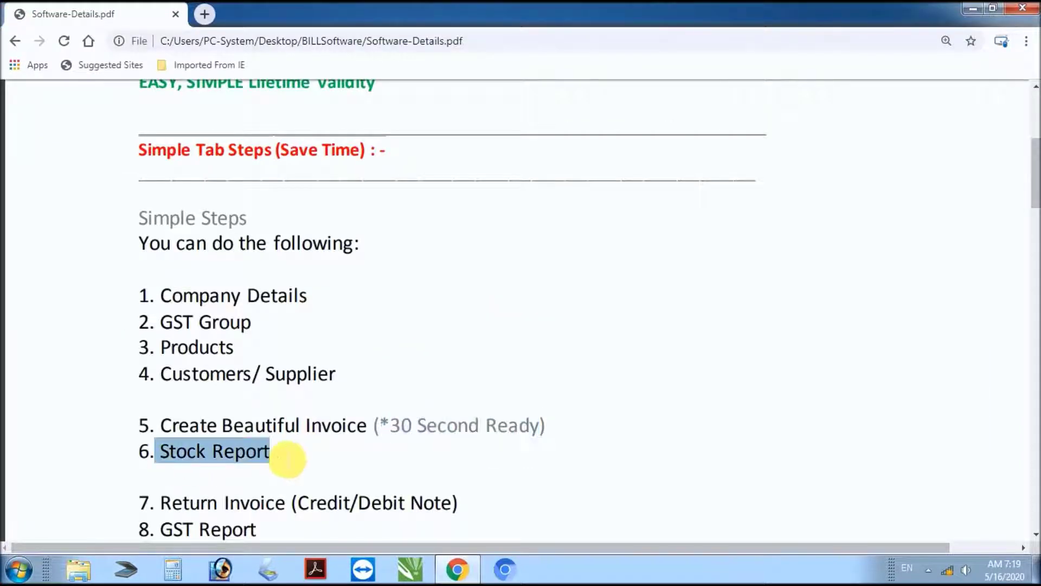
key("alt+Tab")
Step: Print the Stock Report for Pen as a PDF
left_click(320, 40)
left_click(323, 58)
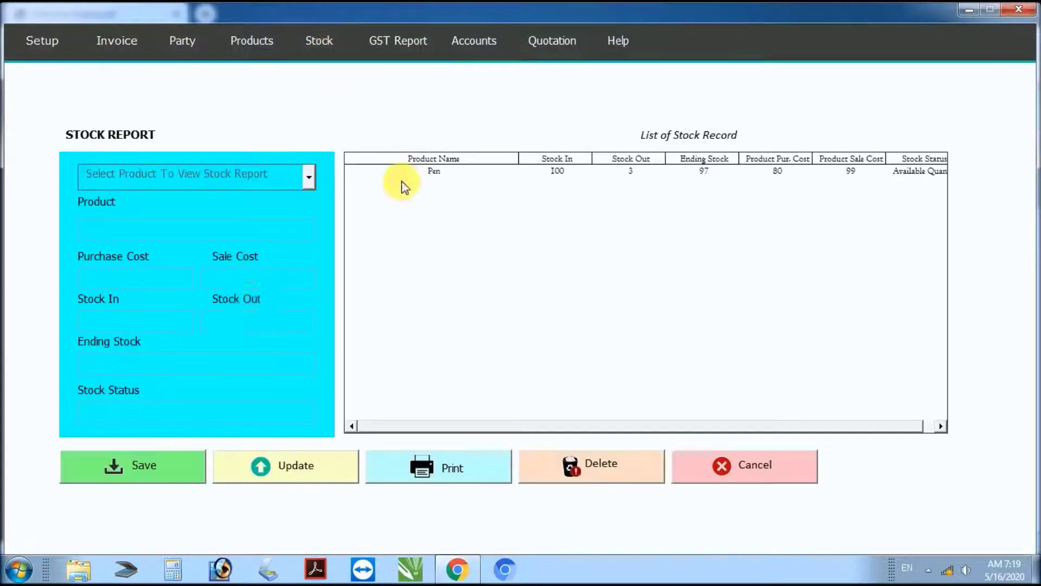
left_click(307, 177)
left_click(198, 199)
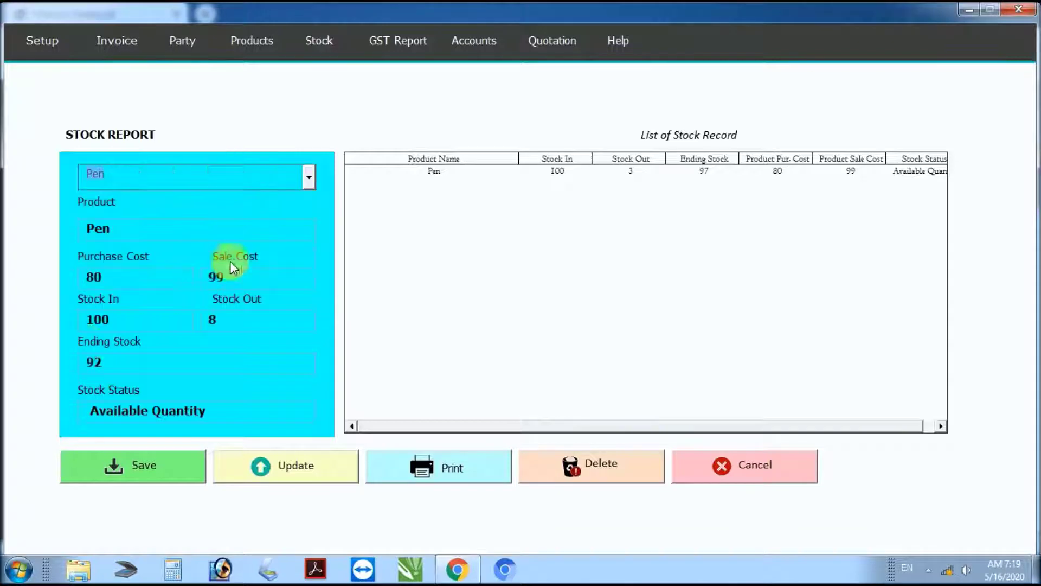
left_click(459, 465)
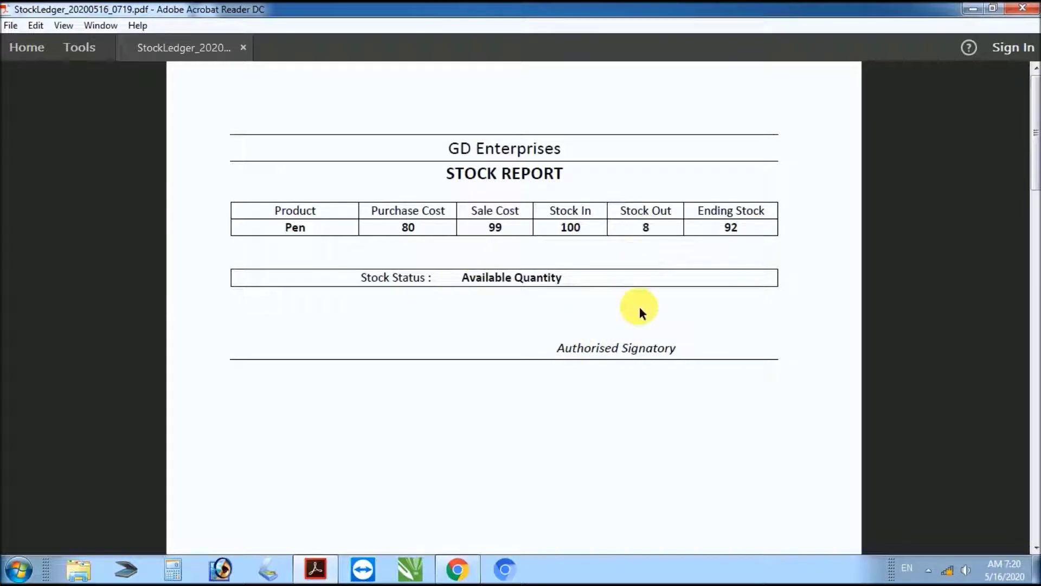
Step: Close the stock report PDF, return to the dashboard, and highlight the credit/debit note item in the feature list
left_click(1022, 8)
left_click(699, 458)
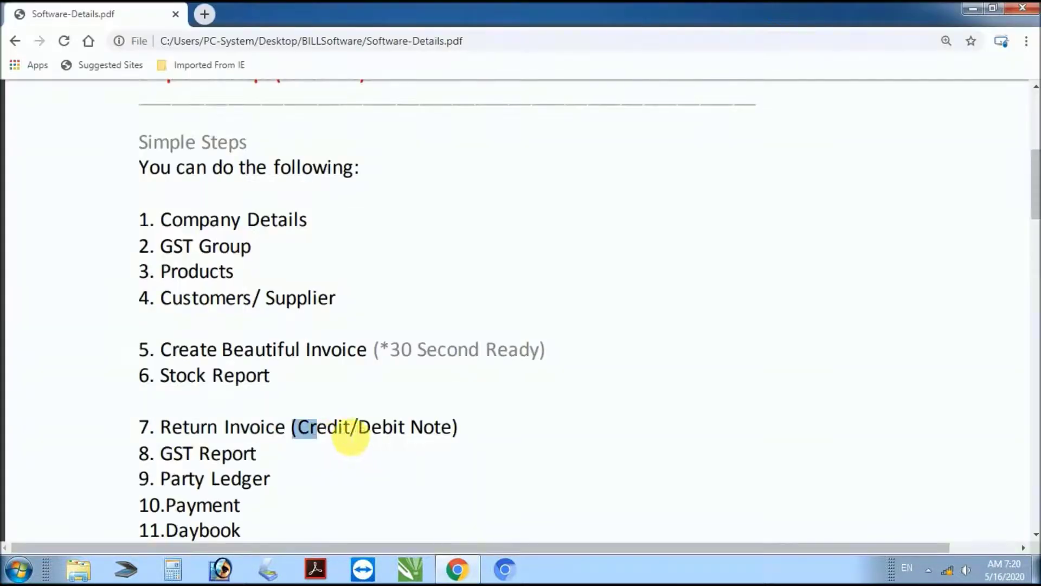
left_click_drag(349, 434, 442, 438)
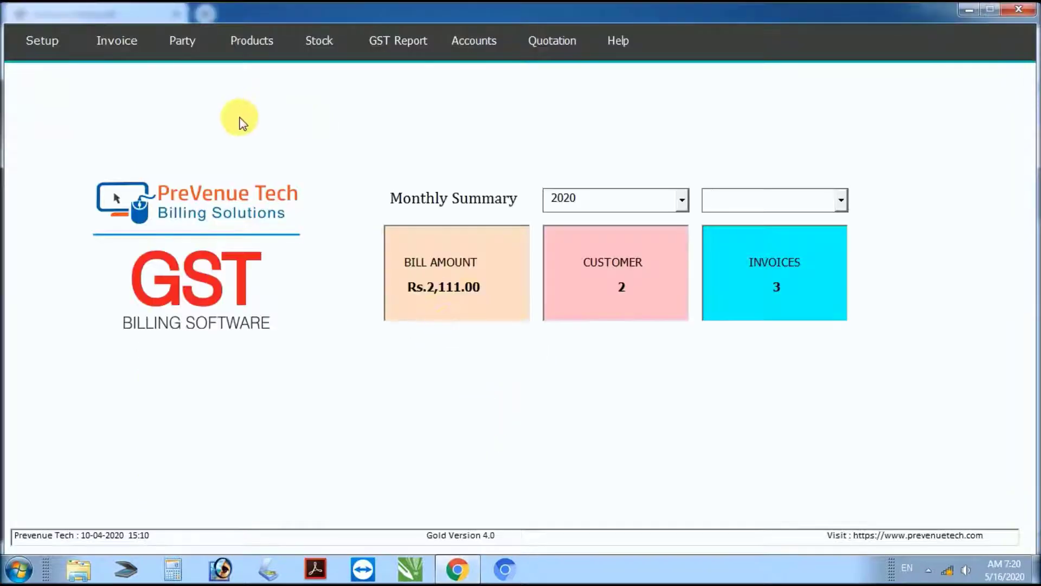
Step: Start a new sales return as a credit note for the second customer, paid in Cash
left_click(116, 41)
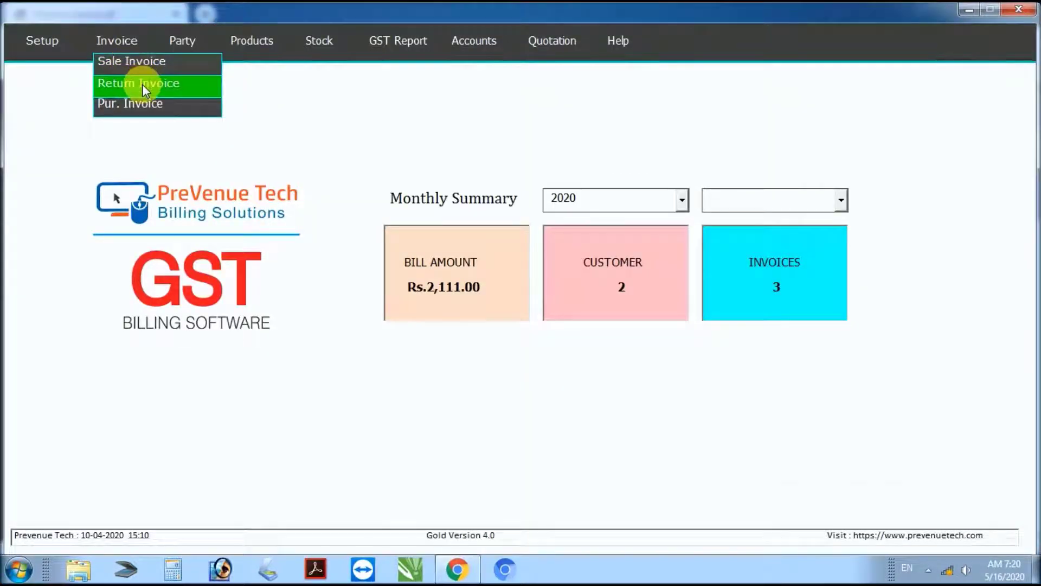
left_click(142, 84)
left_click(193, 354)
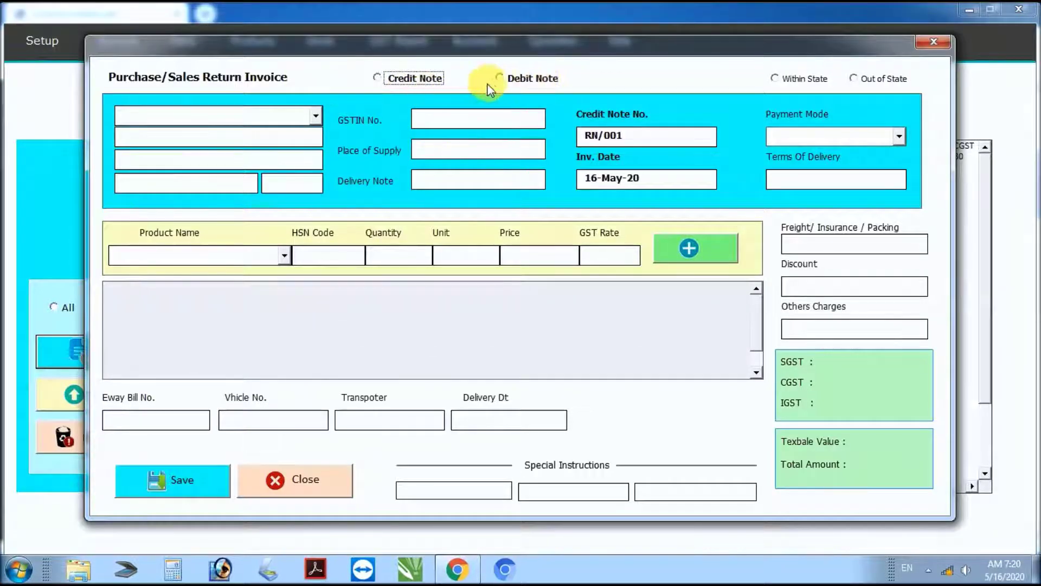
left_click(376, 77)
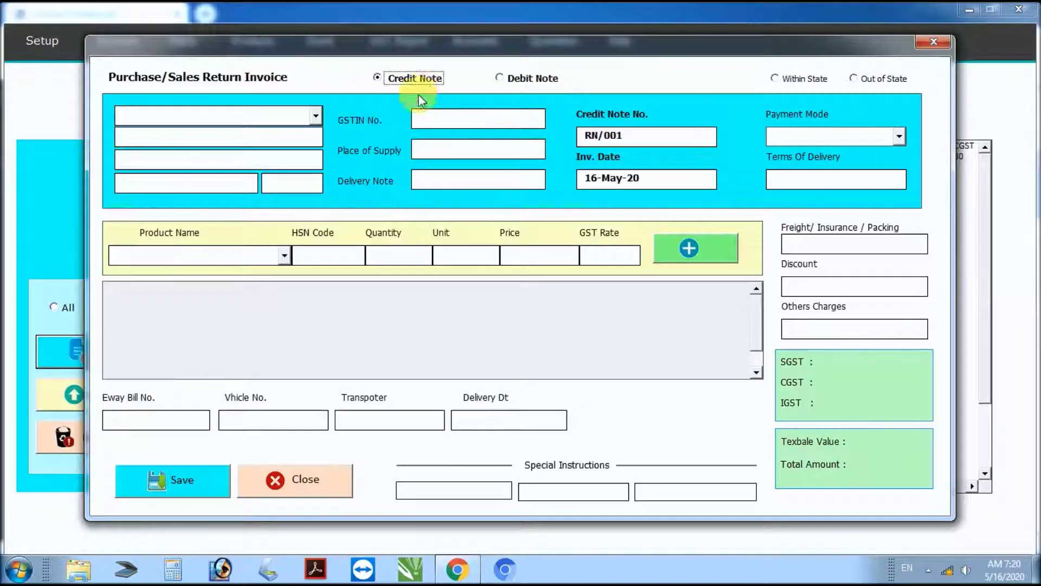
left_click(317, 116)
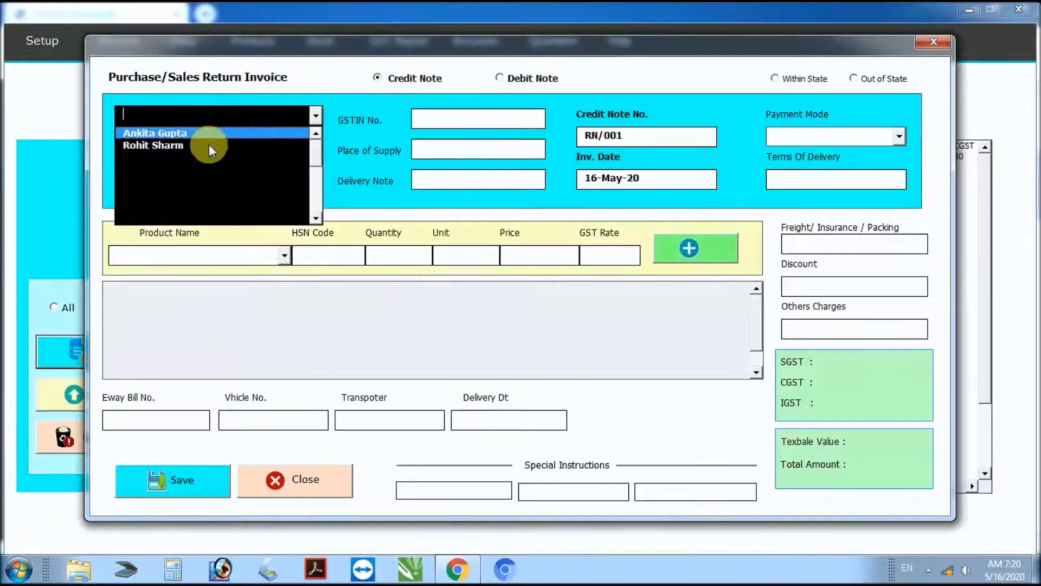
left_click(210, 145)
left_click(899, 136)
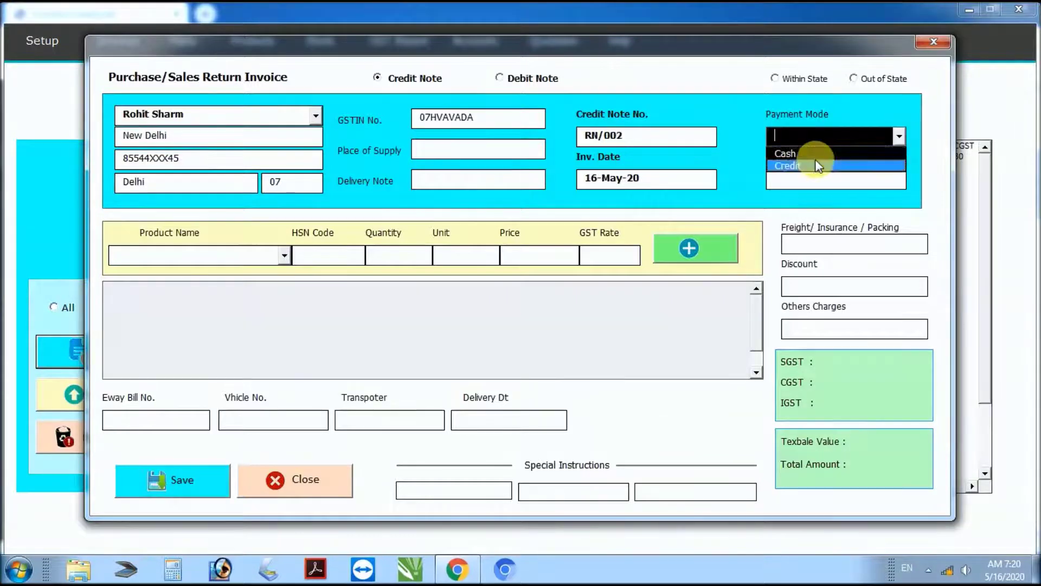
left_click(798, 153)
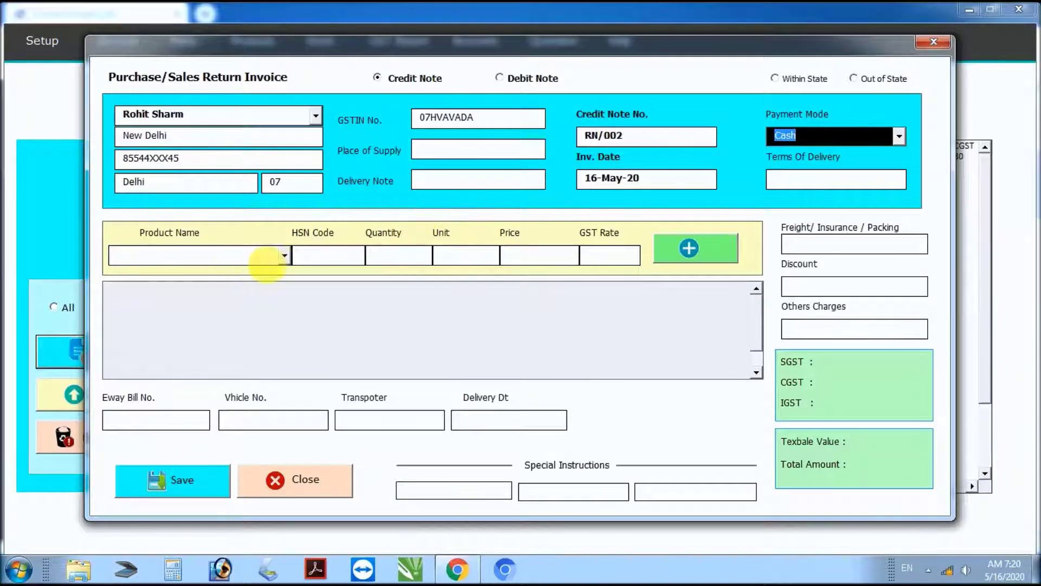
Step: Add returned lines for Mouse (qty 2) and Keybord (qty 1)
left_click(268, 254)
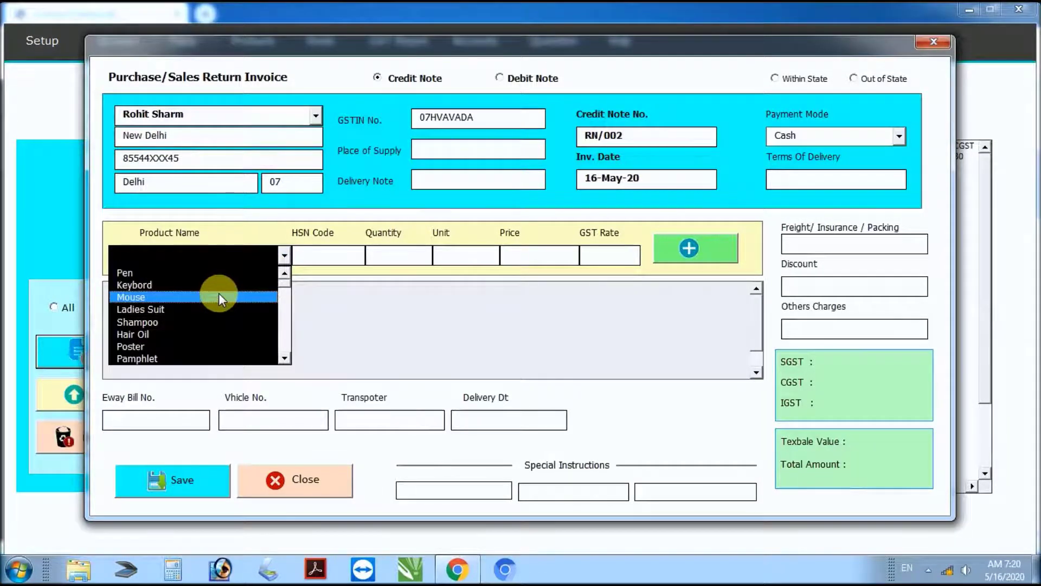
left_click(219, 297)
left_click(417, 256)
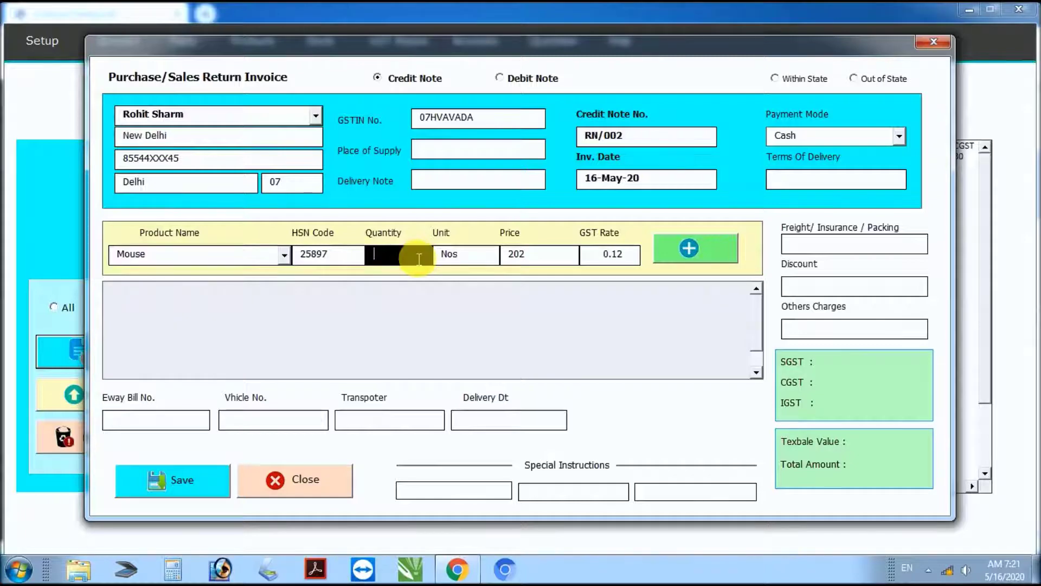
type("2")
left_click(682, 255)
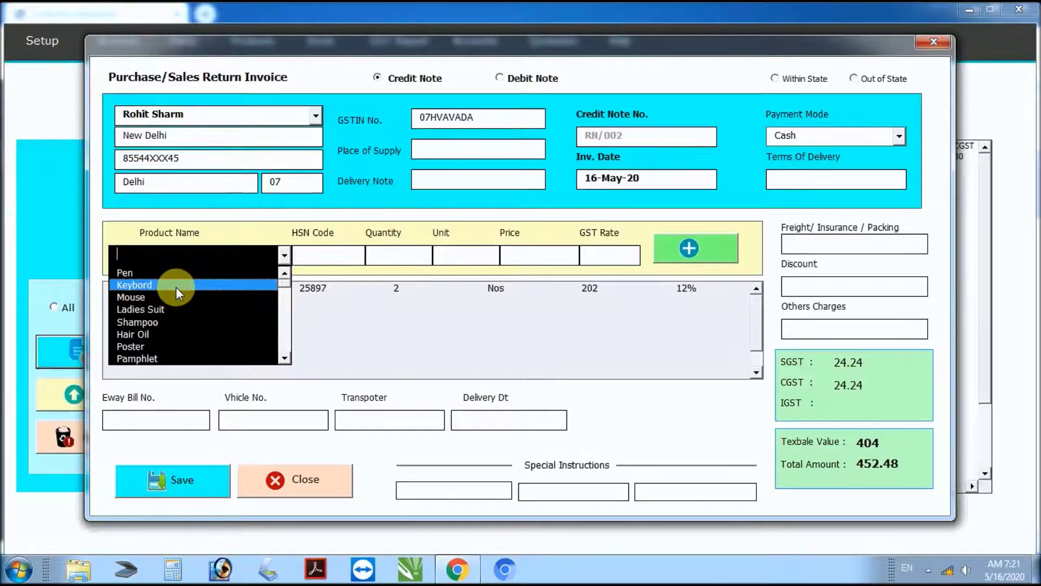
left_click(176, 288)
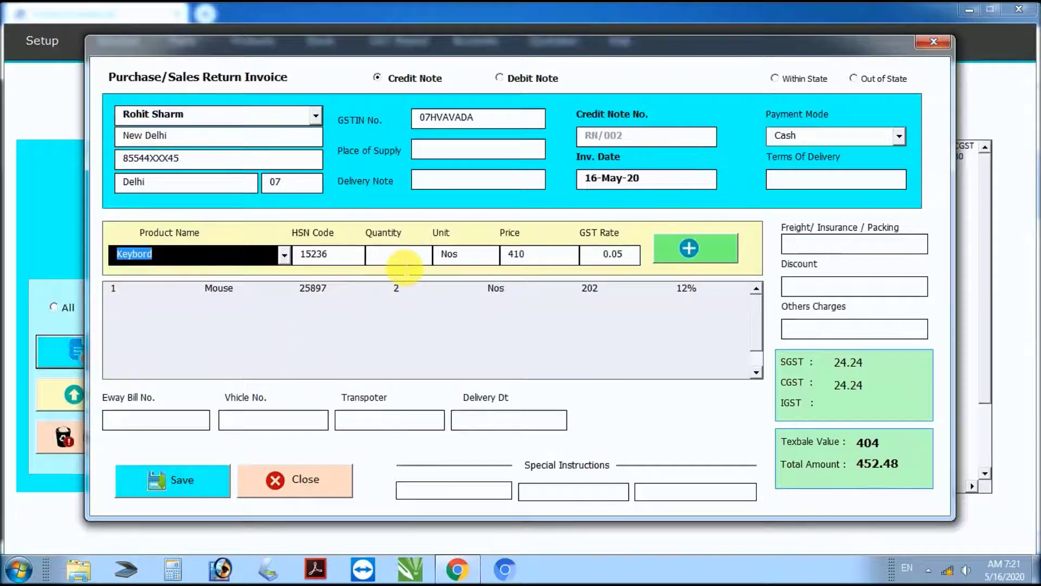
left_click(406, 263)
type("1")
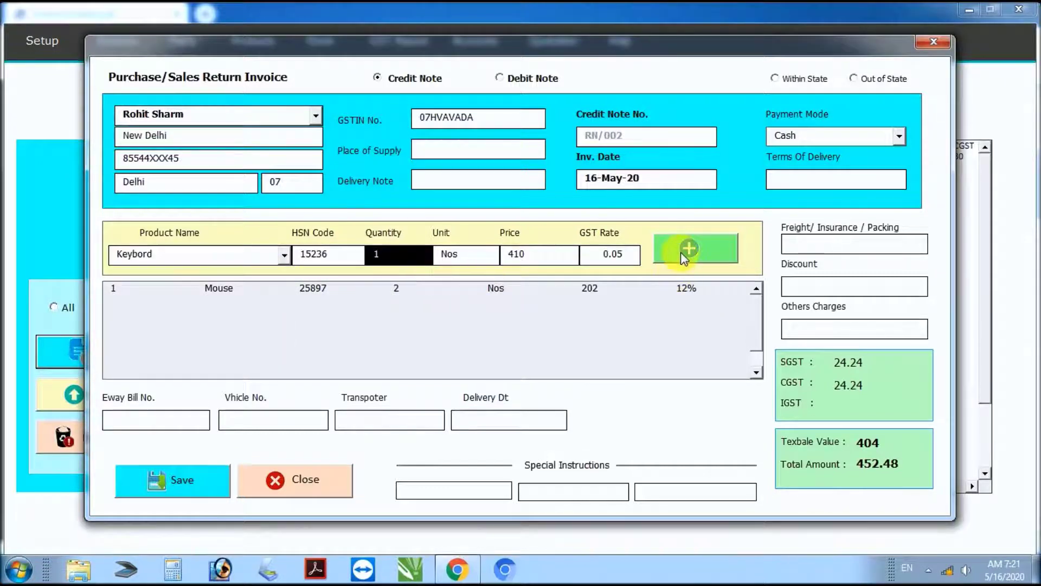
left_click(681, 252)
Step: Add returned lines for Shampoo (qty 1) and Hair Oil (qty 3)
left_click(283, 255)
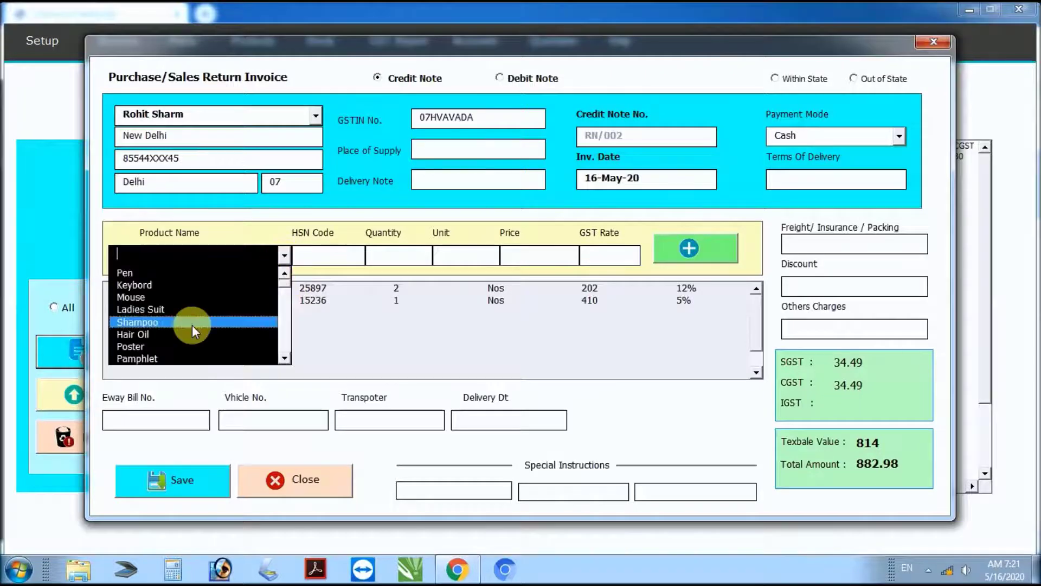
left_click(191, 327)
left_click(412, 259)
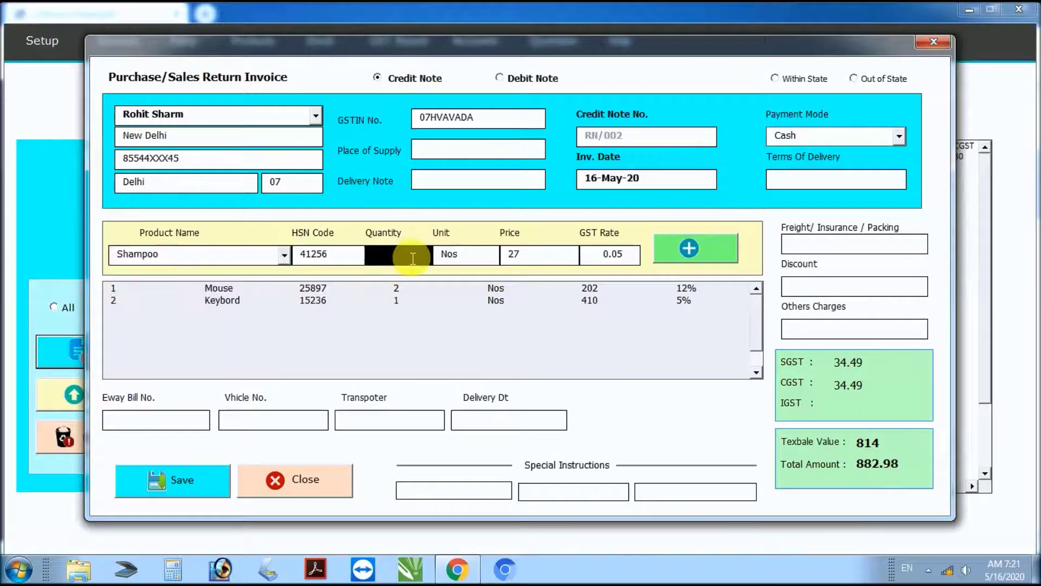
type("1")
left_click(686, 249)
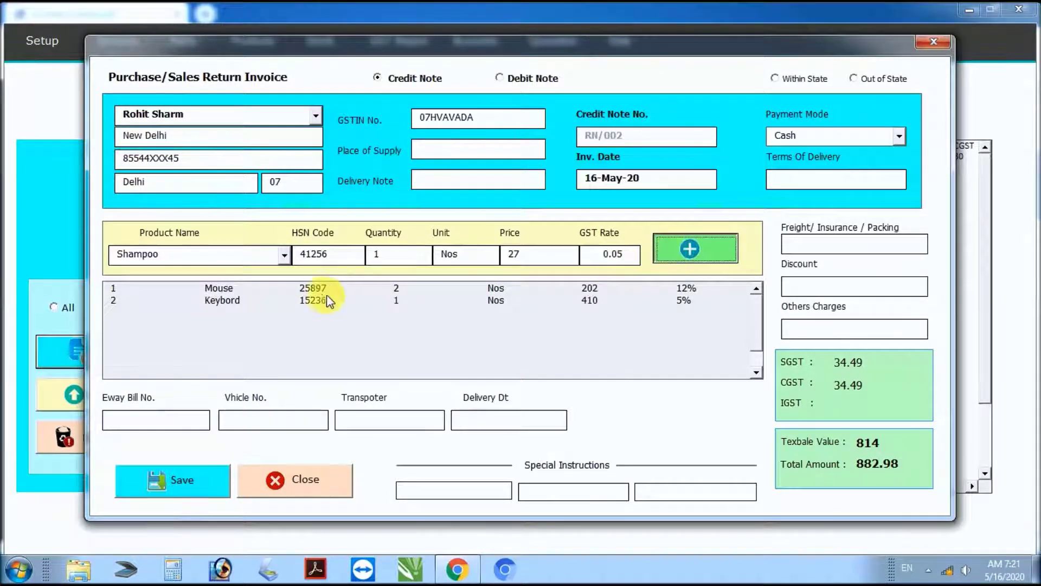
left_click(283, 255)
left_click(185, 332)
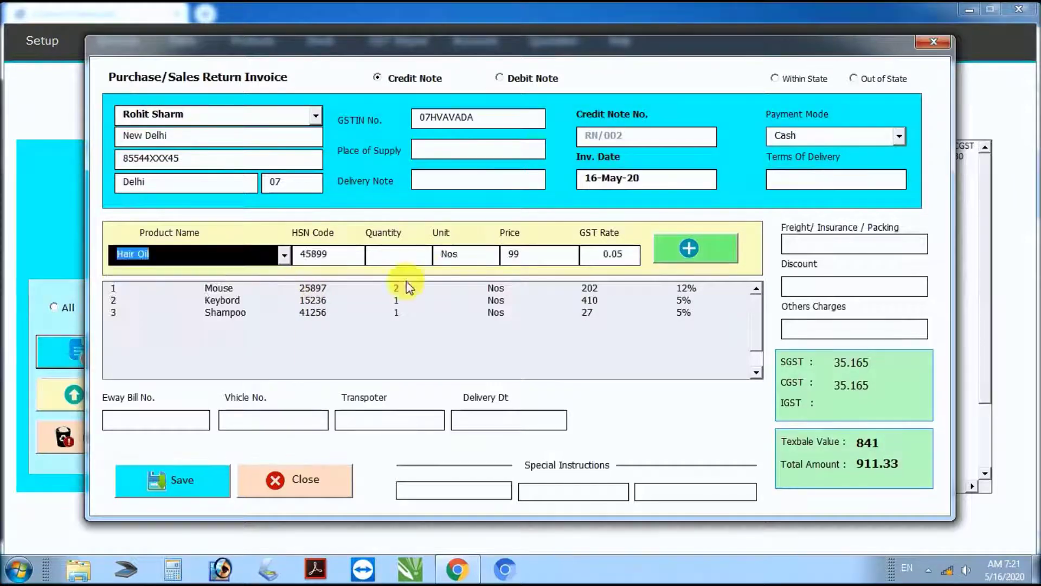
left_click(419, 259)
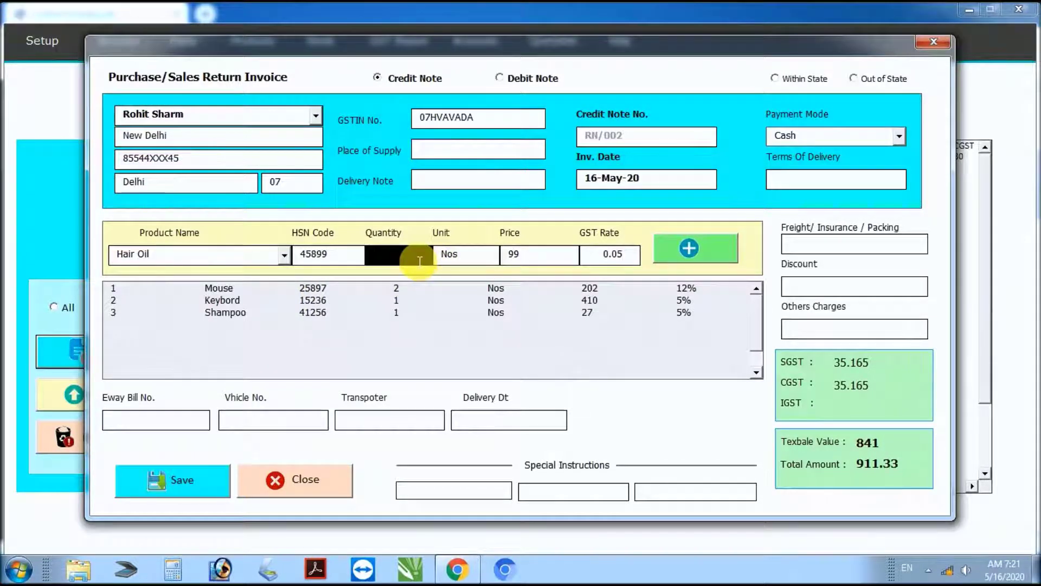
type("3")
left_click(675, 251)
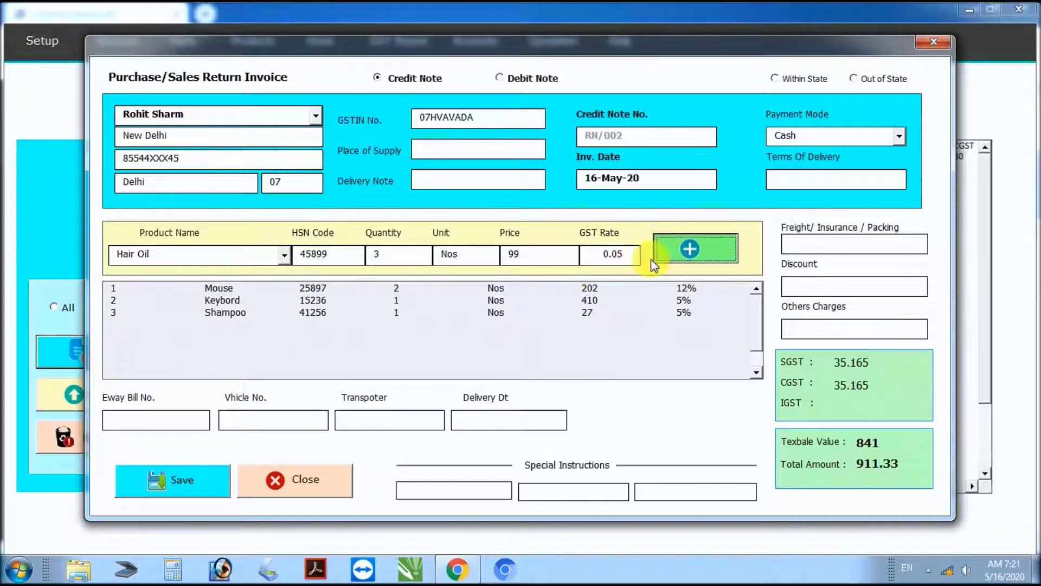
Step: Save the credit note and print RN/002 as a PDF
left_click(201, 487)
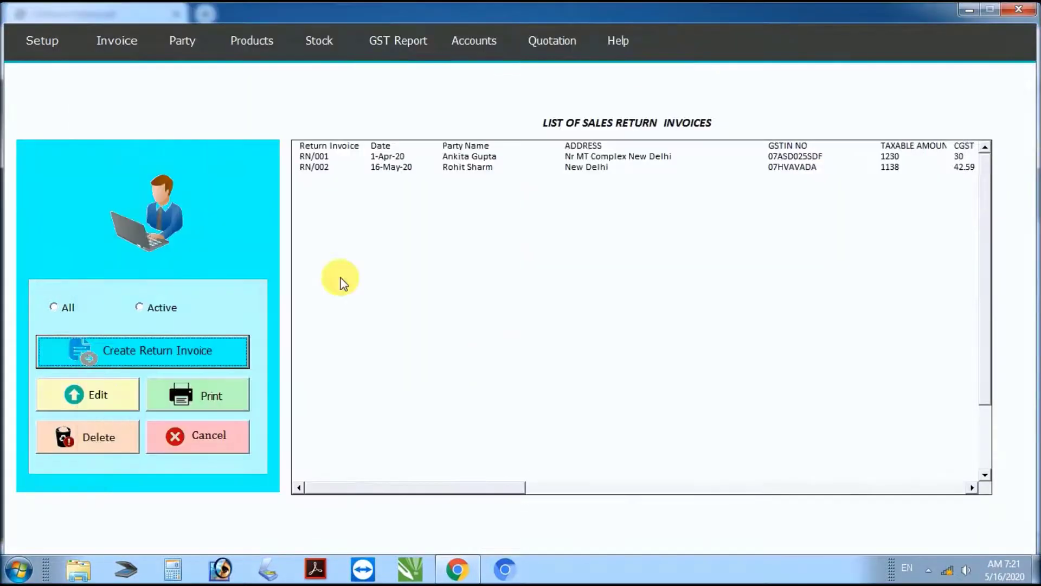
left_click(324, 168)
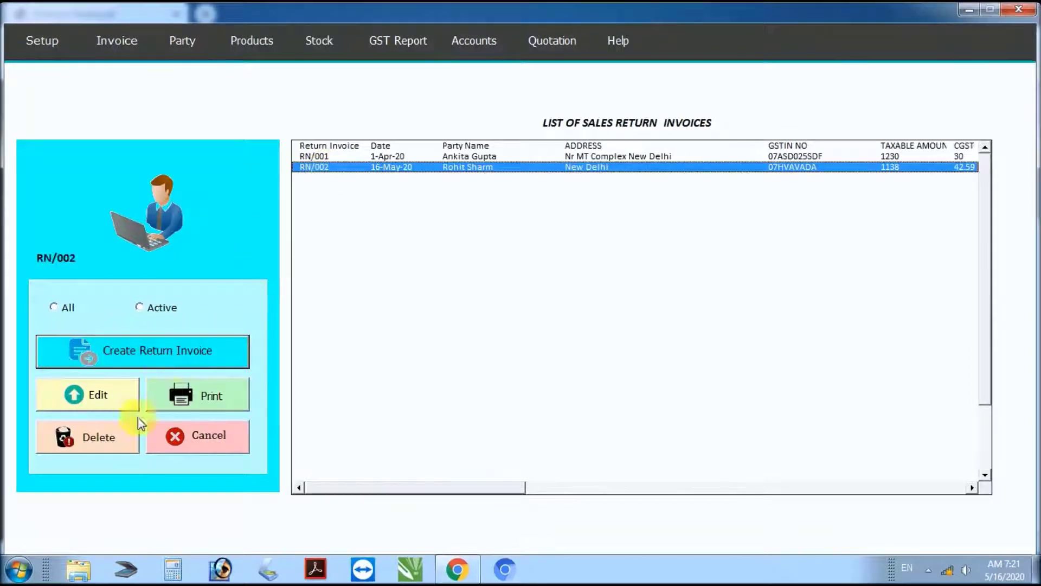
left_click(176, 391)
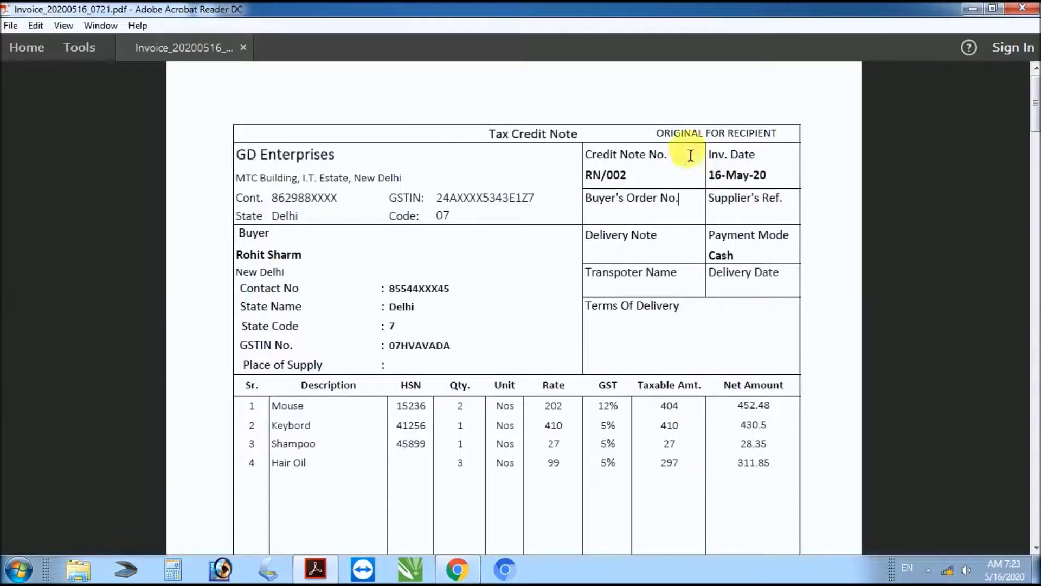
Step: Review the original, duplicate and triplicate copies of RN/002, then mark GST Report in the feature list
left_click_drag(663, 142, 776, 134)
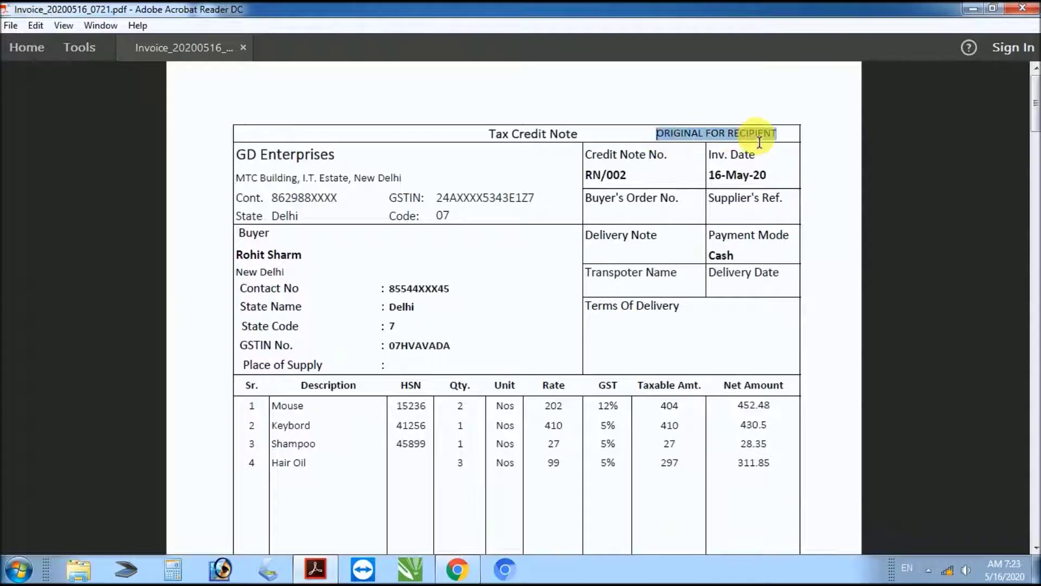
scroll(649, 245, "down", 1)
scroll(649, 250, "down", 12)
scroll(646, 253, "down", 11)
left_click_drag(661, 216, 762, 204)
scroll(632, 255, "down", 4)
scroll(630, 266, "down", 11)
scroll(633, 271, "down", 11)
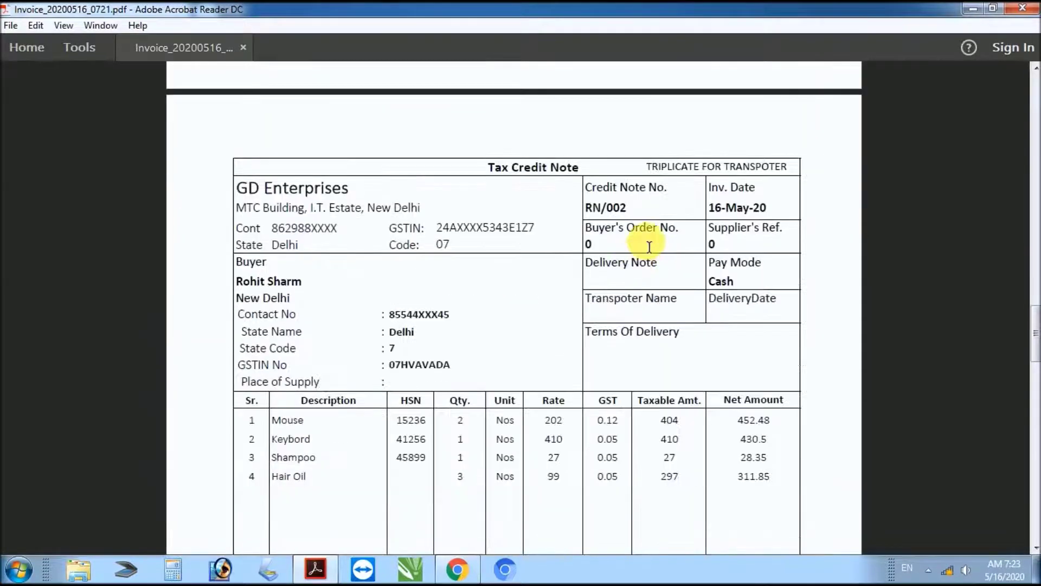
left_click_drag(648, 169, 791, 168)
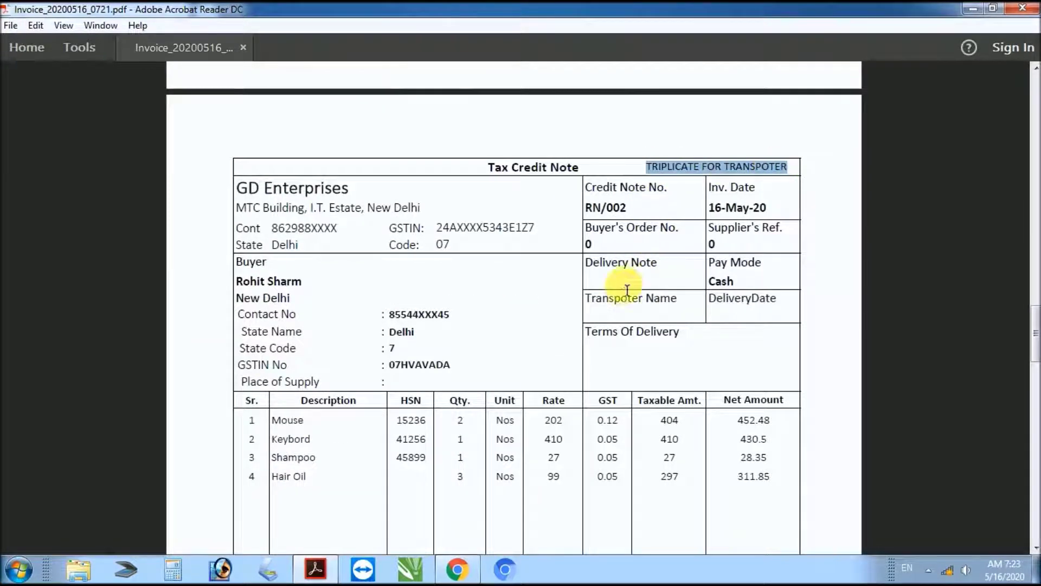
scroll(624, 288, "down", 3)
scroll(626, 294, "down", 4)
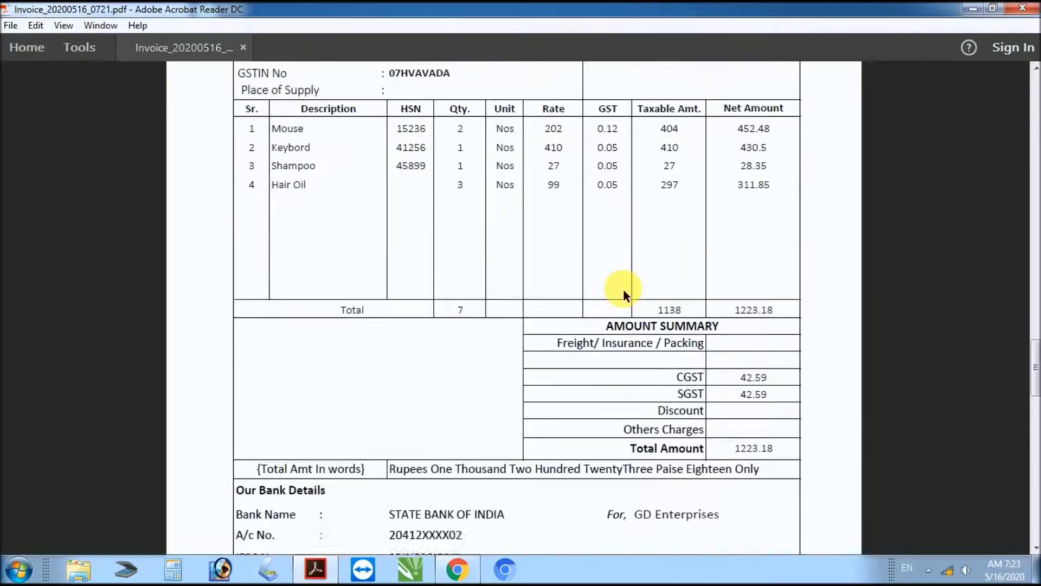
scroll(626, 294, "down", 1)
scroll(627, 295, "up", 5)
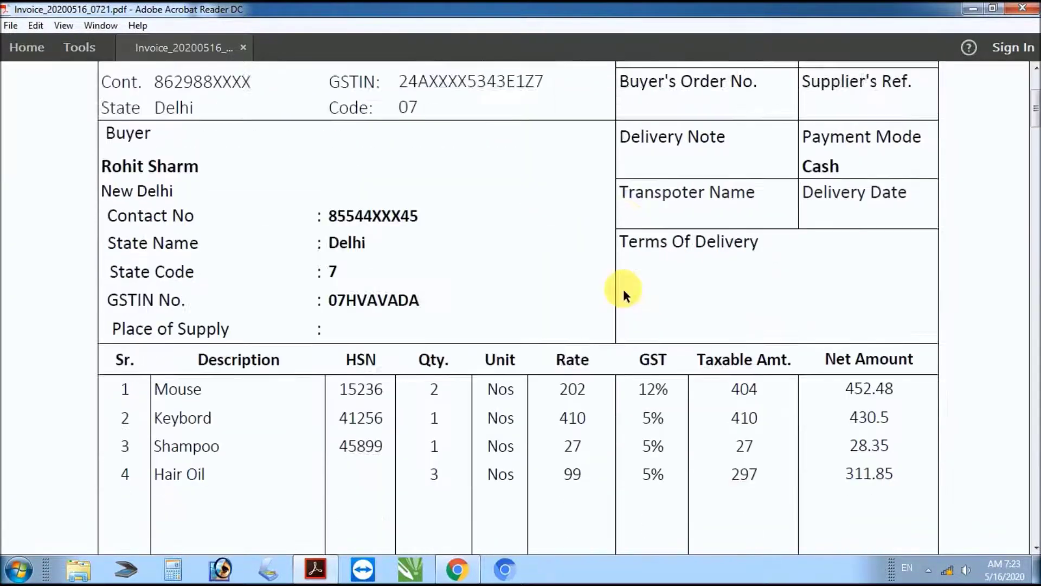
scroll(627, 295, "up", 2)
scroll(626, 295, "up", 5)
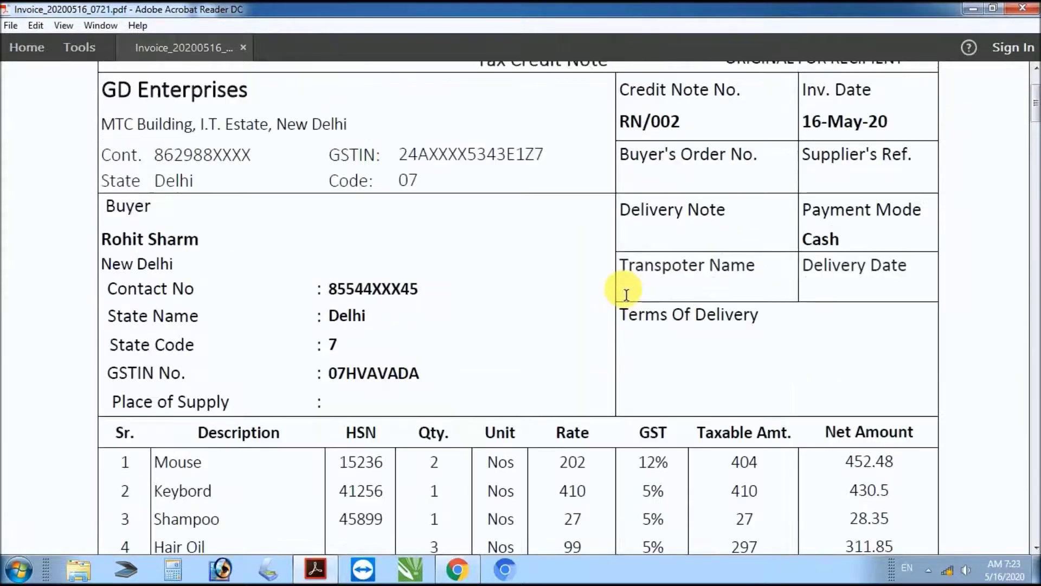
scroll(627, 295, "down", 1)
scroll(627, 295, "down", 4)
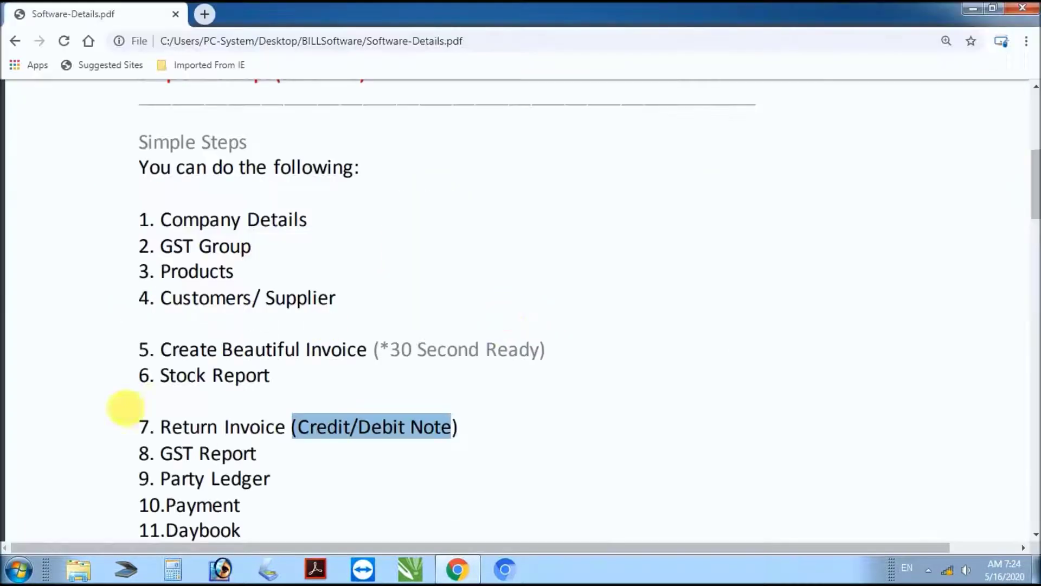
left_click_drag(162, 459, 271, 457)
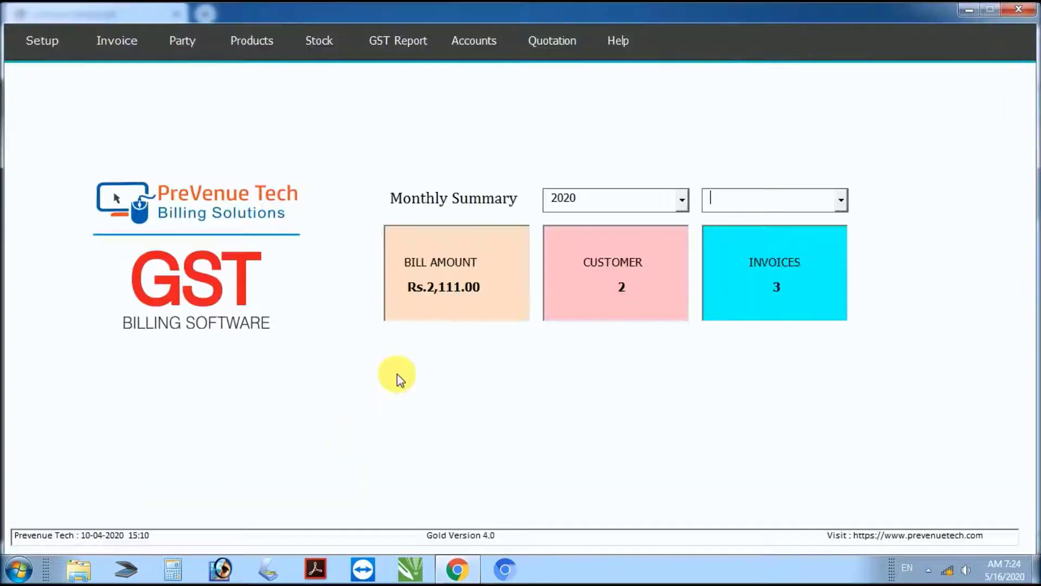
left_click(398, 41)
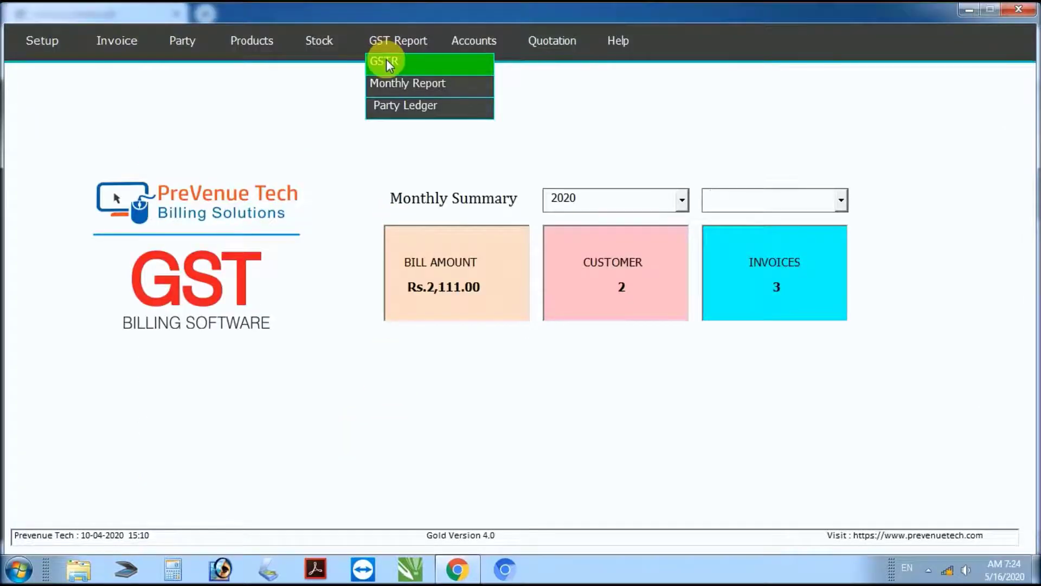
Step: Display the GSTR-I report from 01/05/2020 to 16/05/20 and print it as a PDF
left_click(386, 61)
left_click(214, 171)
left_click(243, 251)
type("01/05/2020")
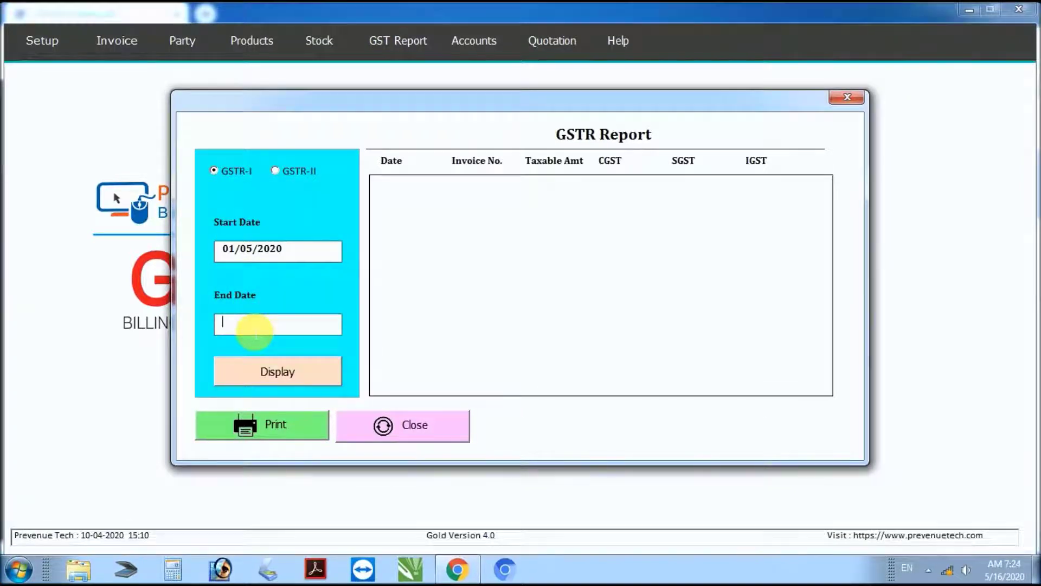
left_click(256, 332)
type("16/05/2020")
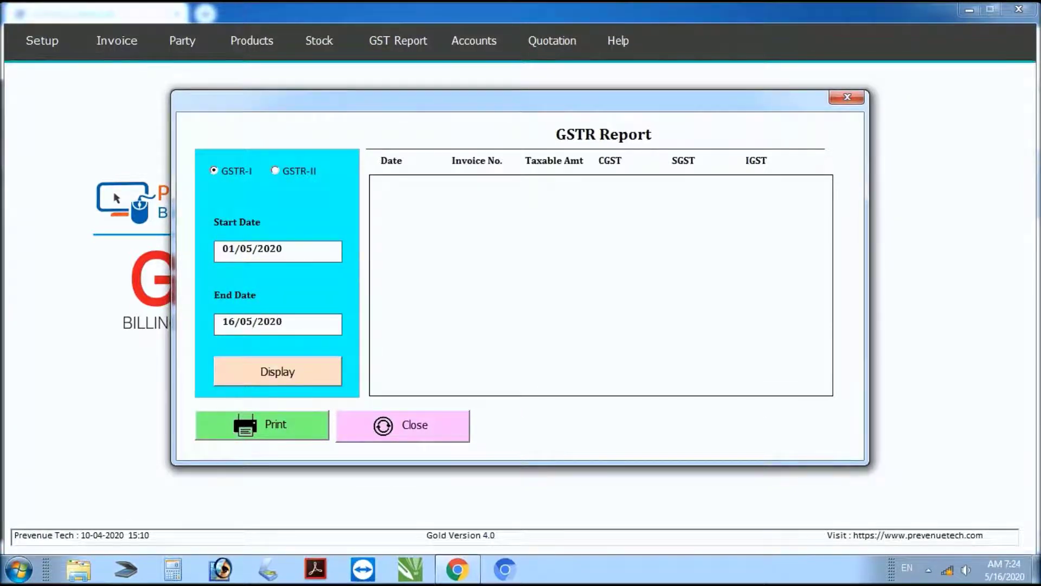
left_click(278, 373)
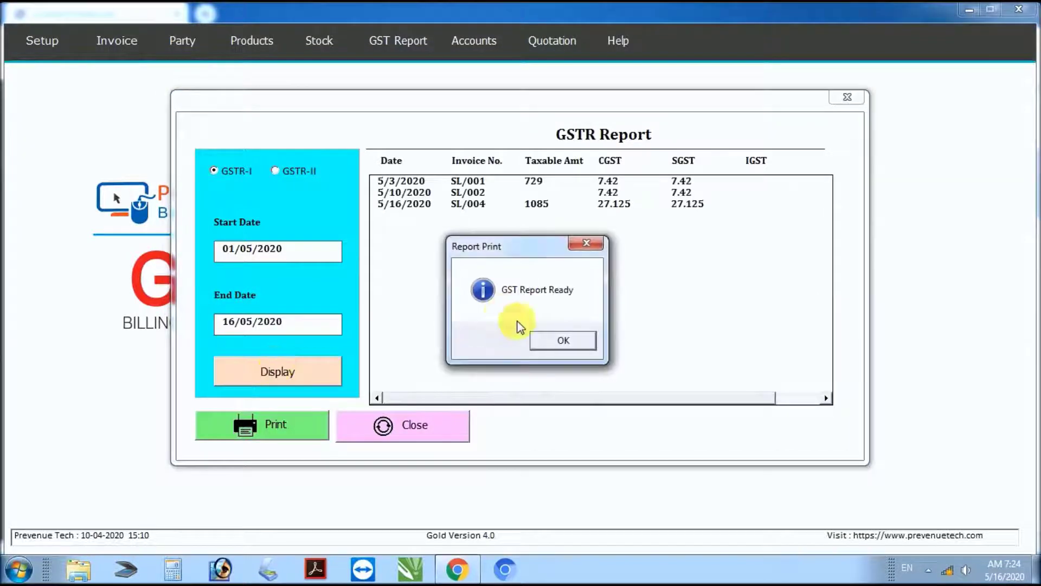
left_click(552, 338)
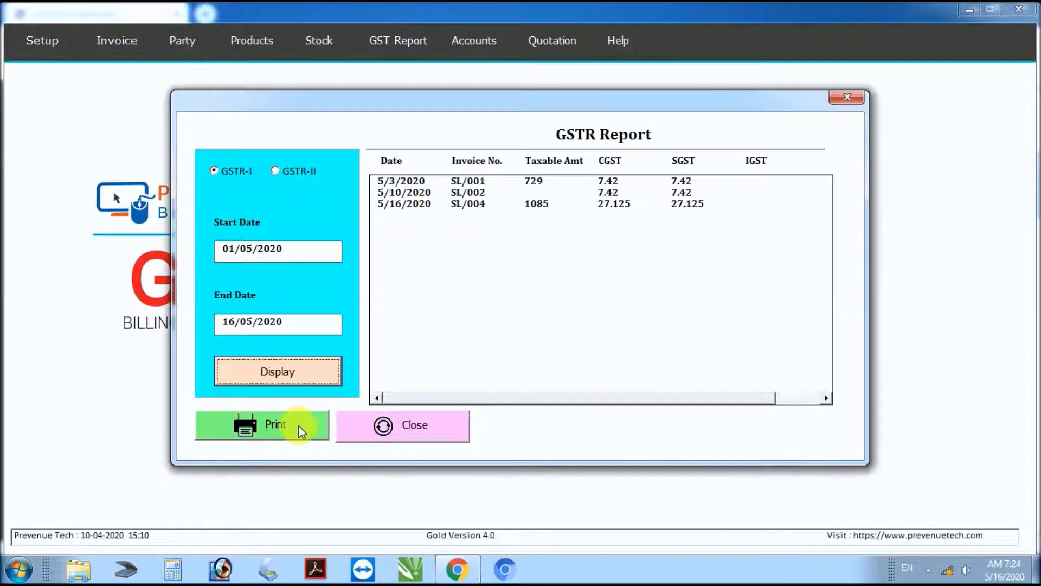
left_click(299, 426)
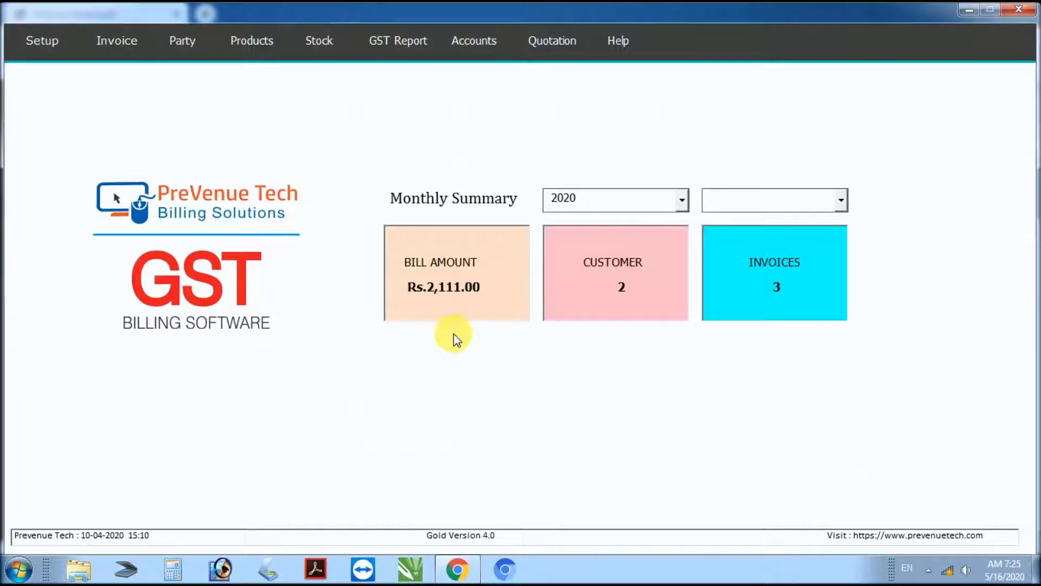
Step: Print the Monthly GST Report for May and scroll through the resulting PDF
left_click(396, 39)
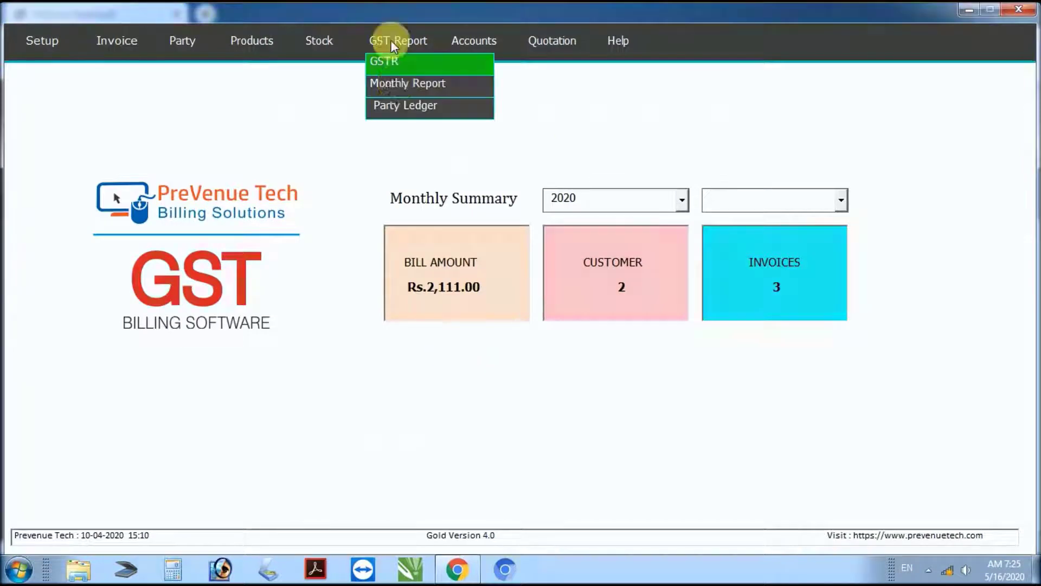
left_click(399, 84)
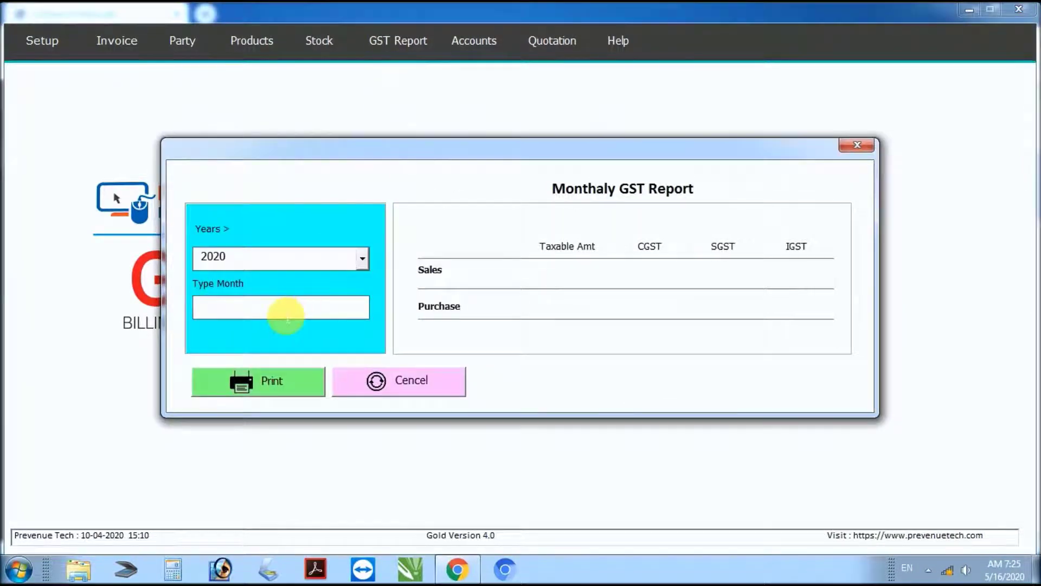
type("May")
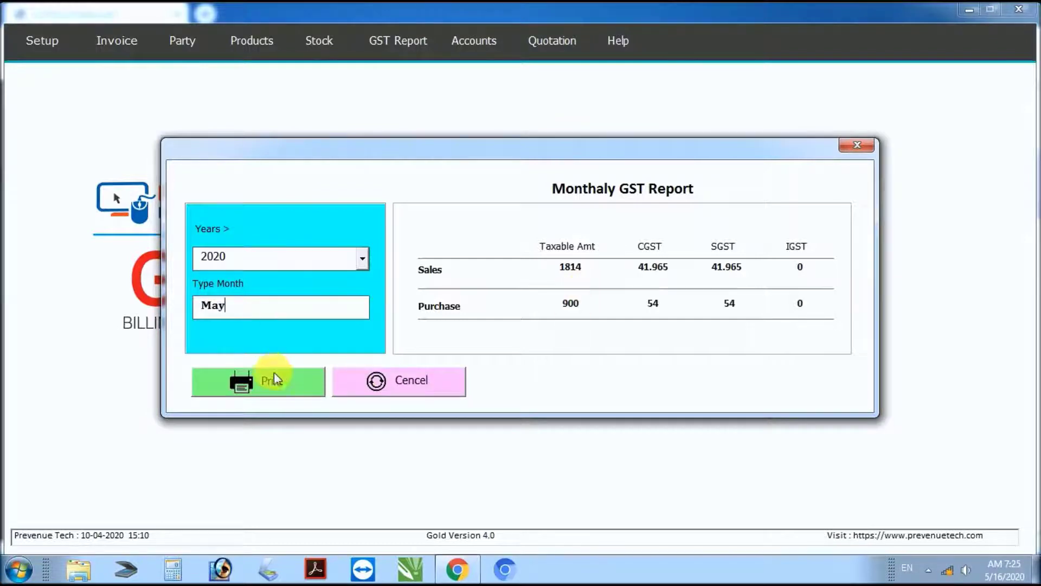
left_click(269, 386)
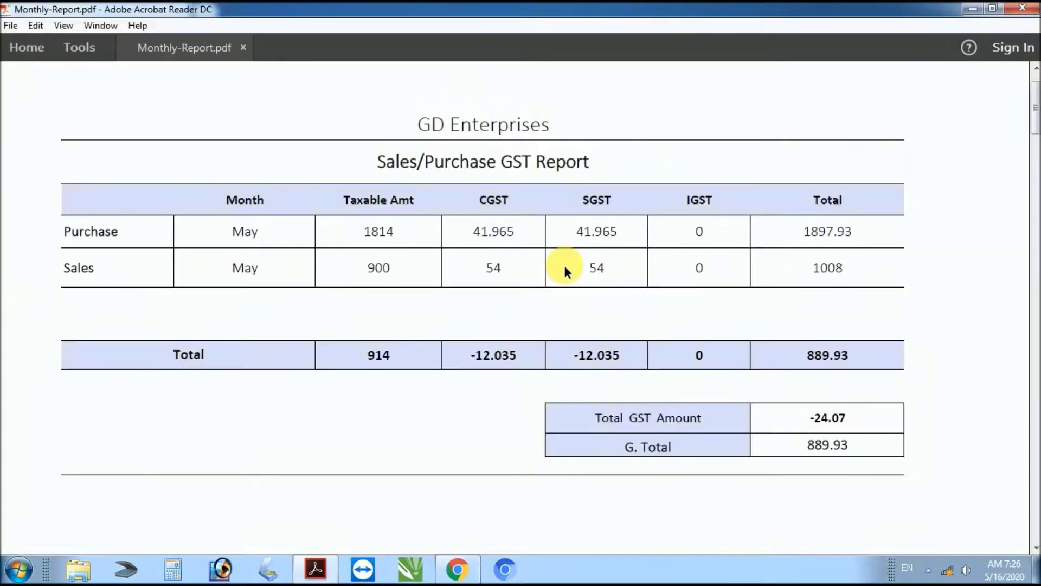
scroll(564, 263, "down", 2)
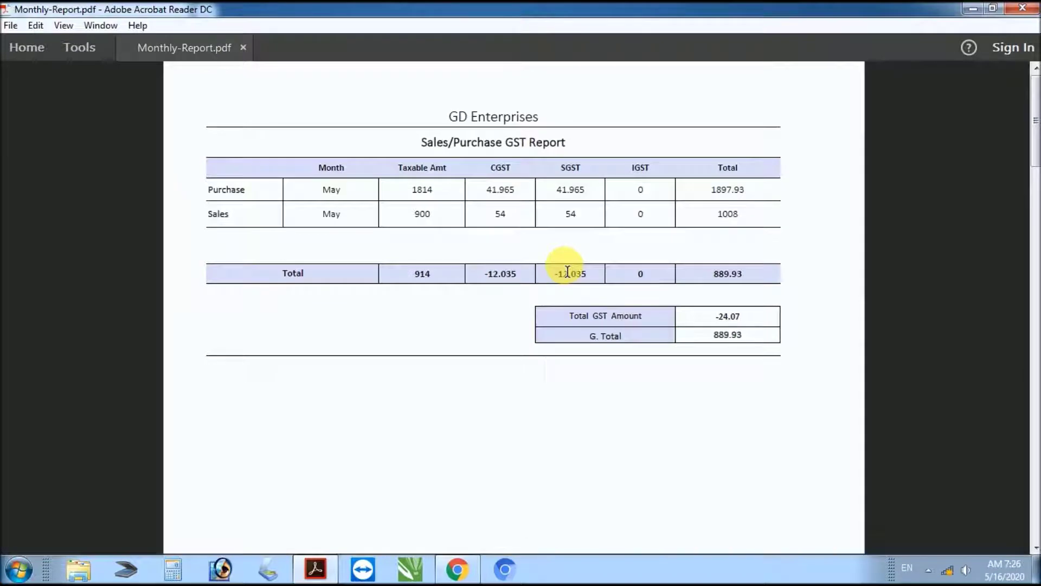
scroll(567, 271, "up", 2)
scroll(567, 271, "up", 2)
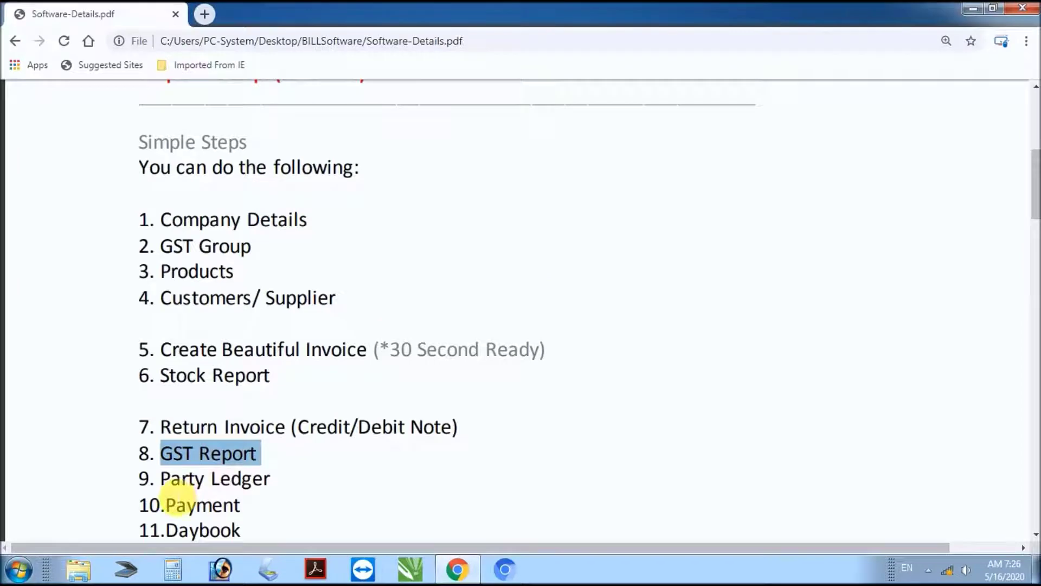
Step: Mark Party Ledger in the feature list, then open the ledger generator for the customer
left_click_drag(163, 480, 284, 481)
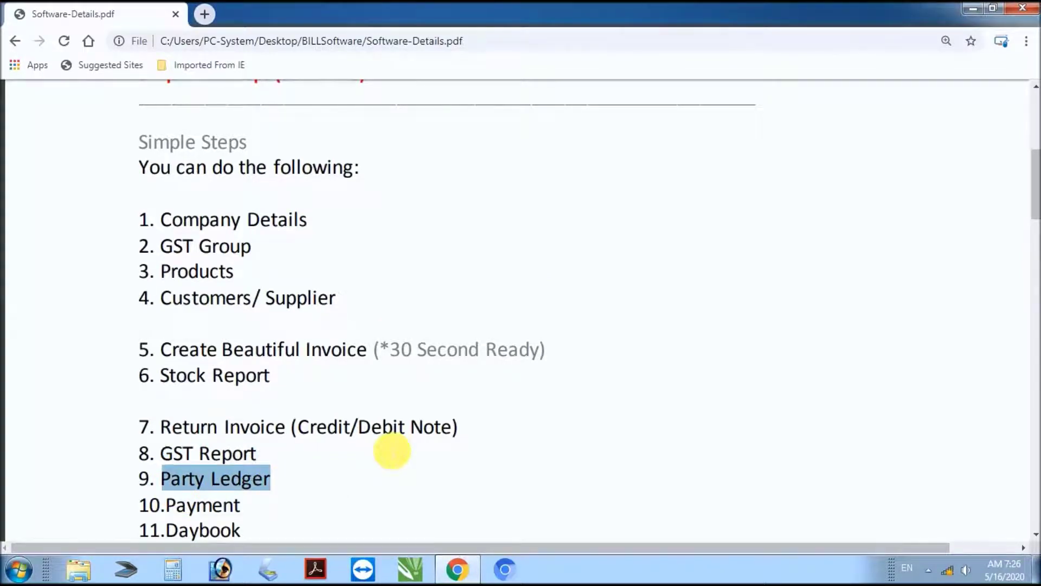
key("alt+Tab")
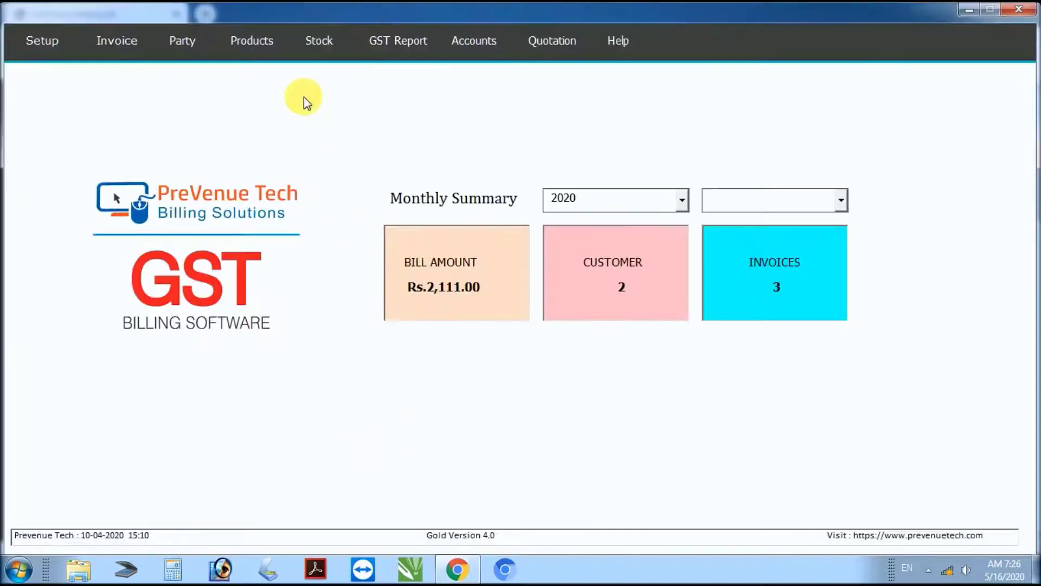
left_click(367, 40)
left_click(389, 102)
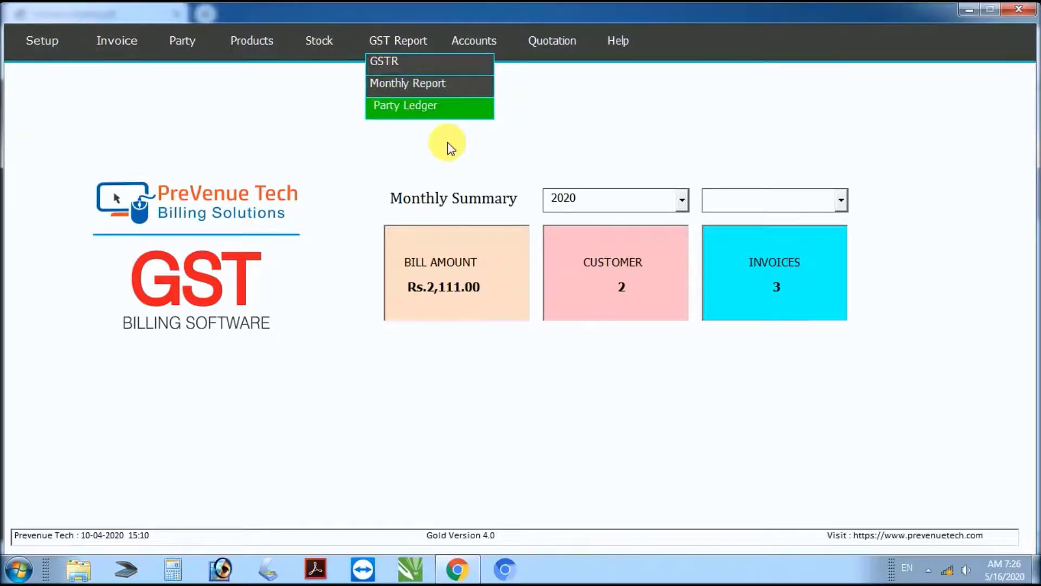
left_click(350, 219)
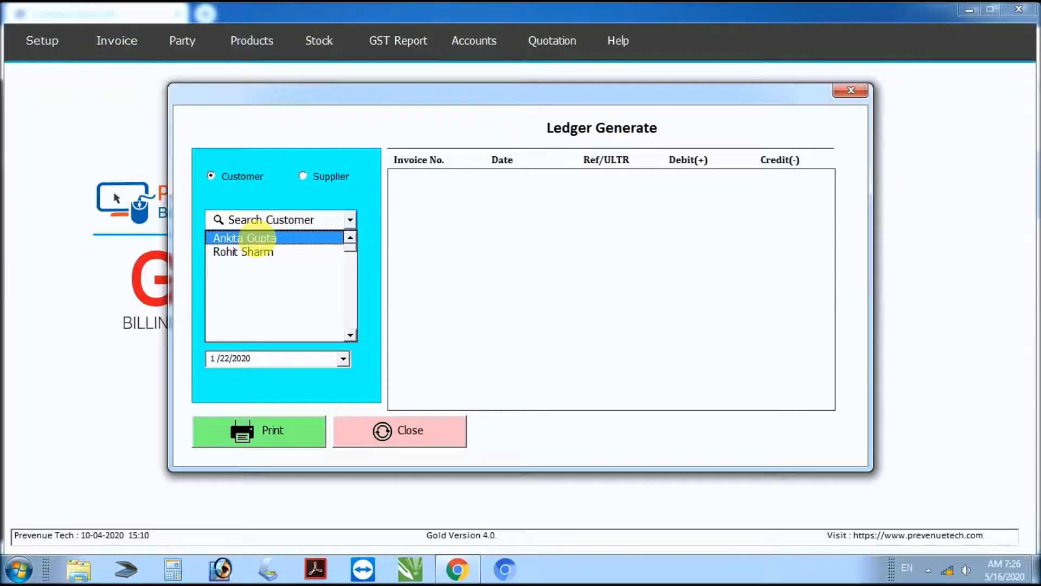
left_click(258, 239)
Step: Set the ledger dates 5/1/2020 to today (5/16/2020) and print it as a PDF
left_click(343, 298)
left_click(326, 320)
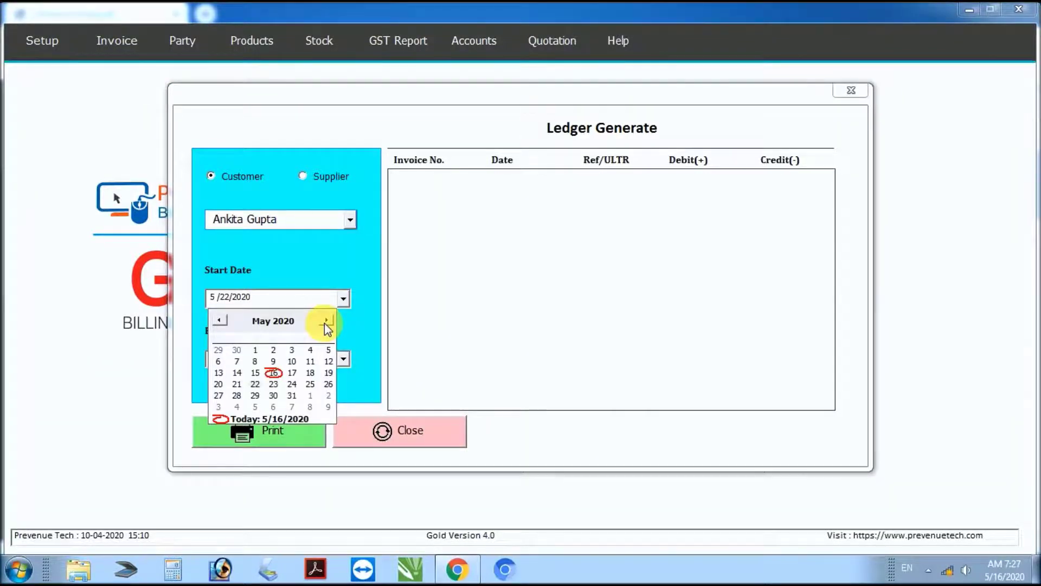
left_click(256, 352)
left_click(264, 365)
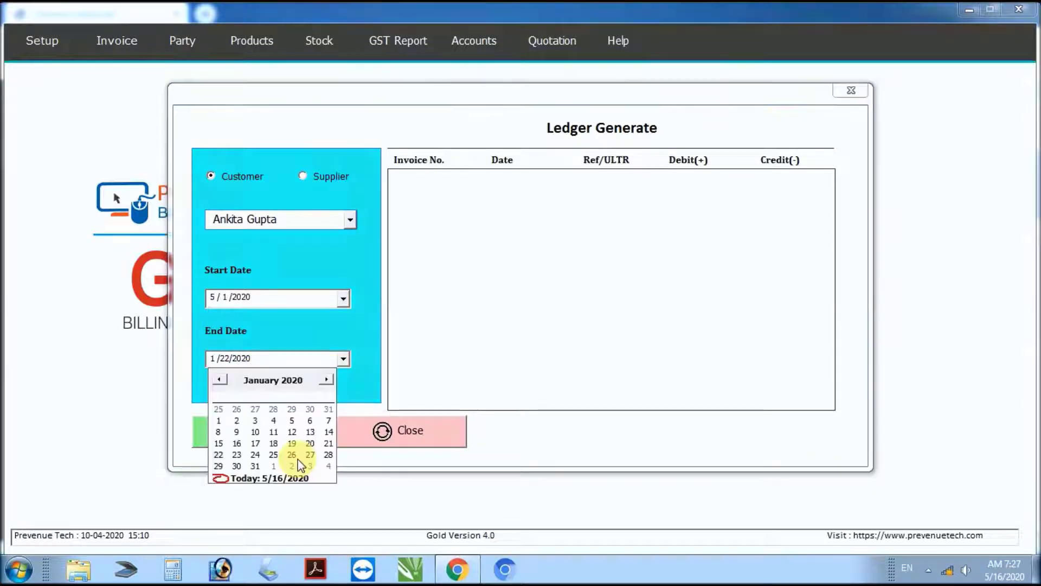
left_click(279, 478)
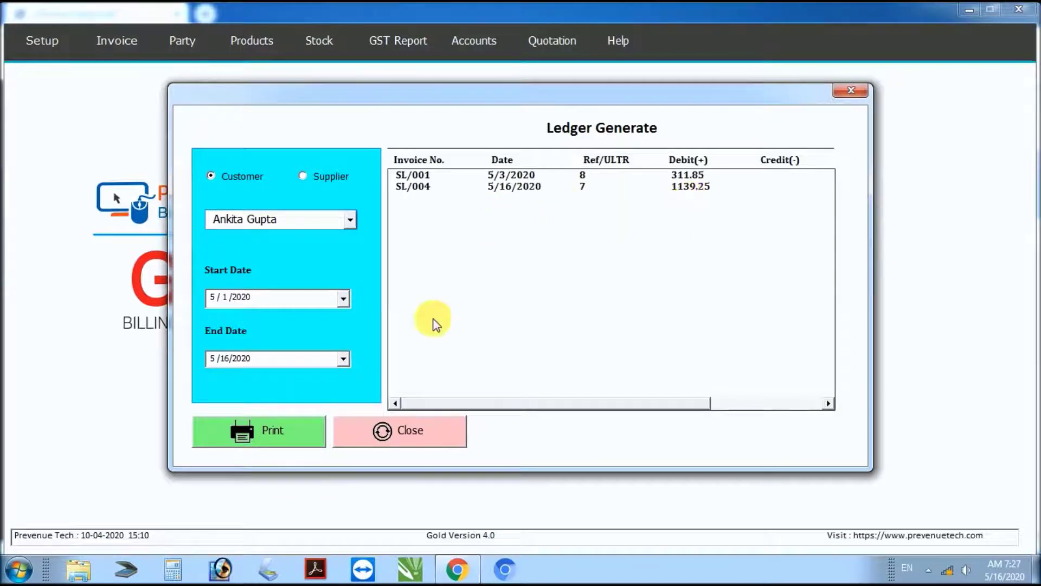
left_click(296, 432)
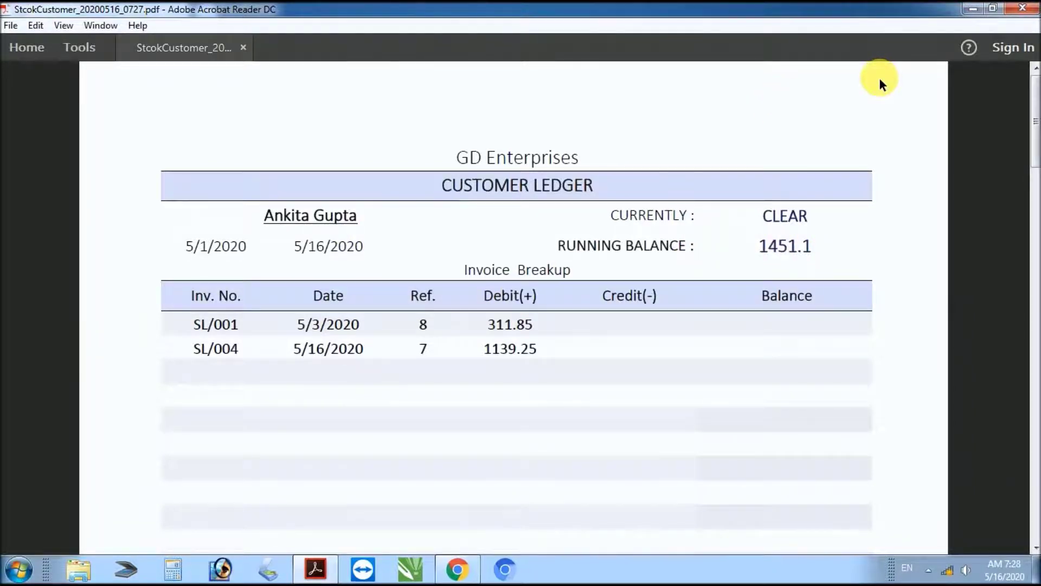
Step: Highlight the Payment item in the feature-list PDF and return to the billing software
key("alt+Tab")
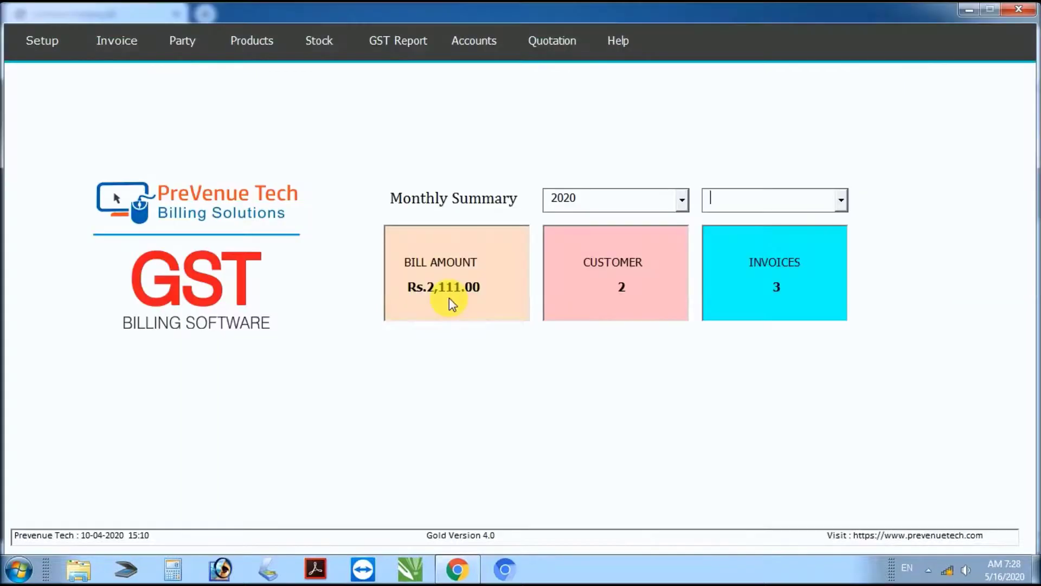
key("alt+Tab")
left_click_drag(277, 495, 243, 515)
key("alt+Tab")
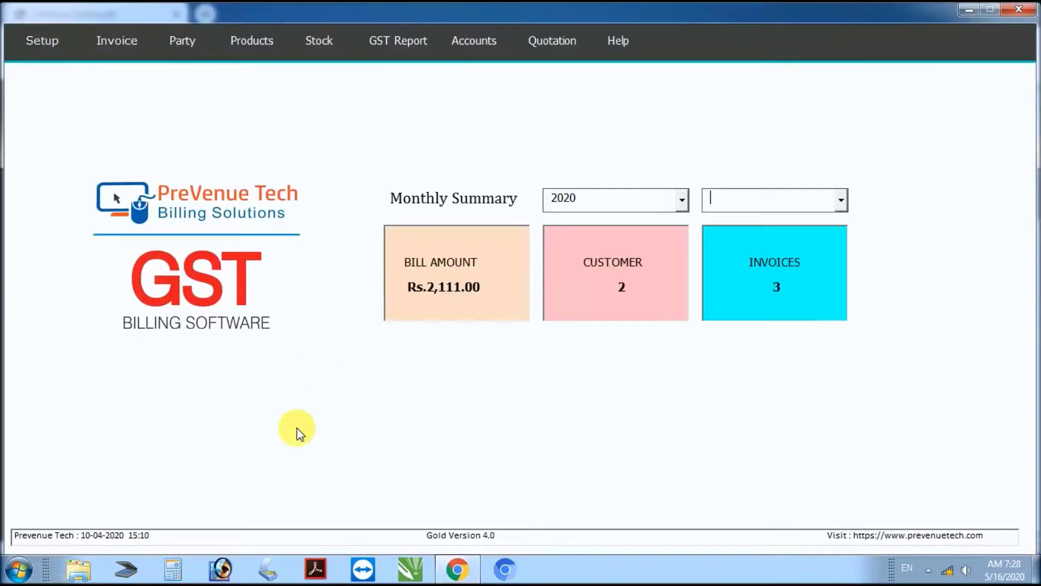
Step: Start receivable receipt 102 dated 16/05 for the customer as buyer
mouse_move(465, 45)
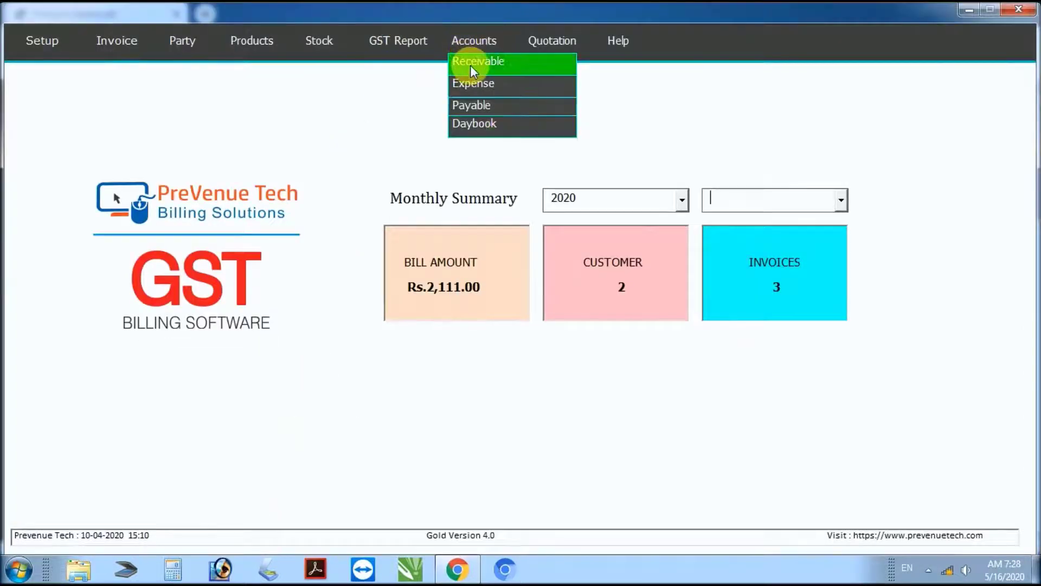
left_click(468, 64)
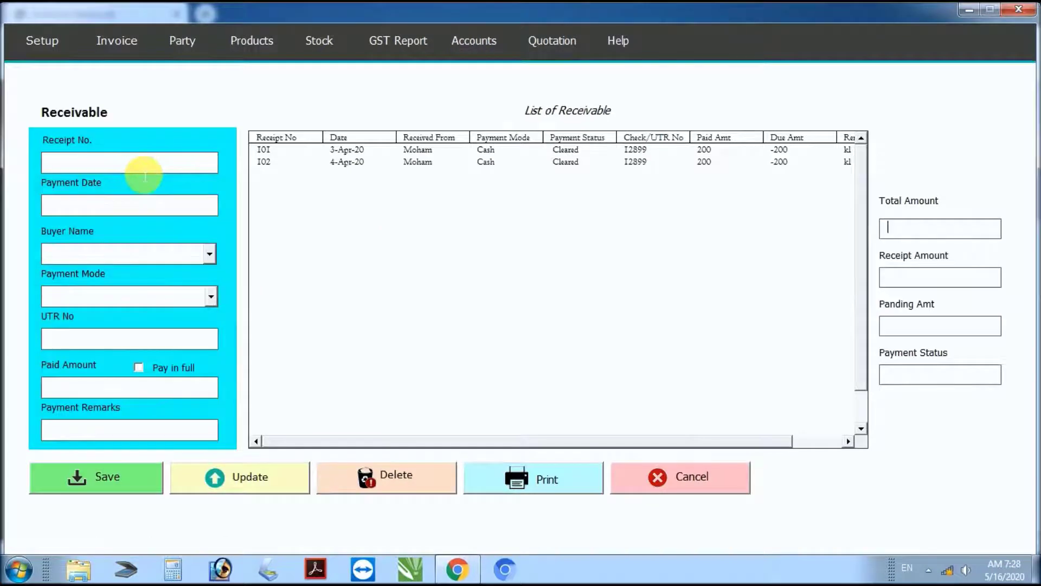
left_click(142, 163)
type("102")
key("Tab")
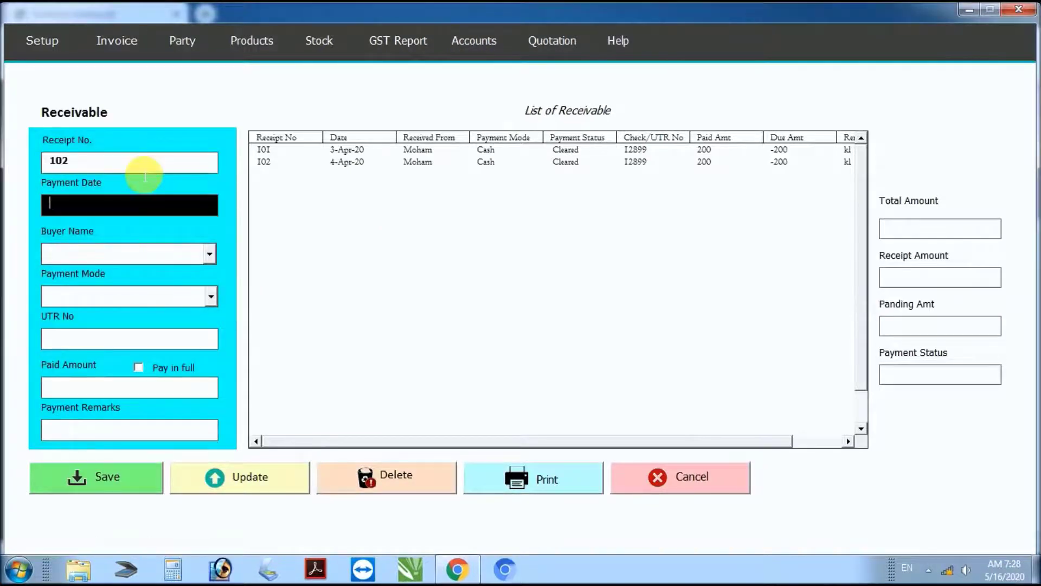
type("16/05/2020")
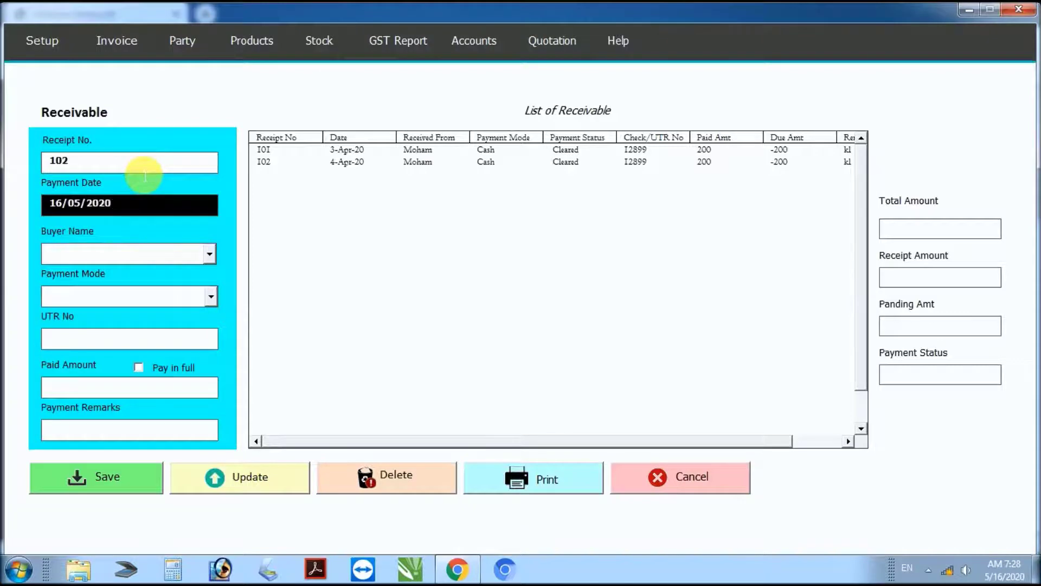
left_click(209, 253)
left_click(151, 307)
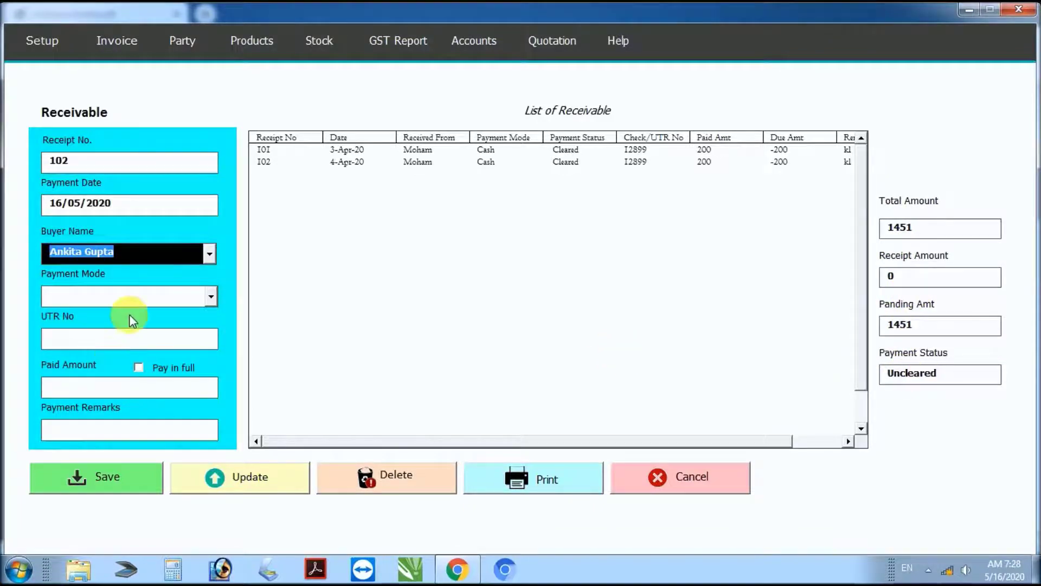
Step: Enter Paytm payment with UTR 12589 and amount 1000, then print the receipt as PDF
left_click(210, 296)
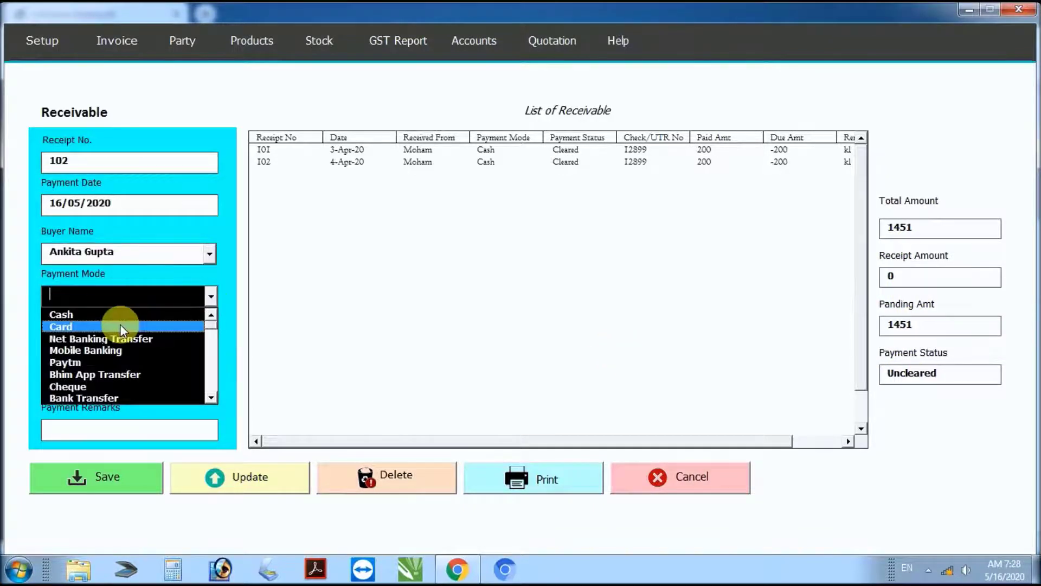
left_click(136, 362)
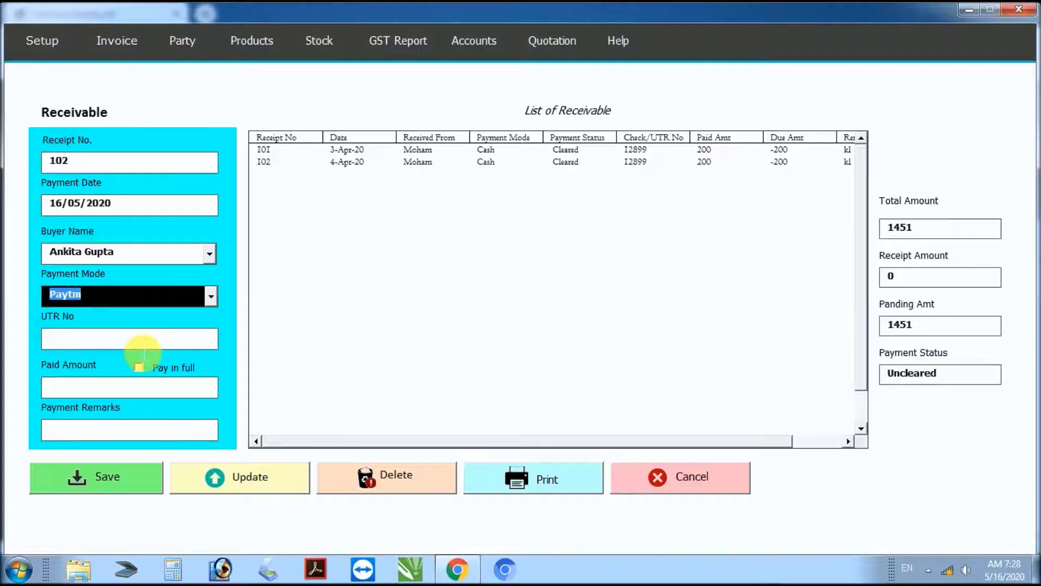
left_click(143, 348)
type("12589")
left_click(155, 392)
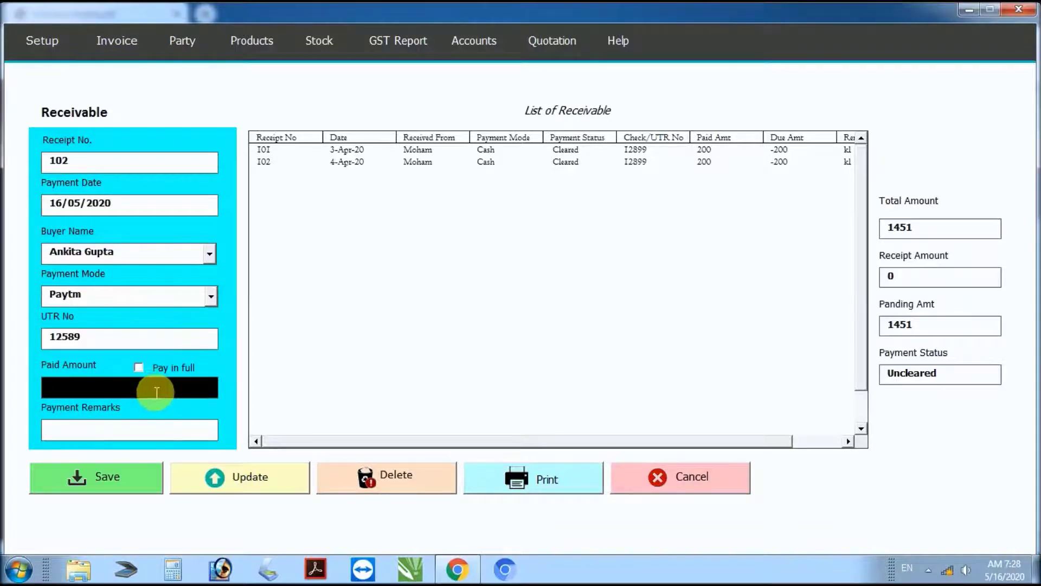
type("1000")
left_click(158, 437)
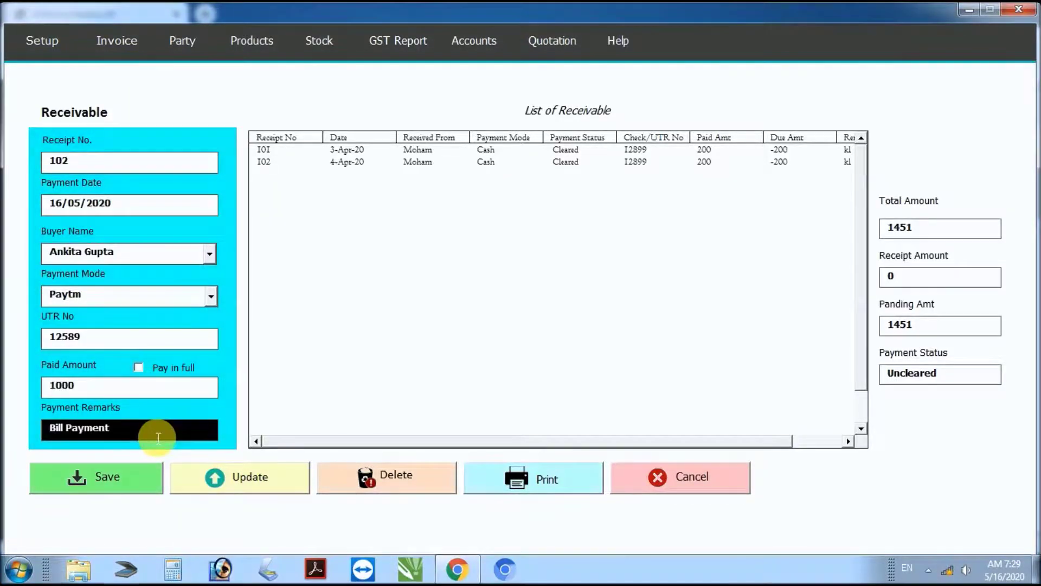
left_click(534, 476)
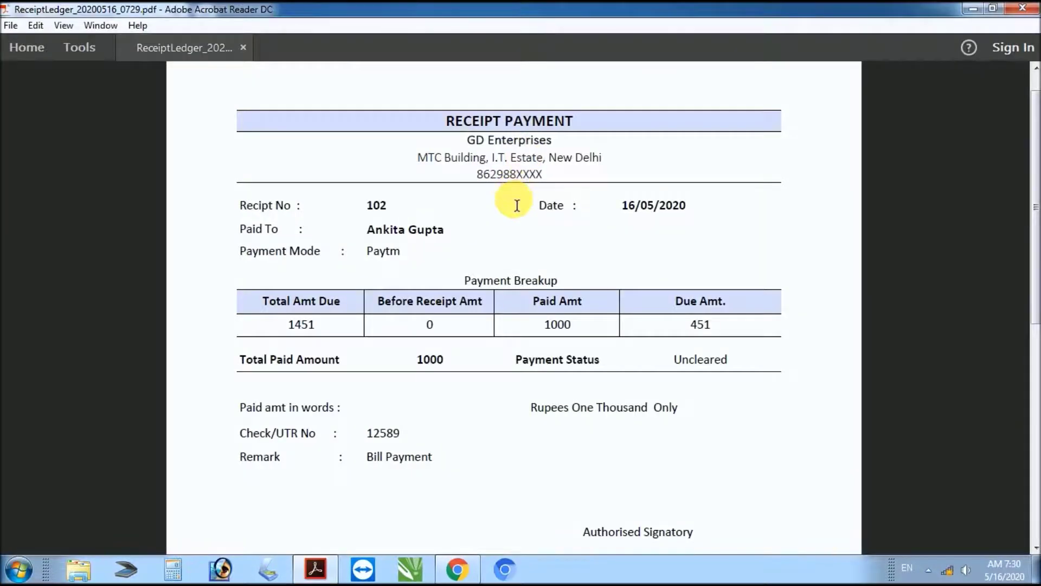
scroll(516, 212, "down", 1)
scroll(515, 235, "down", 1)
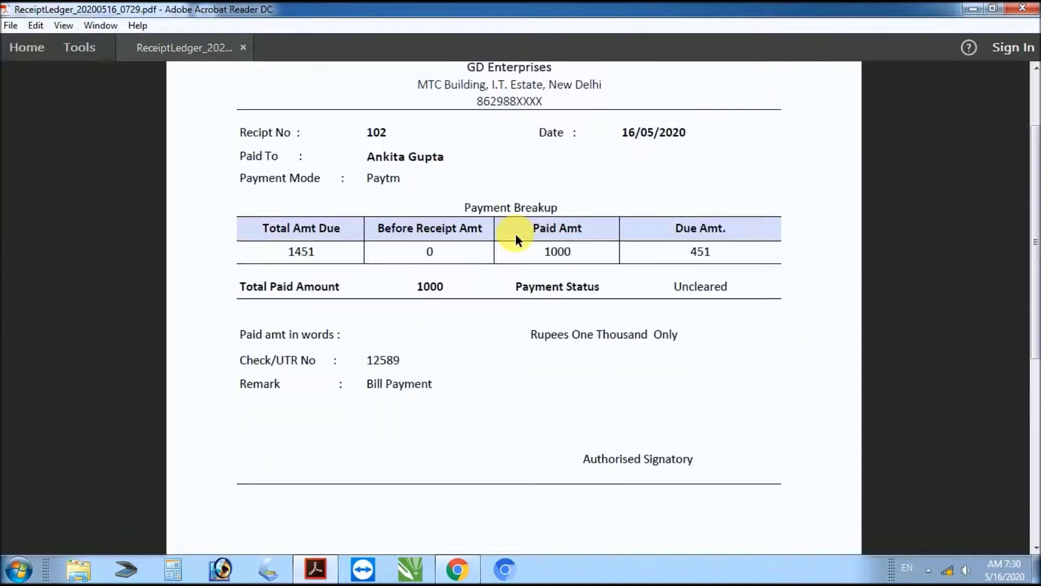
scroll(515, 238, "up", 2)
scroll(527, 250, "up", 1)
scroll(529, 235, "down", 3)
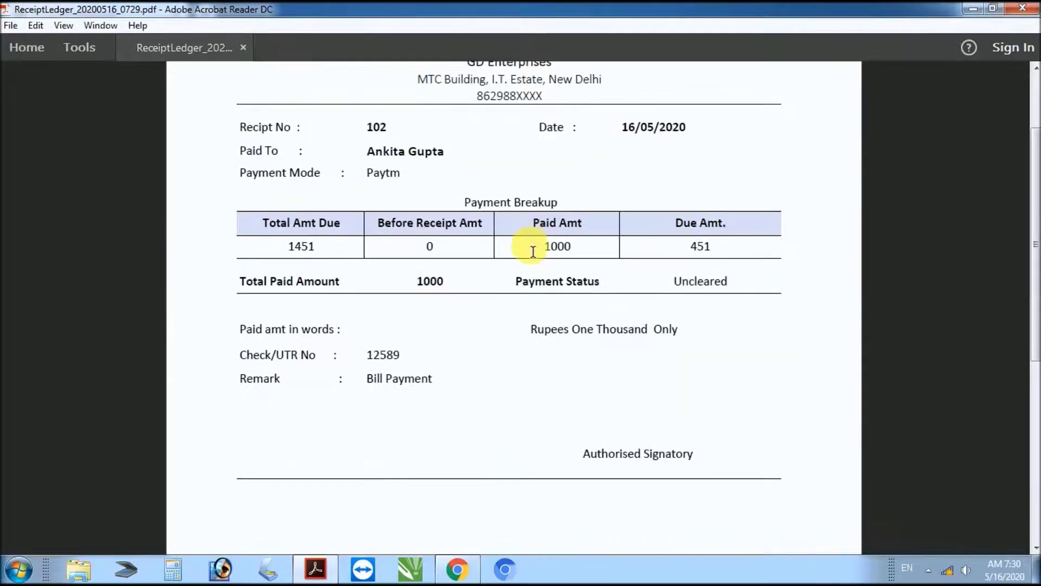
scroll(533, 251, "down", 1)
scroll(567, 287, "up", 2)
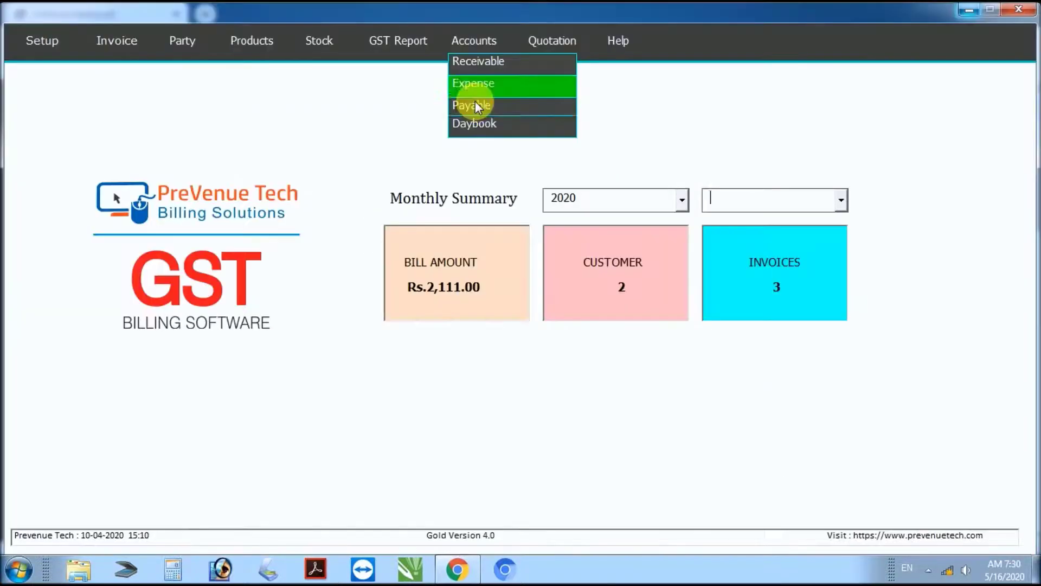
left_click(475, 101)
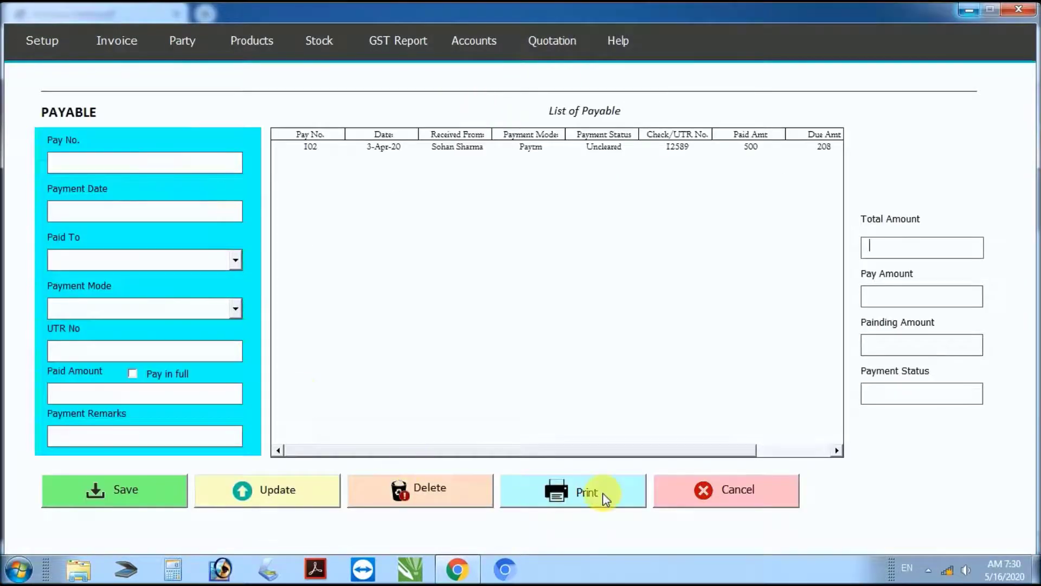
left_click(717, 491)
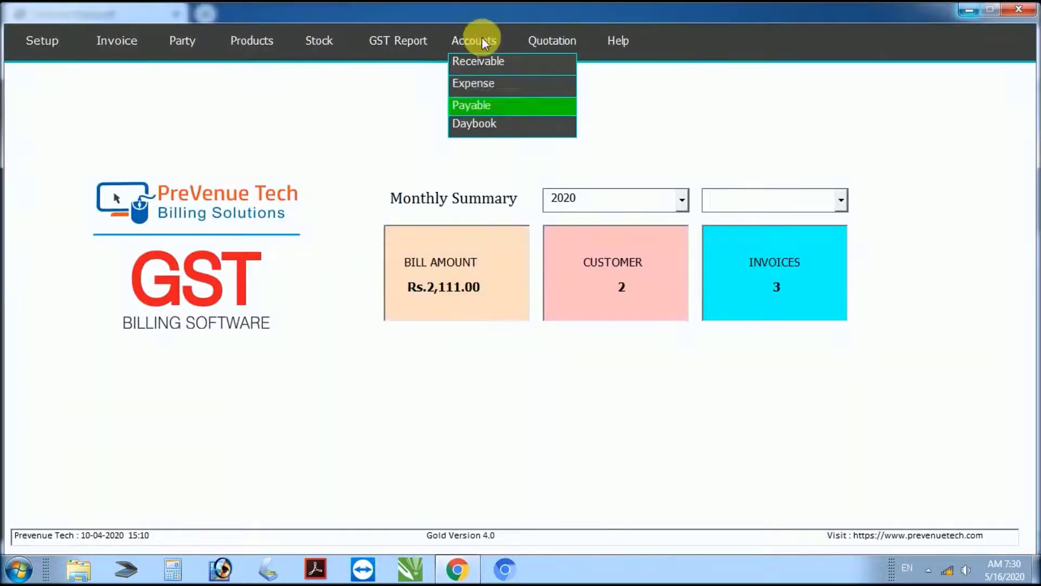
left_click(467, 126)
left_click(416, 139)
left_click(416, 135)
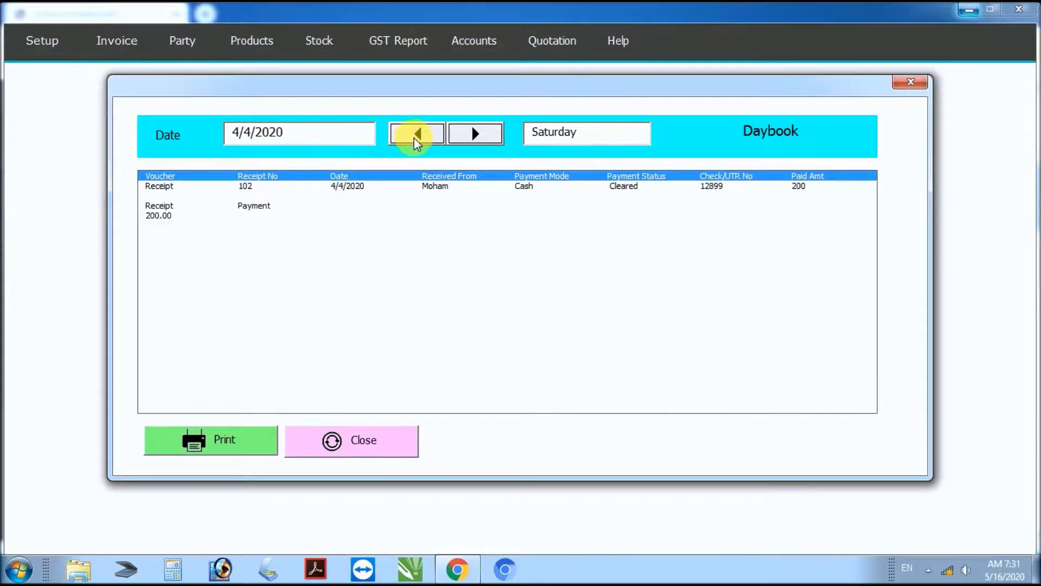
left_click(415, 138)
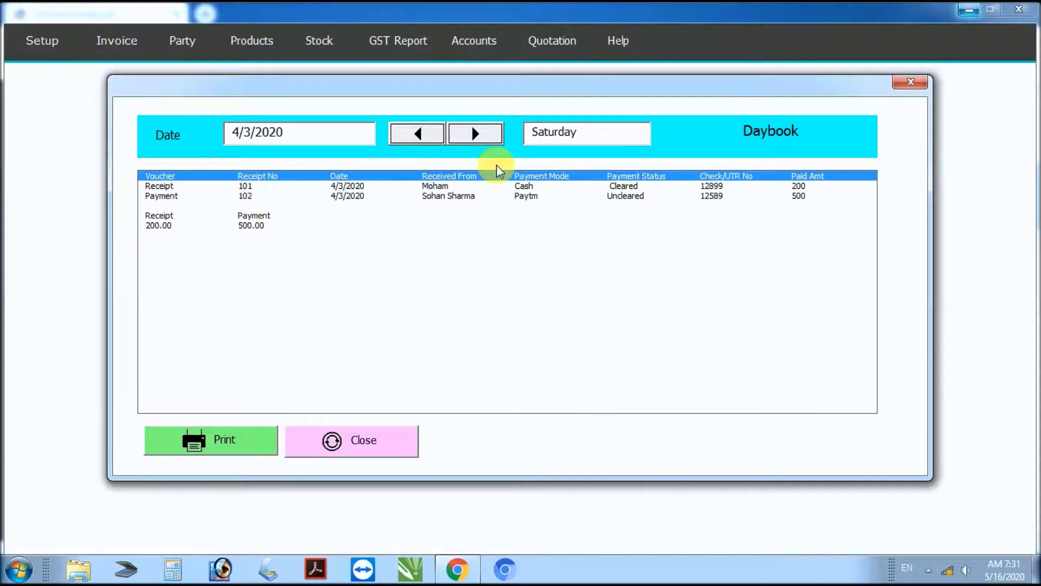
left_click(387, 440)
Step: Mark Expense in the feature list and open Accounts > Expense, showing expenses 101 and 102
key("alt+Tab")
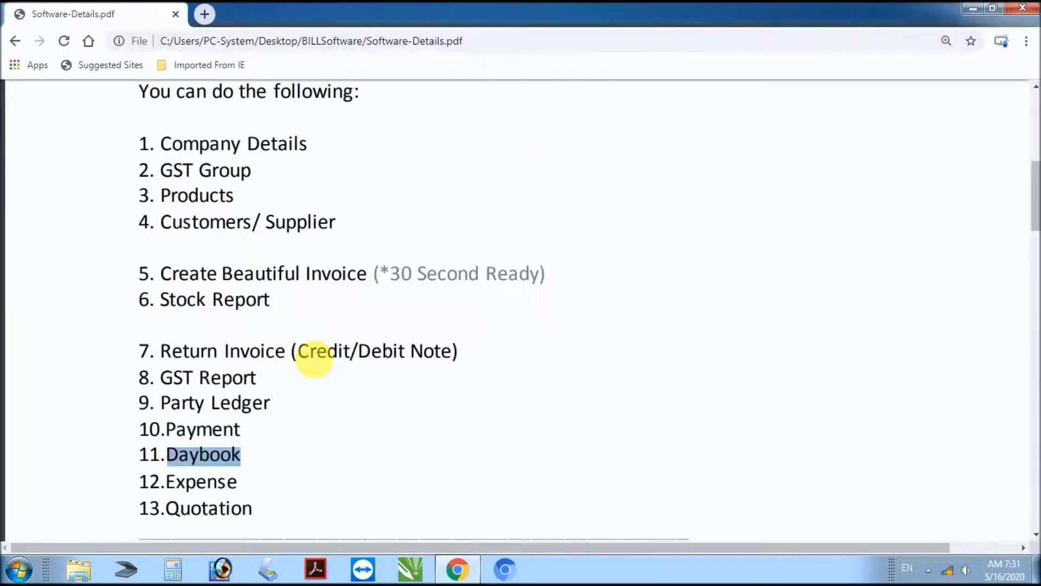
left_click_drag(163, 482, 258, 490)
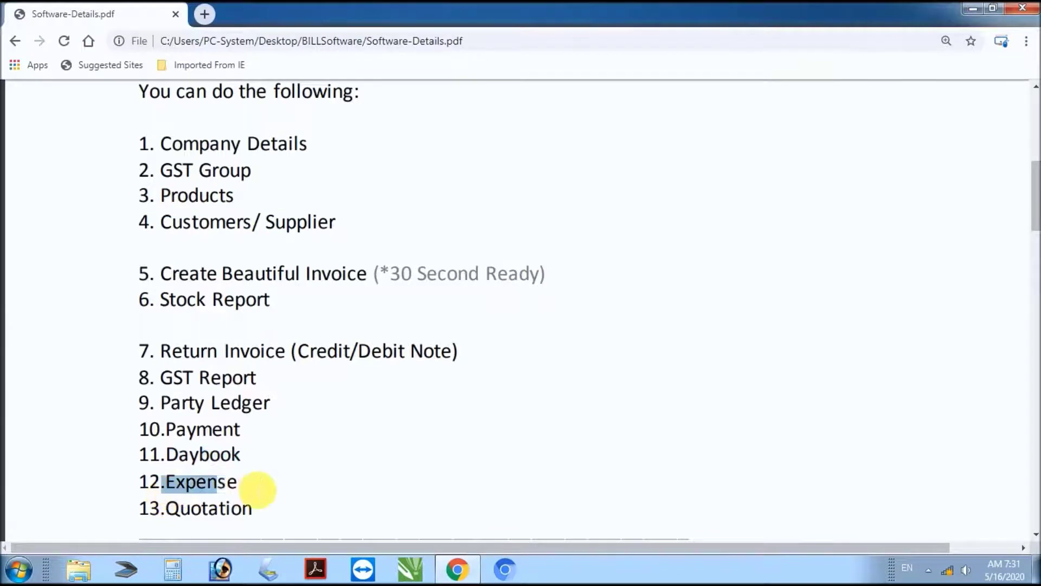
key("alt+Tab")
left_click(477, 86)
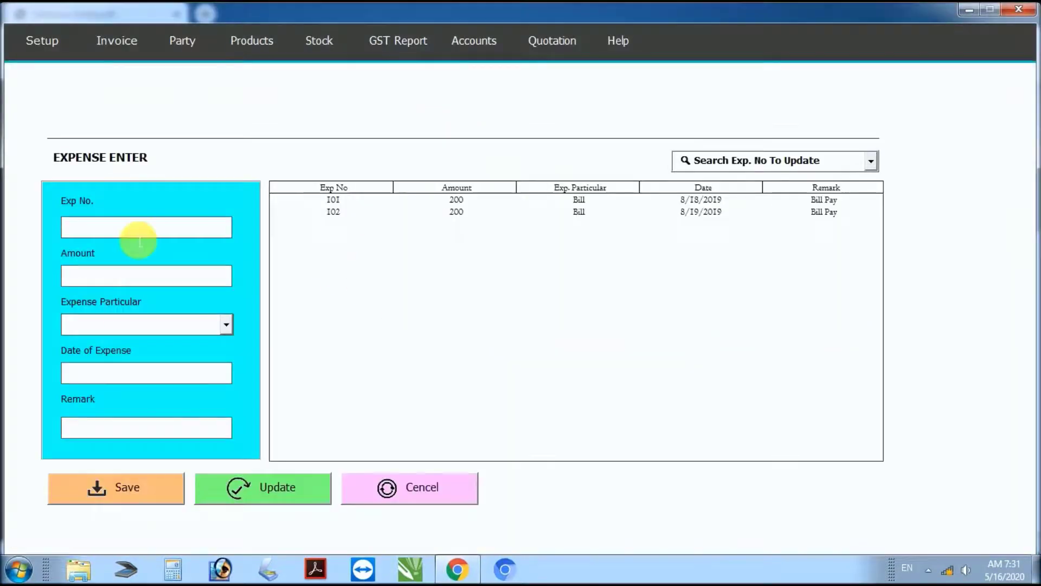
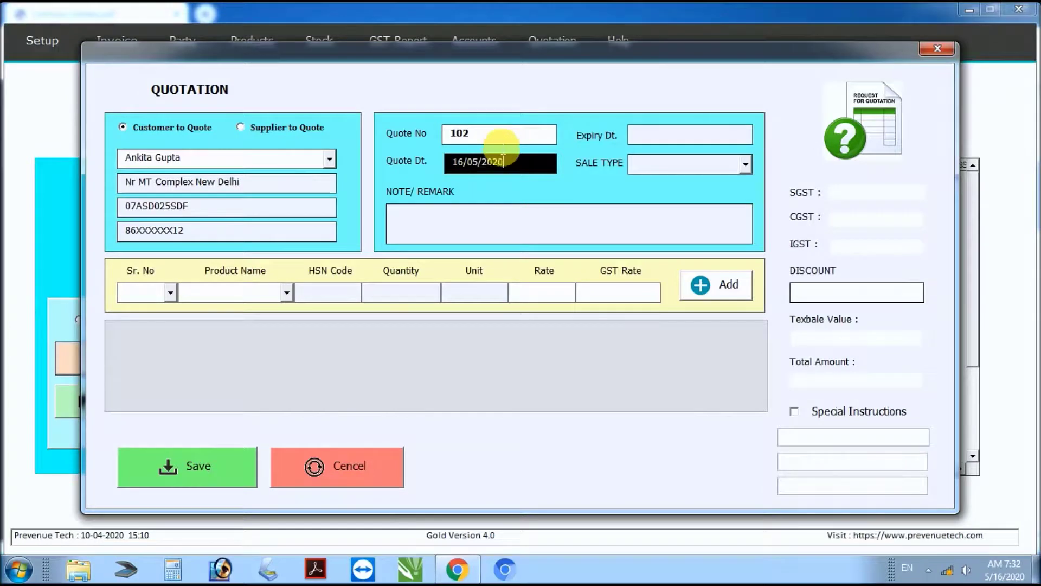
Step: Set the quotation's expiry date to 15/06/2020 and sale type to Within State
key("Tab")
type("15/06/2020")
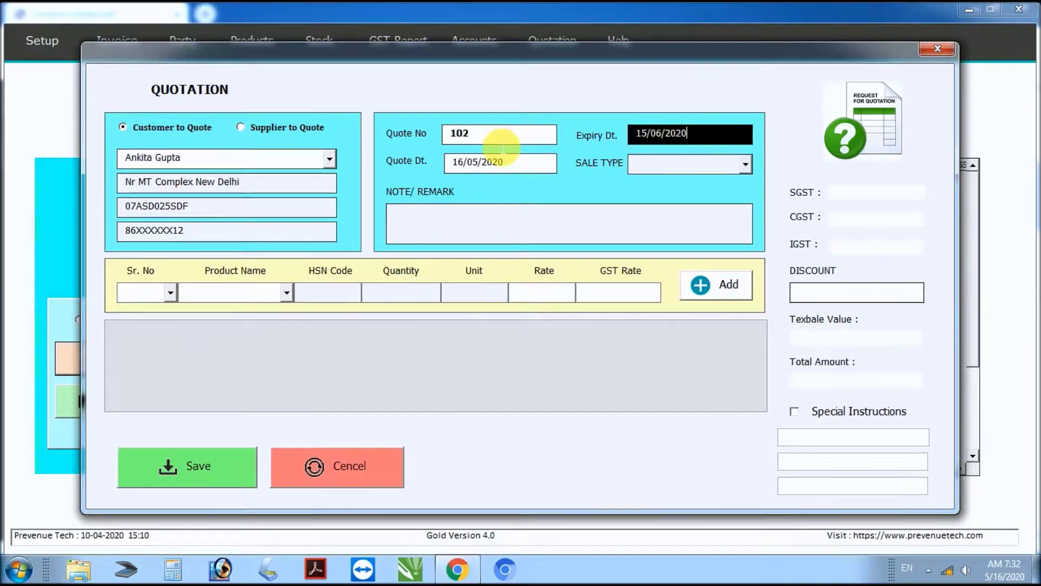
left_click(743, 164)
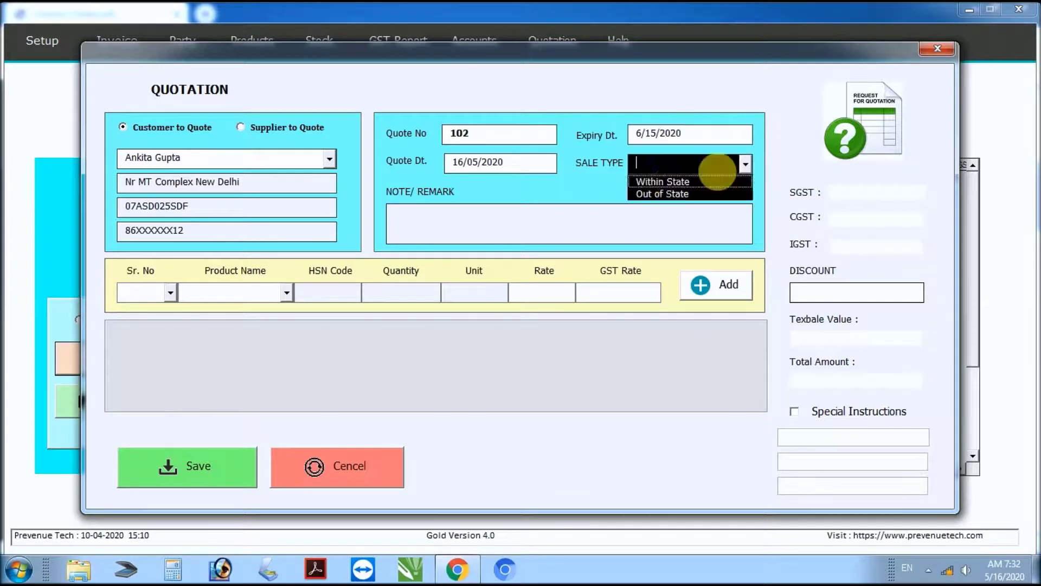
left_click(671, 183)
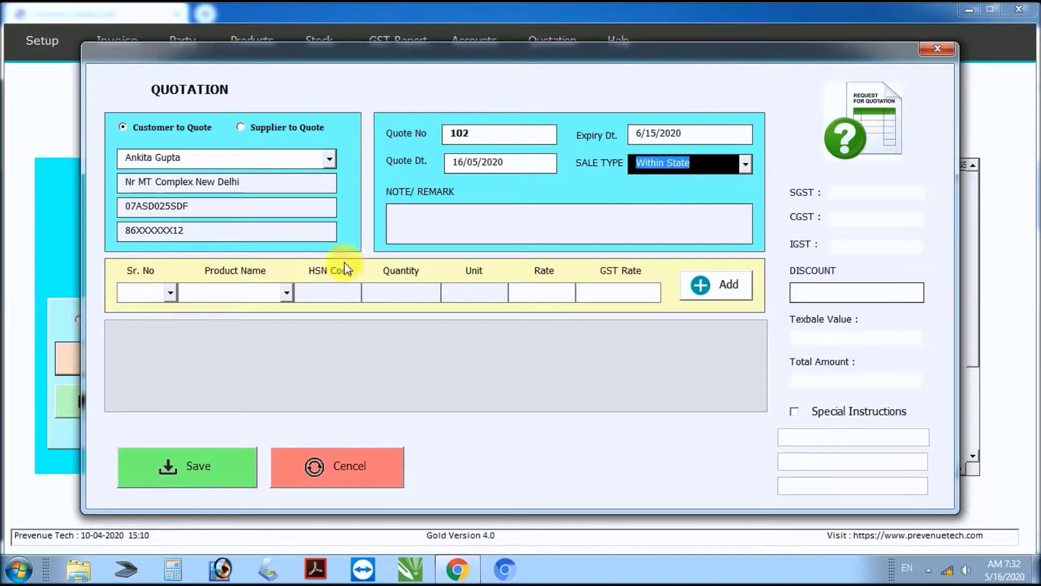
Step: Add line 1: Pen with quantity 1
left_click(170, 293)
left_click(153, 305)
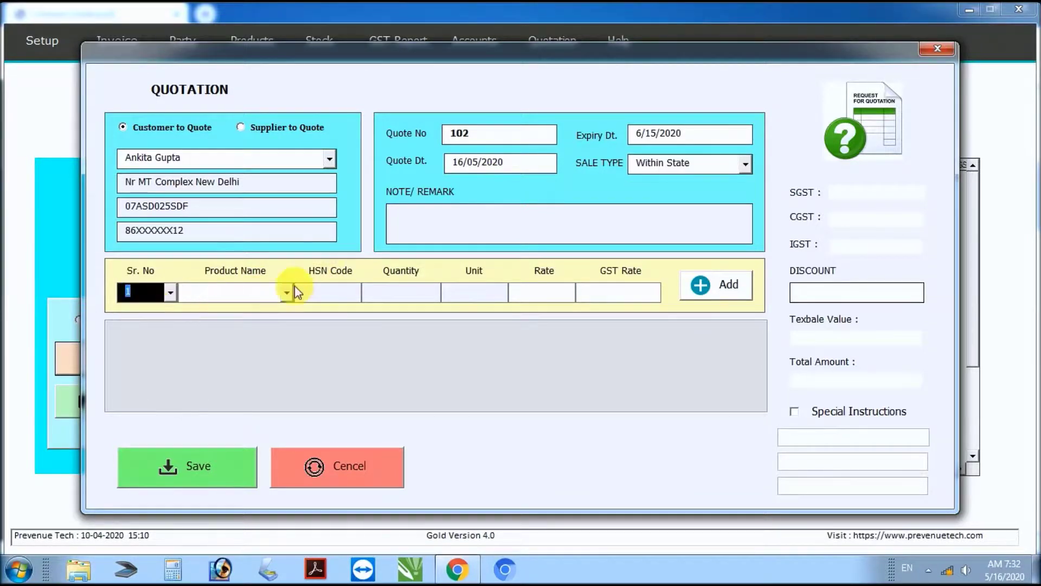
left_click(287, 293)
left_click(221, 310)
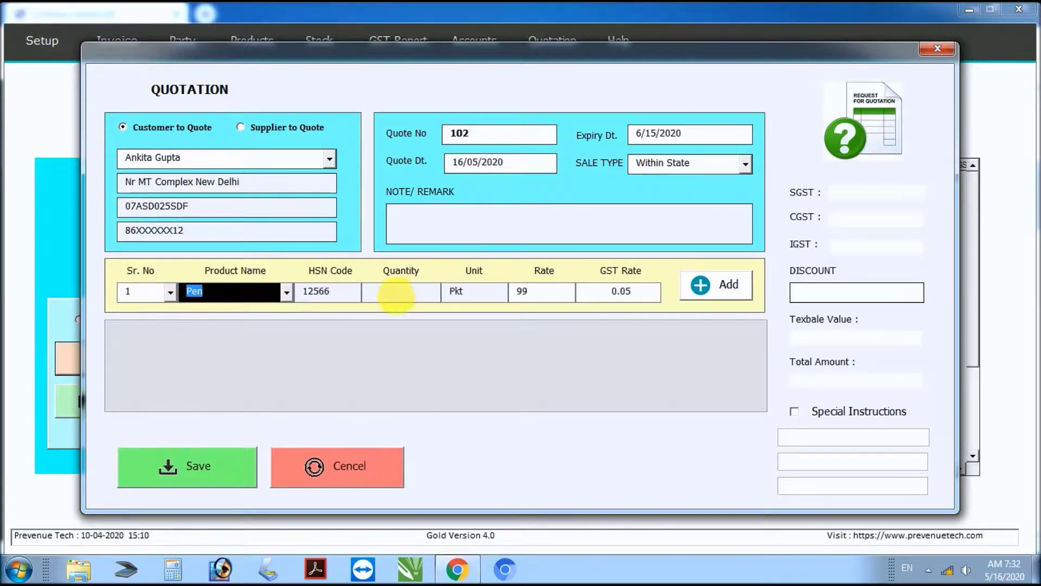
left_click(397, 296)
type("1")
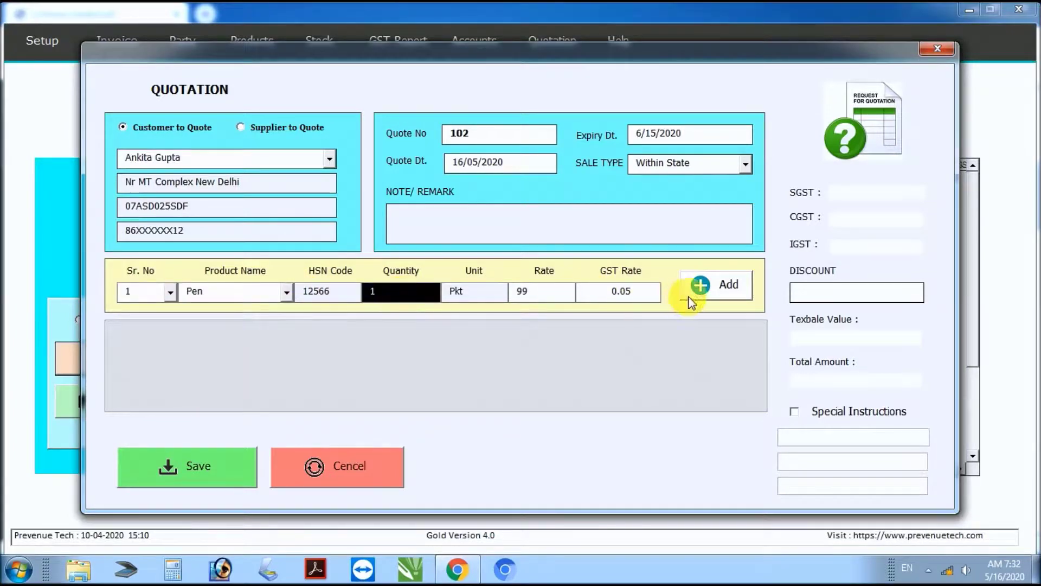
left_click(705, 287)
Step: Add line 2: Keybord with quantity 1
left_click(170, 293)
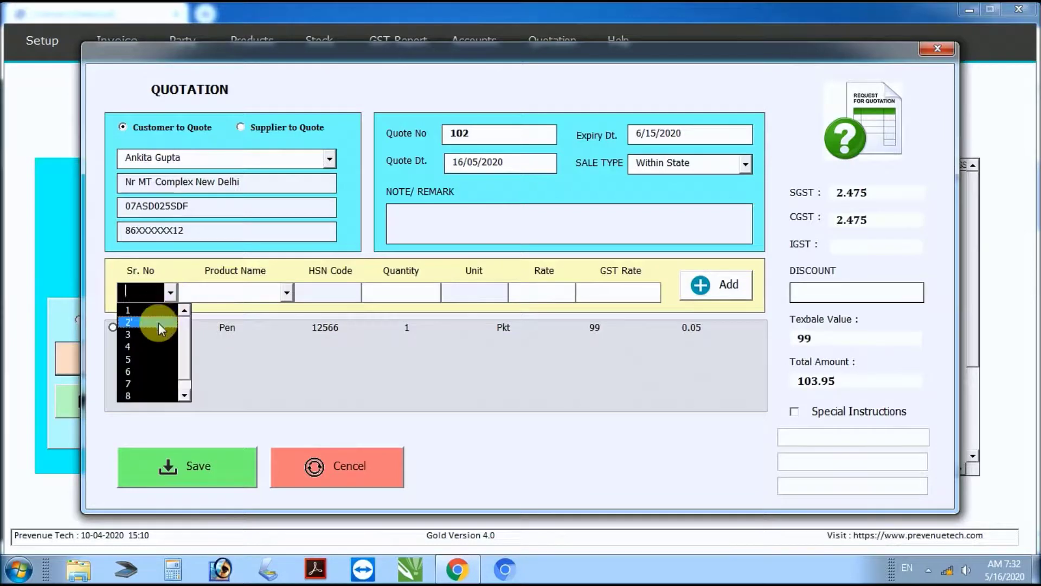
left_click(158, 319)
left_click(286, 293)
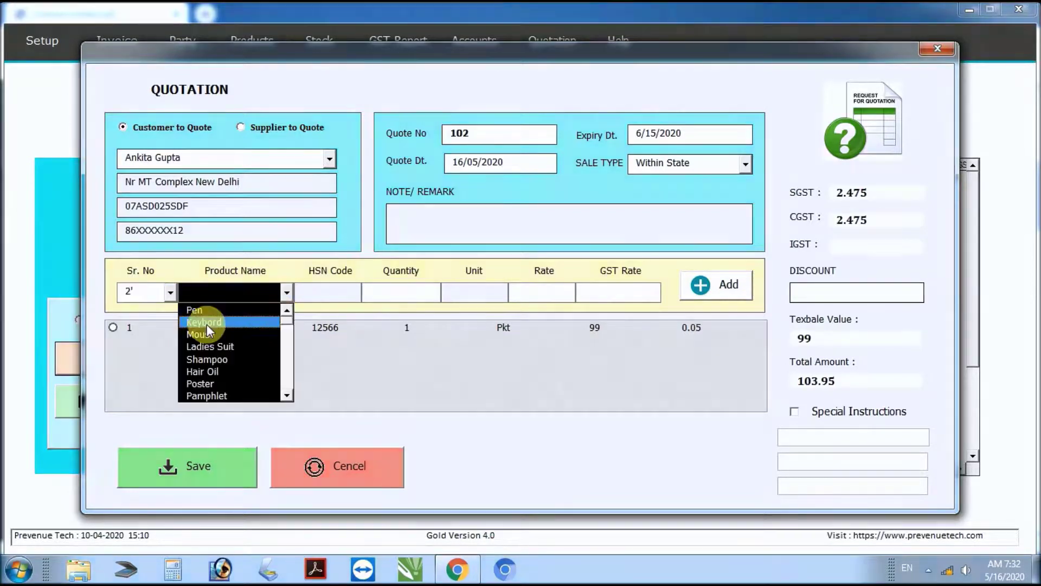
left_click(207, 324)
left_click(404, 297)
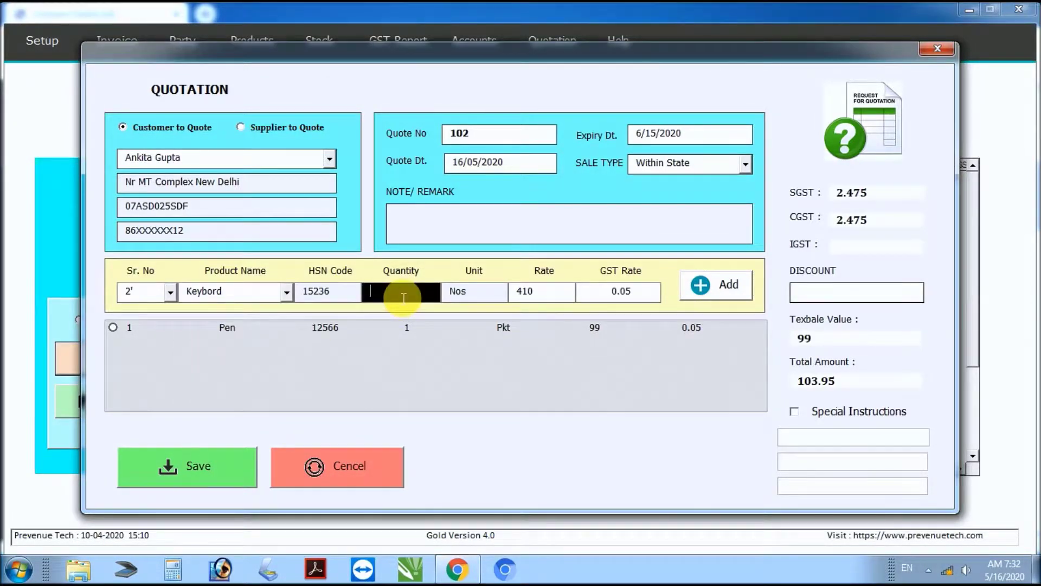
type("1")
key("Tab")
key("Return")
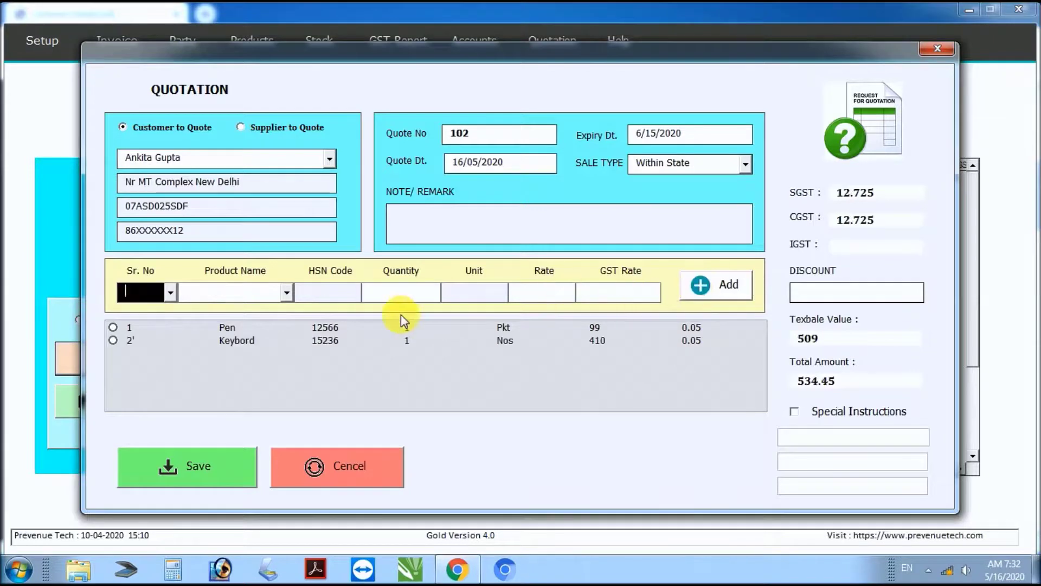
Step: Add line 3: Mouse with quantity 2
left_click(170, 293)
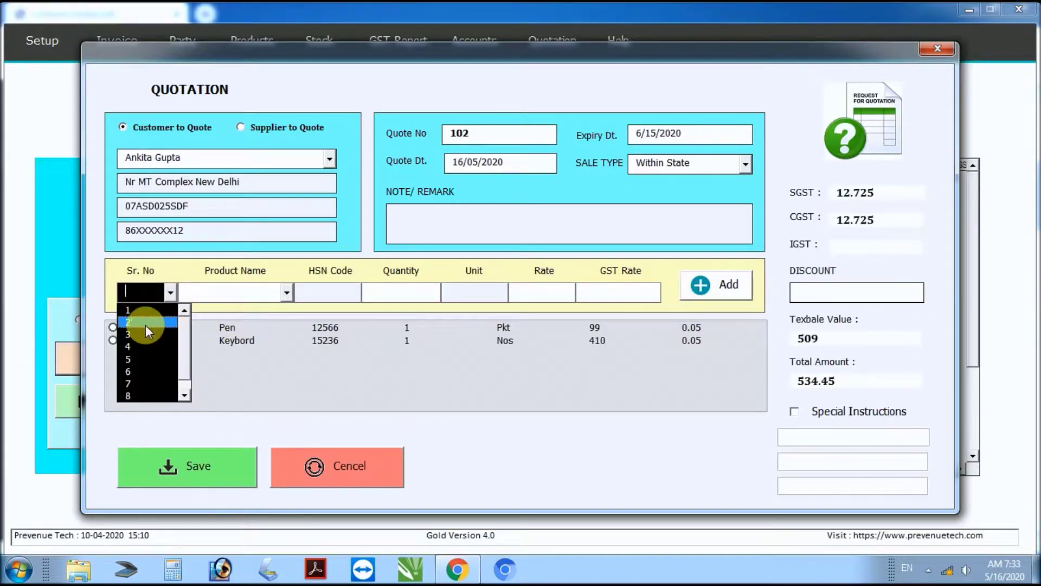
left_click(146, 332)
left_click(287, 293)
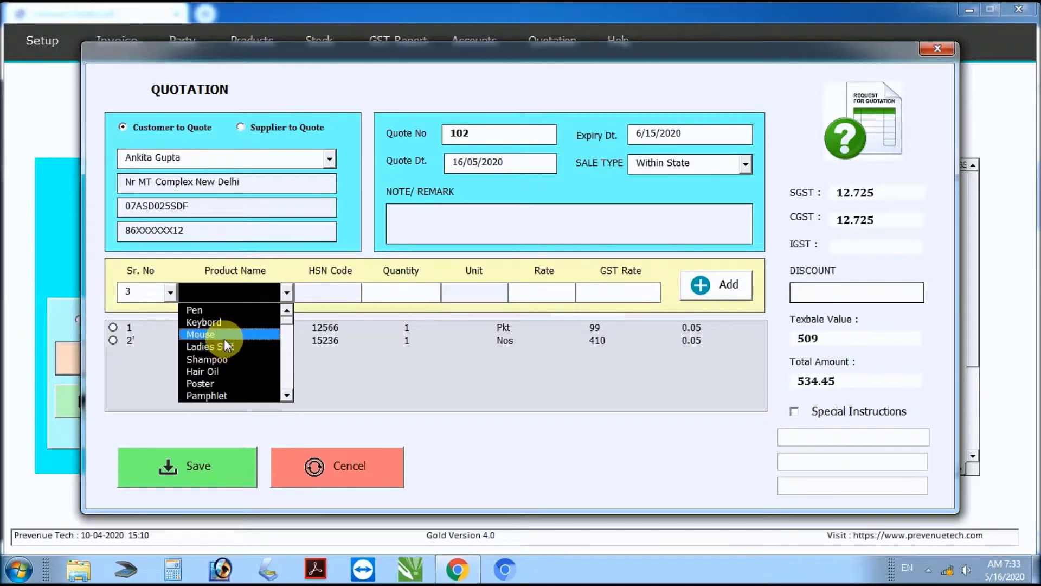
left_click(224, 336)
left_click(412, 300)
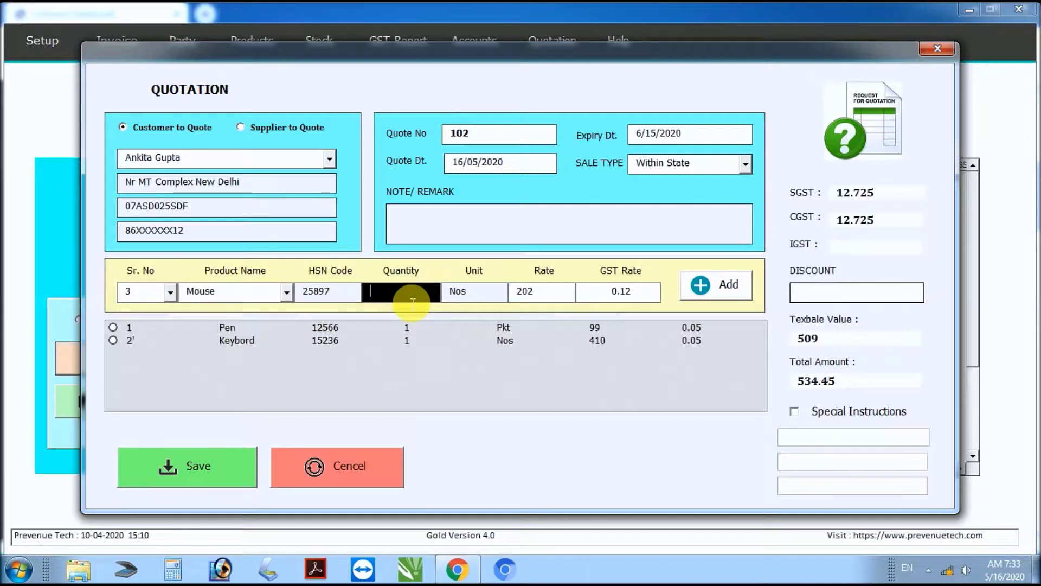
type("2")
left_click(700, 284)
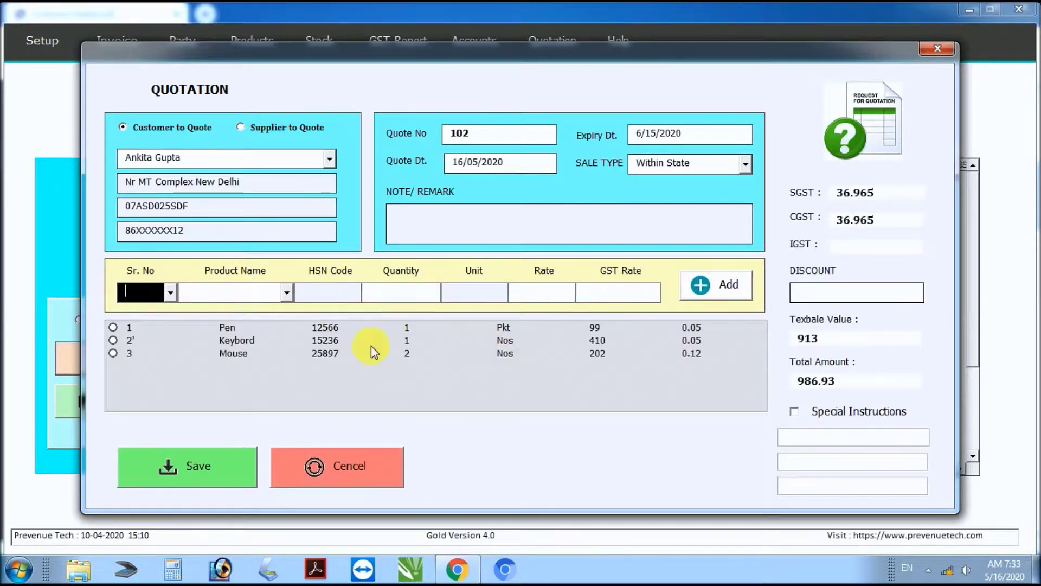
Step: Add line 4, Hair Oil with quantity 3, and save quotation 102
left_click(171, 293)
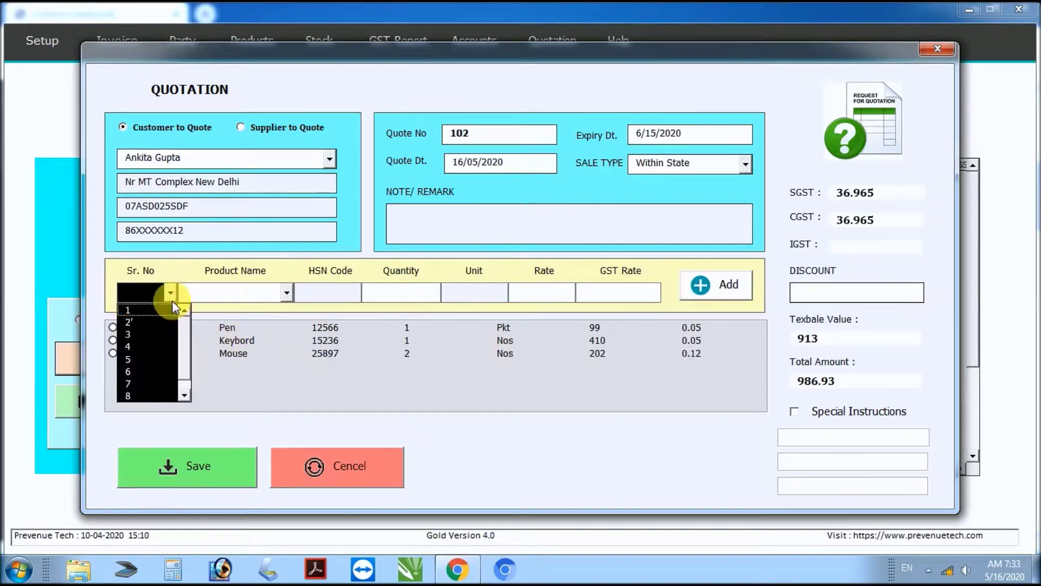
left_click(157, 349)
left_click(286, 293)
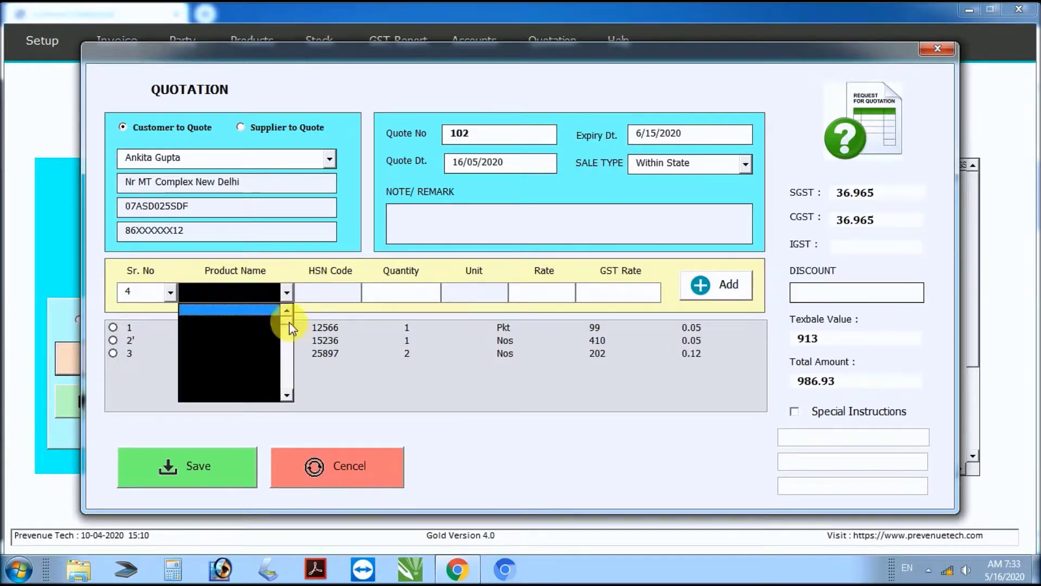
left_click(226, 366)
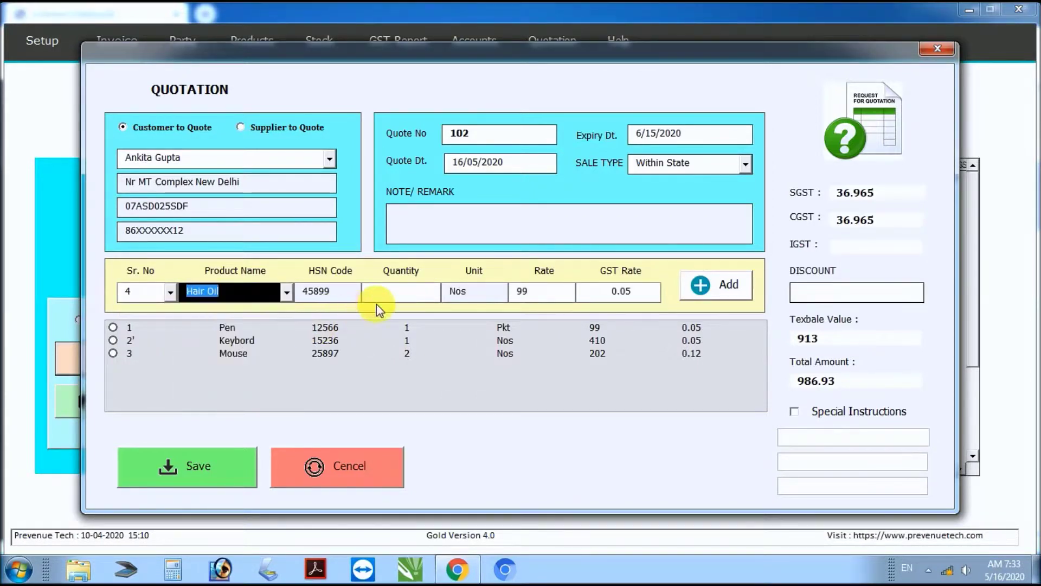
left_click(408, 295)
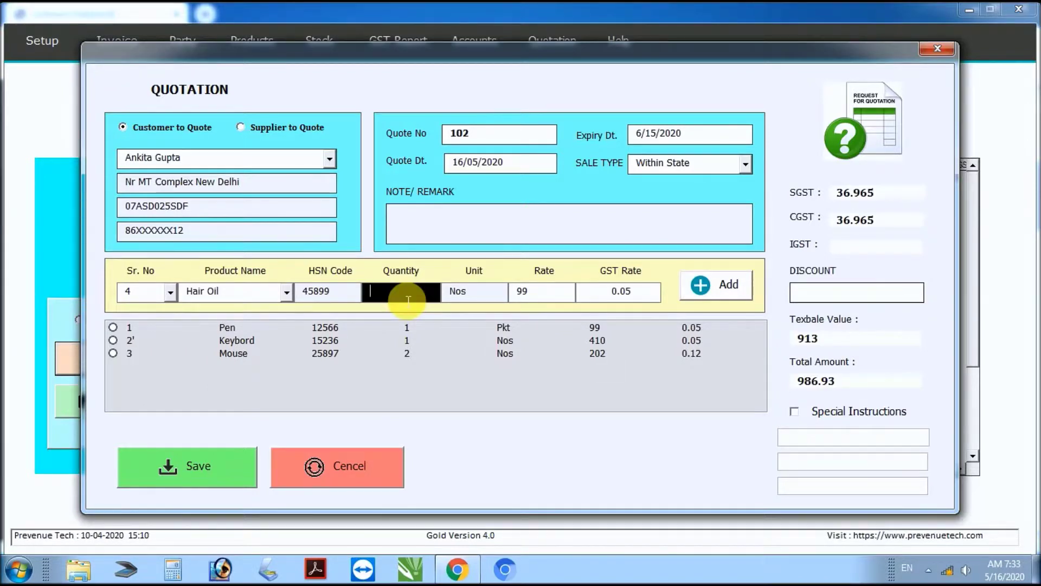
type("3")
left_click(700, 284)
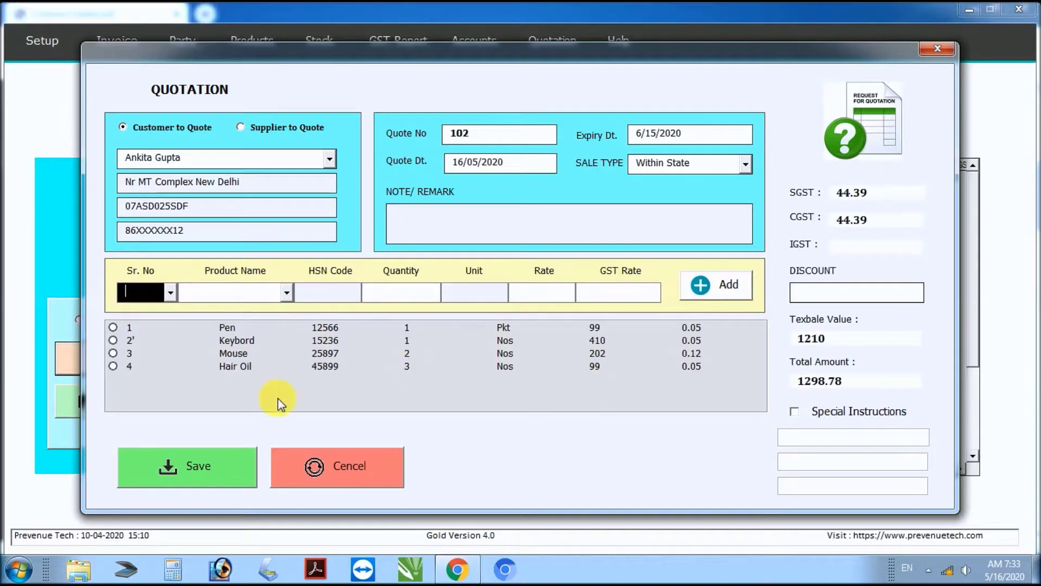
left_click(212, 468)
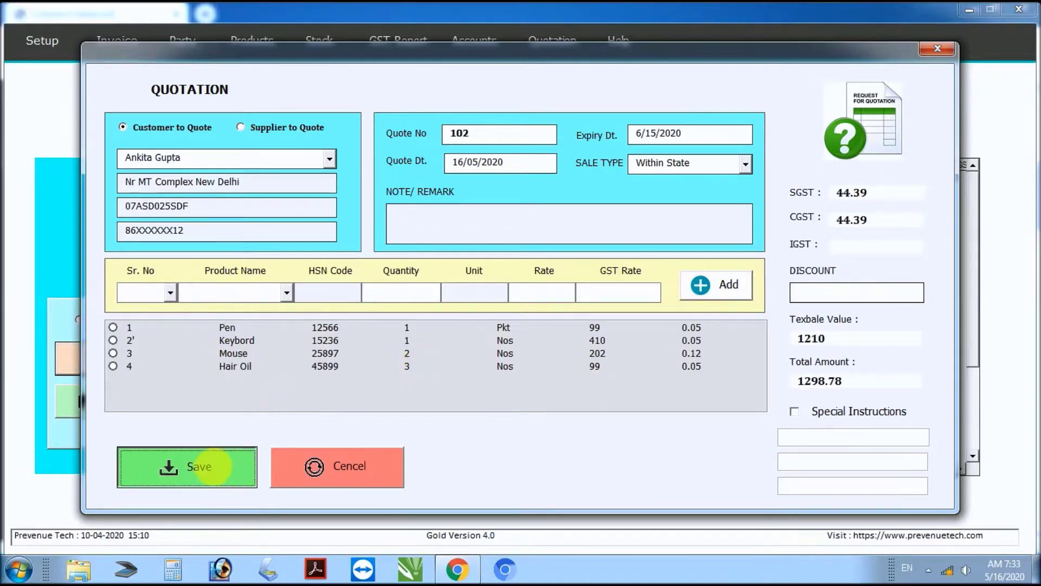
Step: Acknowledge the Saved message, select quotation 102 in the List of Quotation, and print it to PDF
left_click(557, 335)
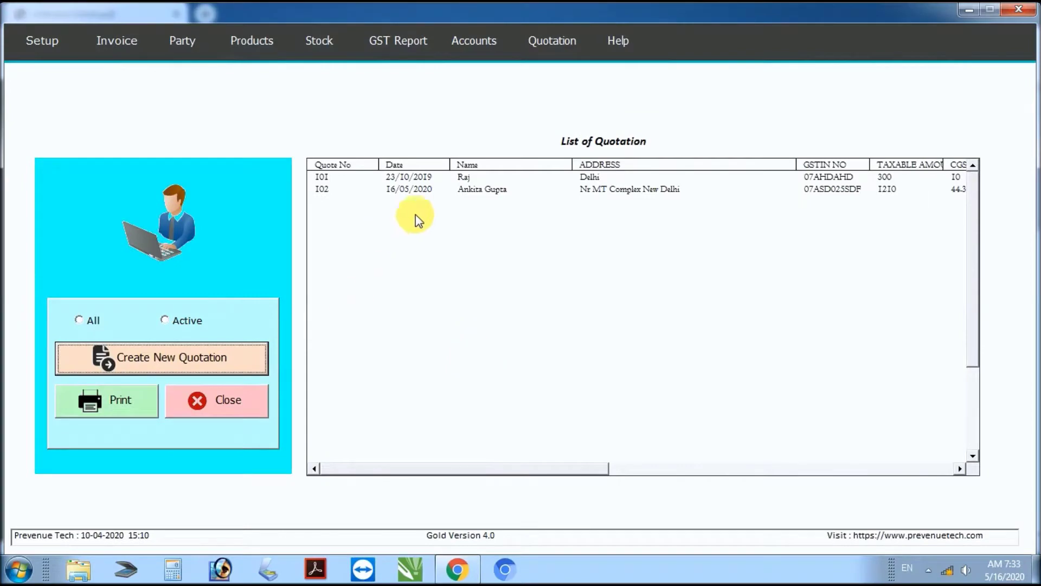
left_click(420, 191)
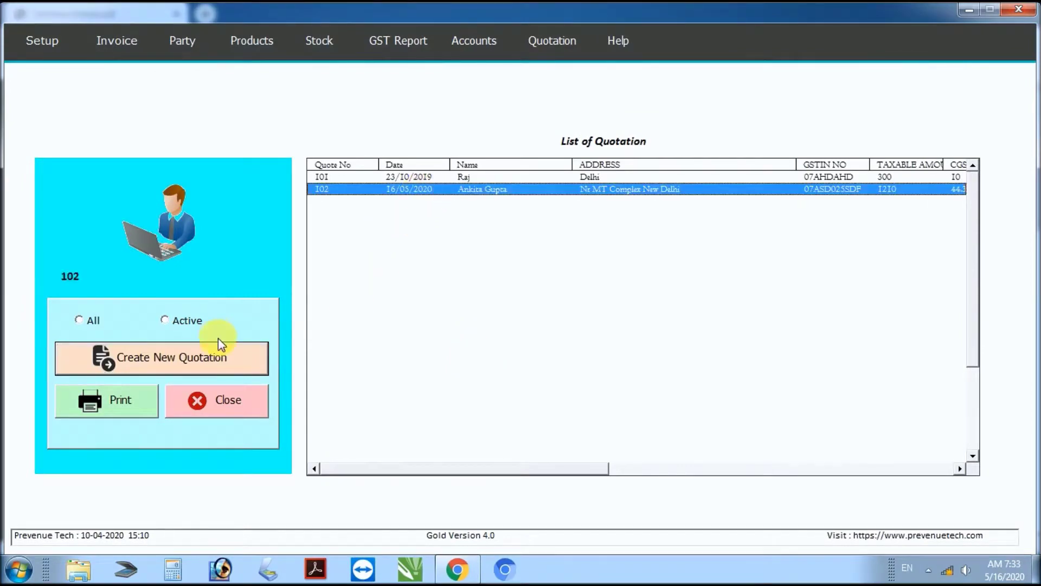
left_click(130, 404)
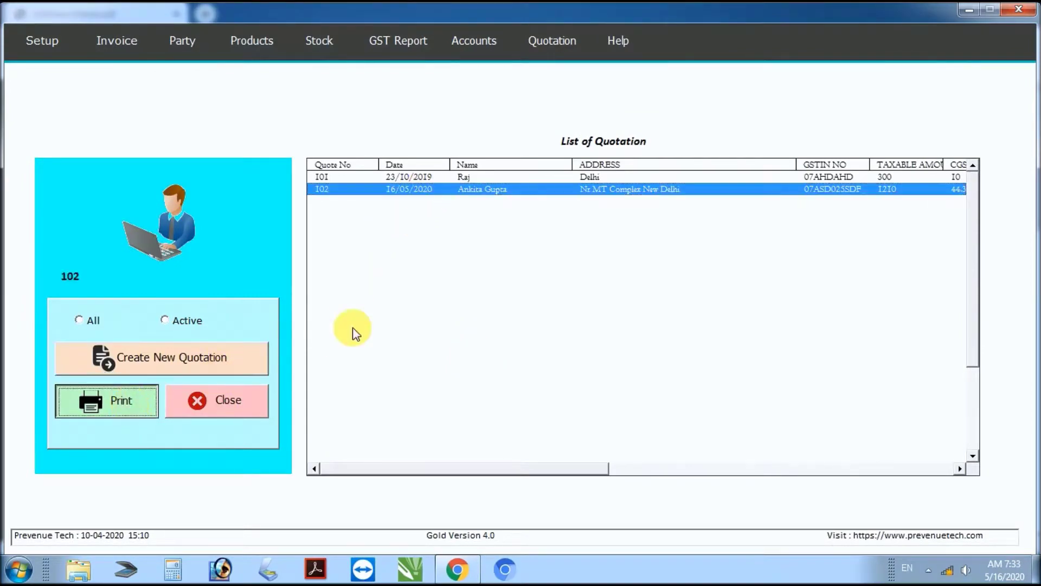
scroll(510, 355, "down", 3)
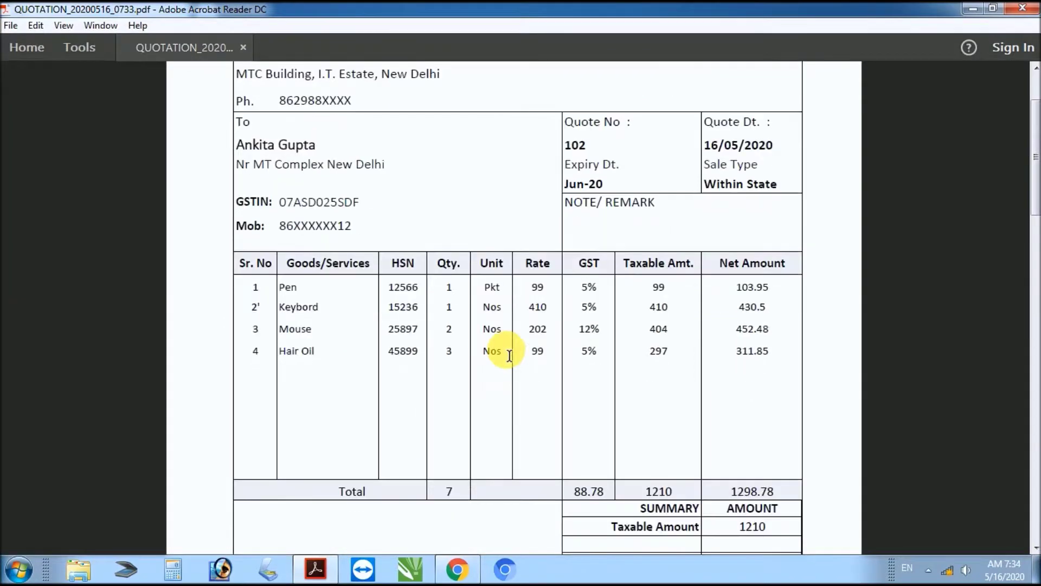
Step: Scroll through the quotation 102 PDF to check its 1298.78 total
scroll(507, 351, "down", 6)
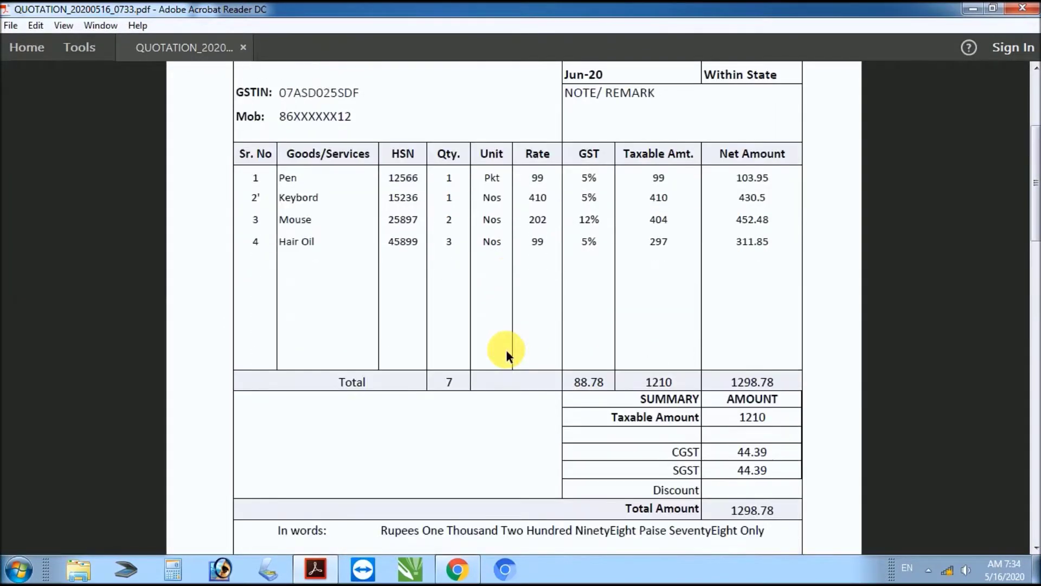
scroll(510, 355, "down", 1)
scroll(509, 355, "up", 1)
scroll(508, 355, "up", 2)
scroll(506, 349, "up", 6)
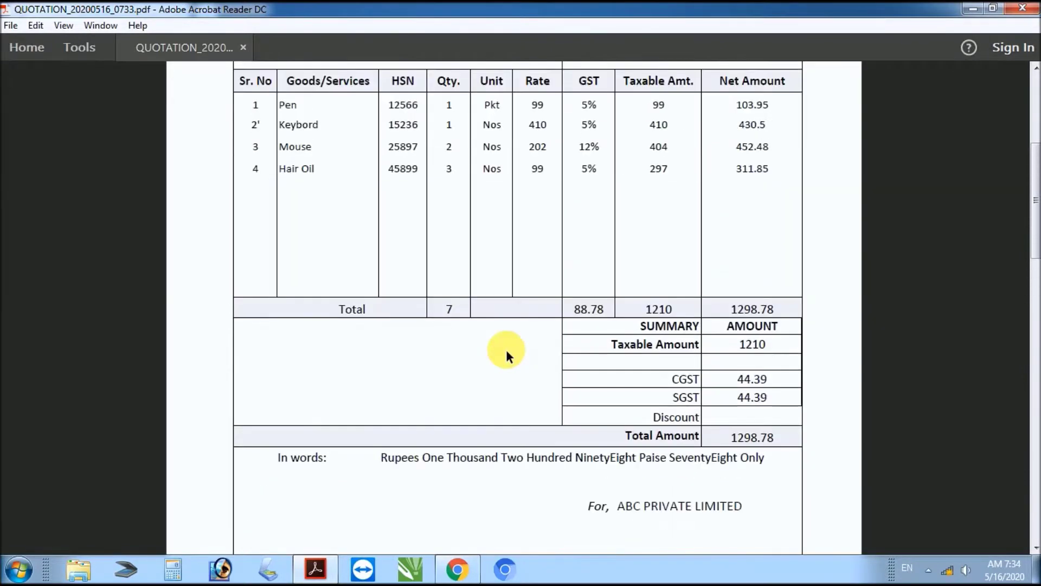
scroll(507, 352, "up", 2)
Step: Close the PDF and quotation list, then select the This Software Advantages heading in Software-Details.pdf
left_click(1023, 8)
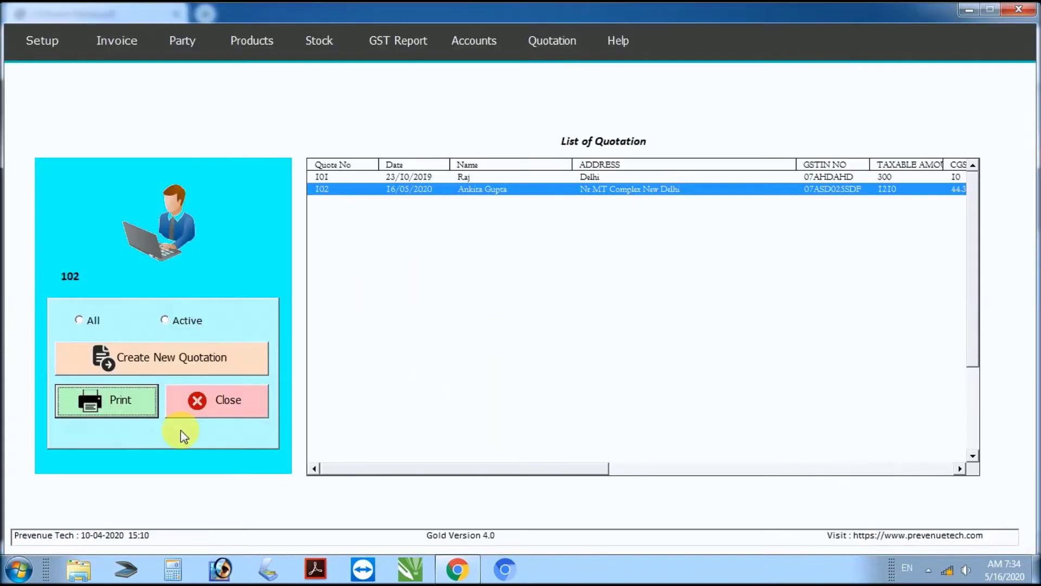
left_click(253, 411)
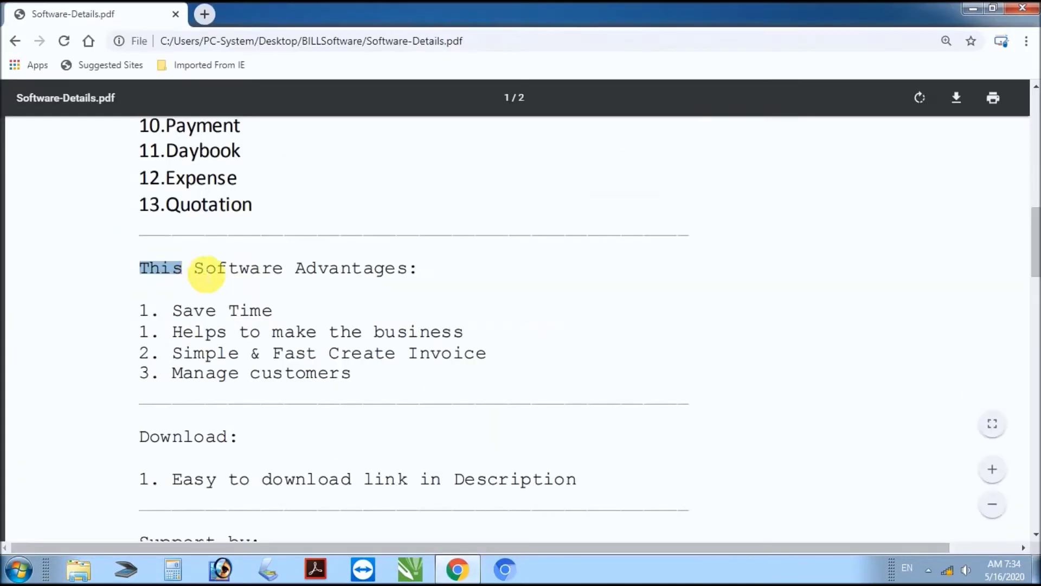
left_click_drag(207, 273, 425, 277)
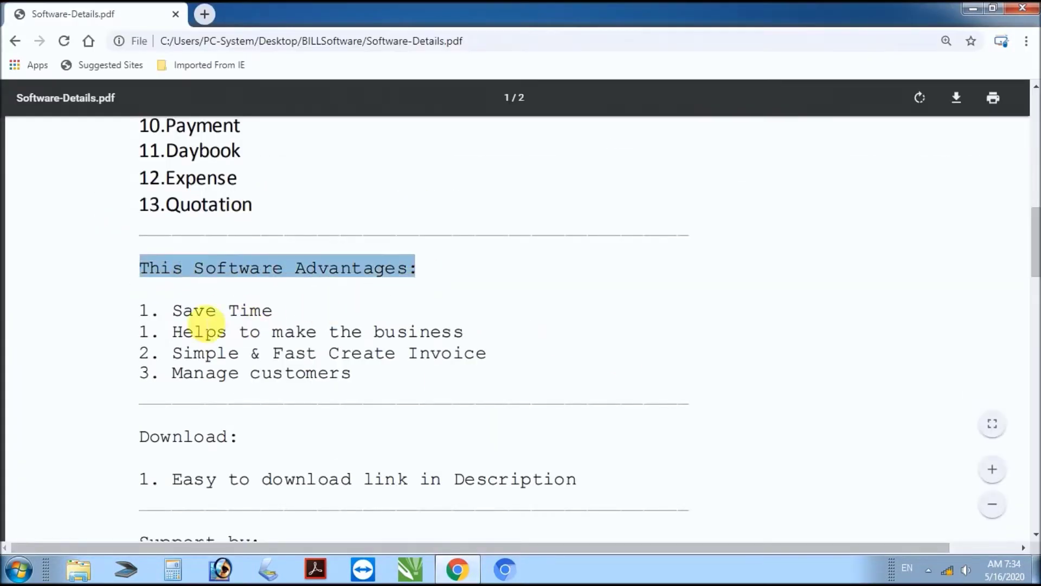
left_click_drag(173, 310, 385, 332)
left_click_drag(468, 342, 477, 344)
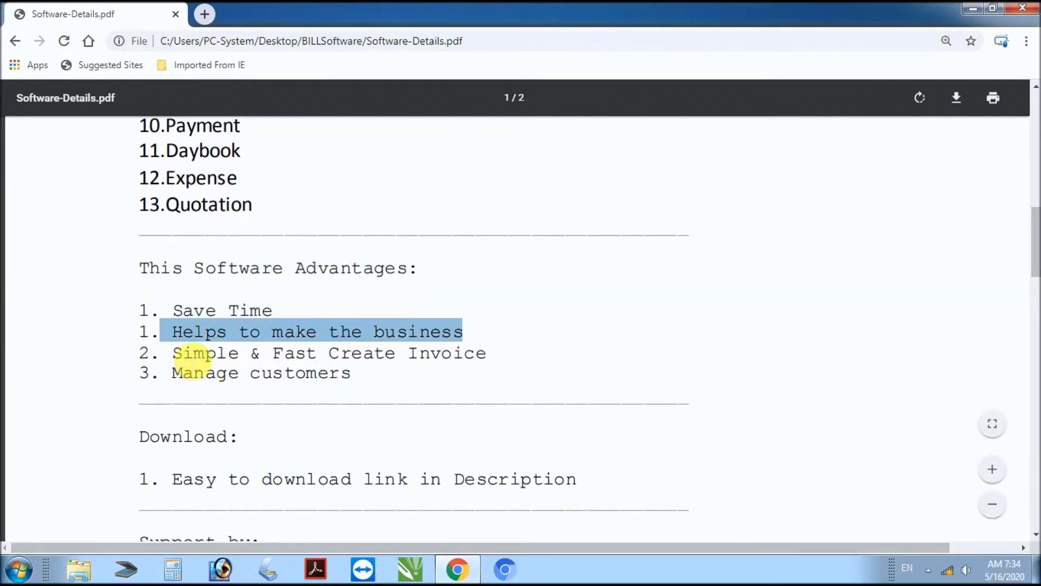
triple_click(183, 353)
left_click_drag(173, 375, 365, 384)
scroll(360, 402, "down", 3)
left_click_drag(173, 404, 575, 411)
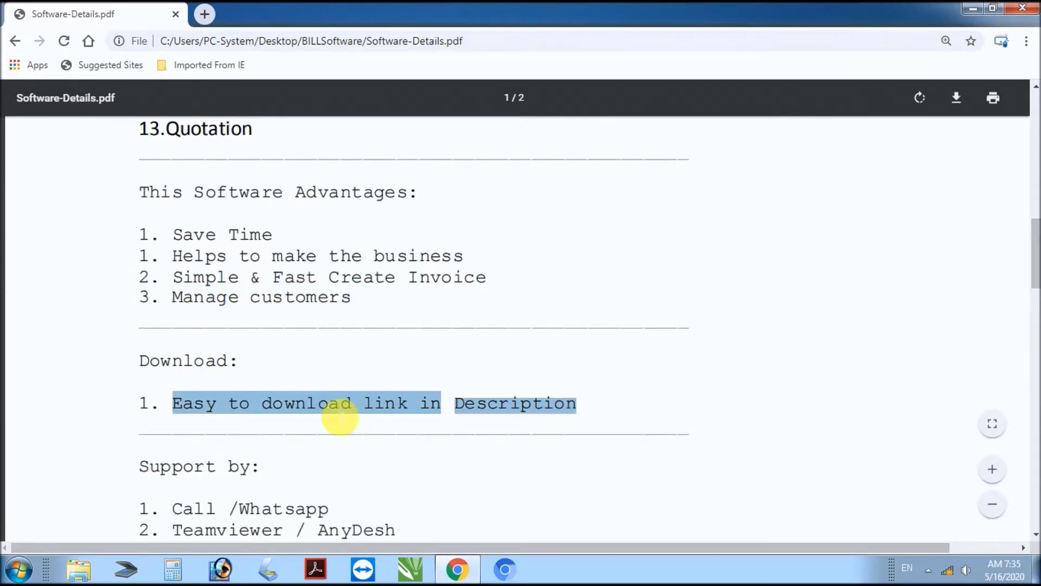
scroll(276, 401, "down", 3)
left_click_drag(140, 239, 260, 242)
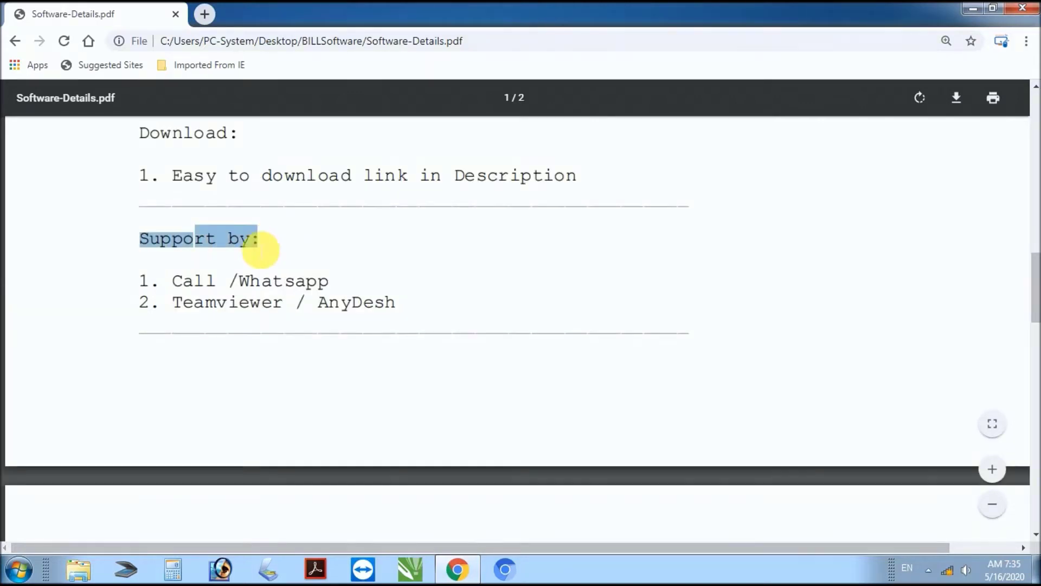
double_click(184, 283)
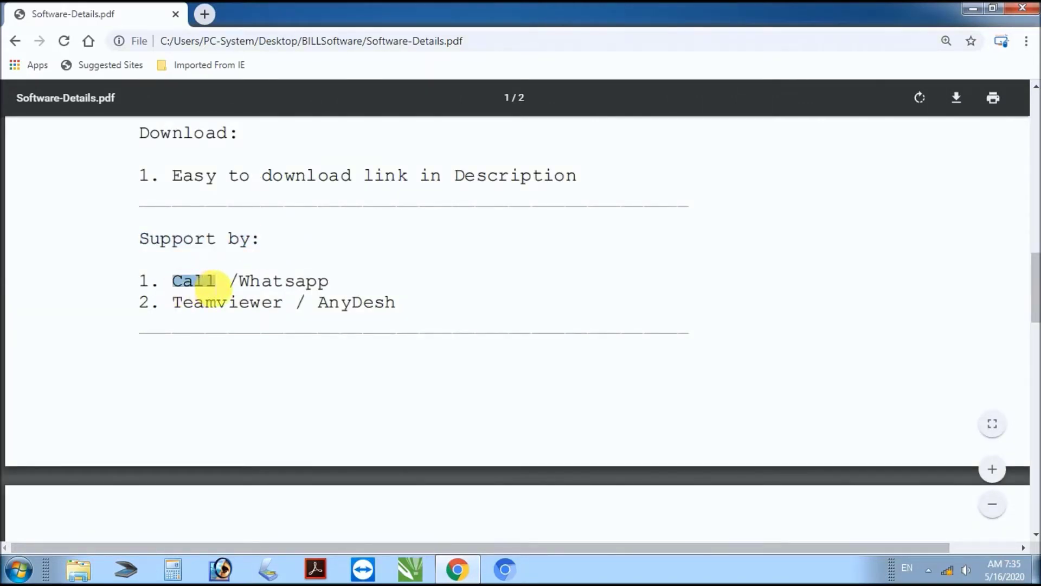
left_click_drag(239, 282, 323, 284)
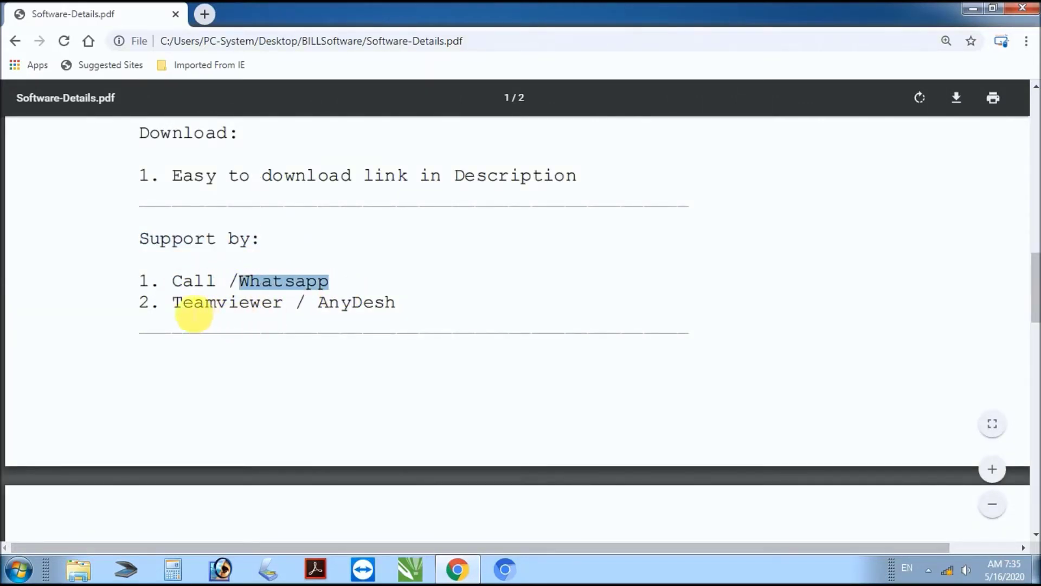
left_click_drag(174, 302, 402, 309)
scroll(378, 365, "down", 5)
left_click_drag(173, 318, 406, 319)
left_click(214, 344)
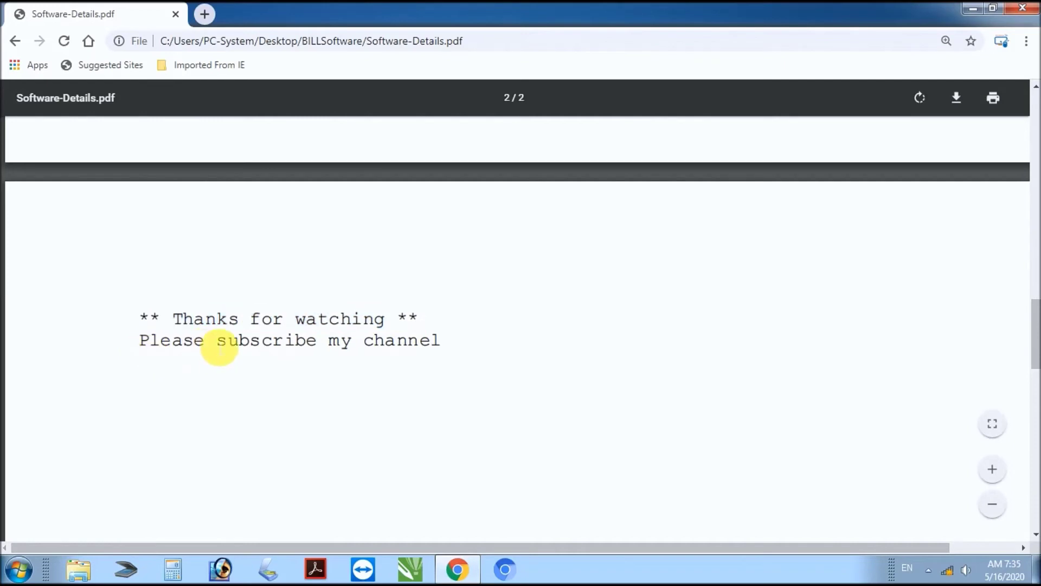